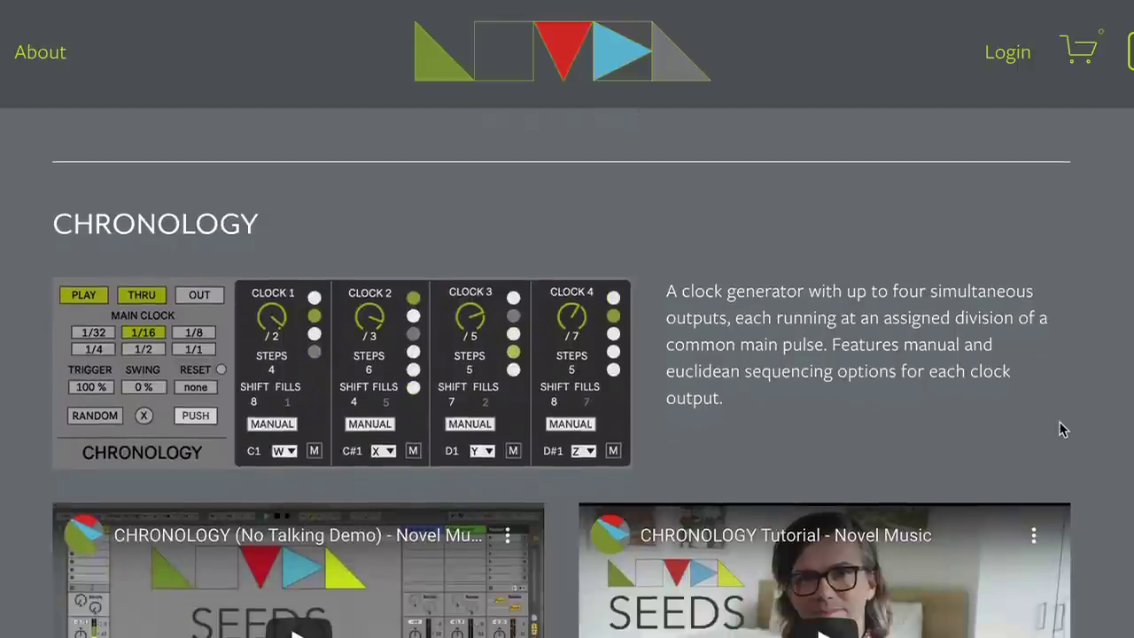
- Browse the Novel Music device page from the Chronology section to the Sweet 16 section
{"action": "scroll", "coordinate": [1062, 430], "scroll_direction": "down", "scroll_amount": 8}
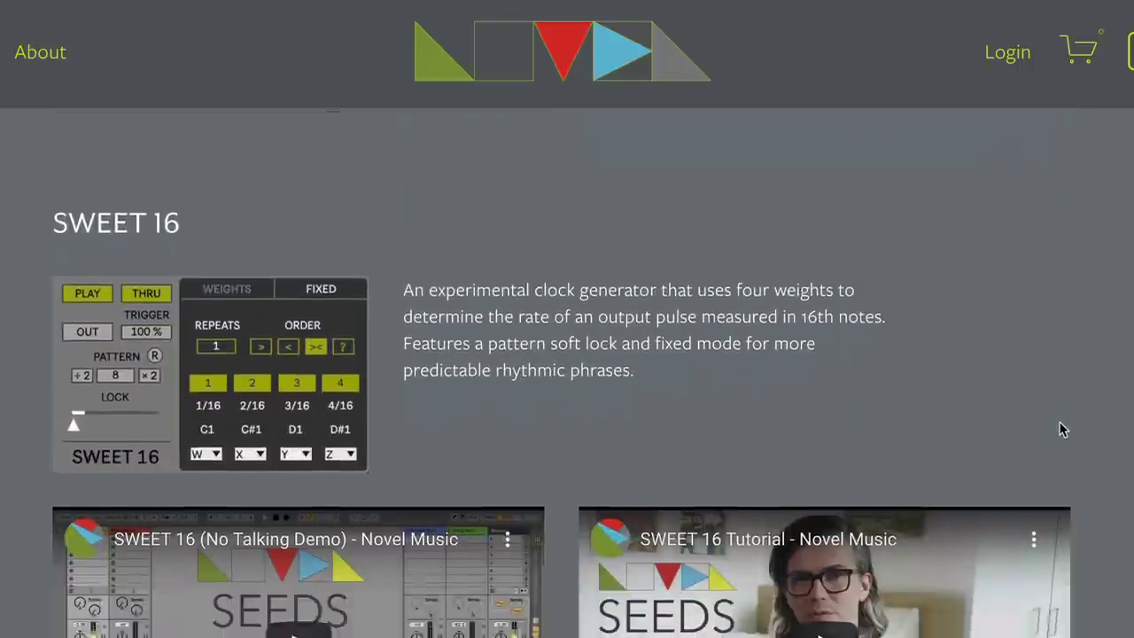
{"action": "scroll", "coordinate": [1063, 430], "scroll_direction": "down", "scroll_amount": 2}
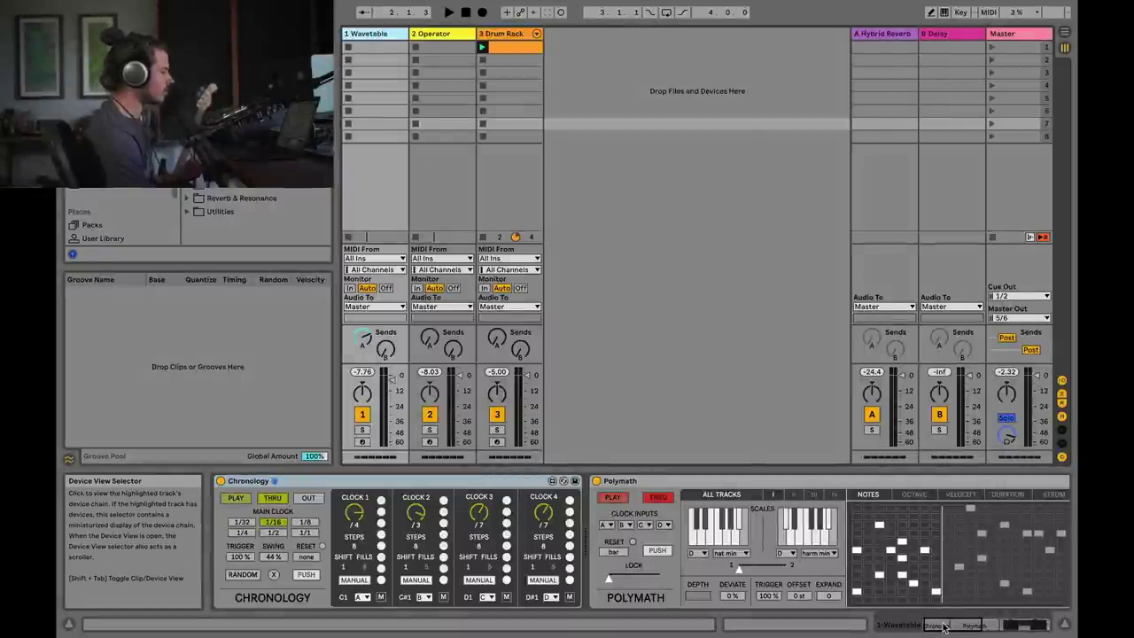
- Bring the Polymath device into view in Ableton Live, show its track I settings, and audition the session briefly
{"action": "left_click", "coordinate": [945, 626]}
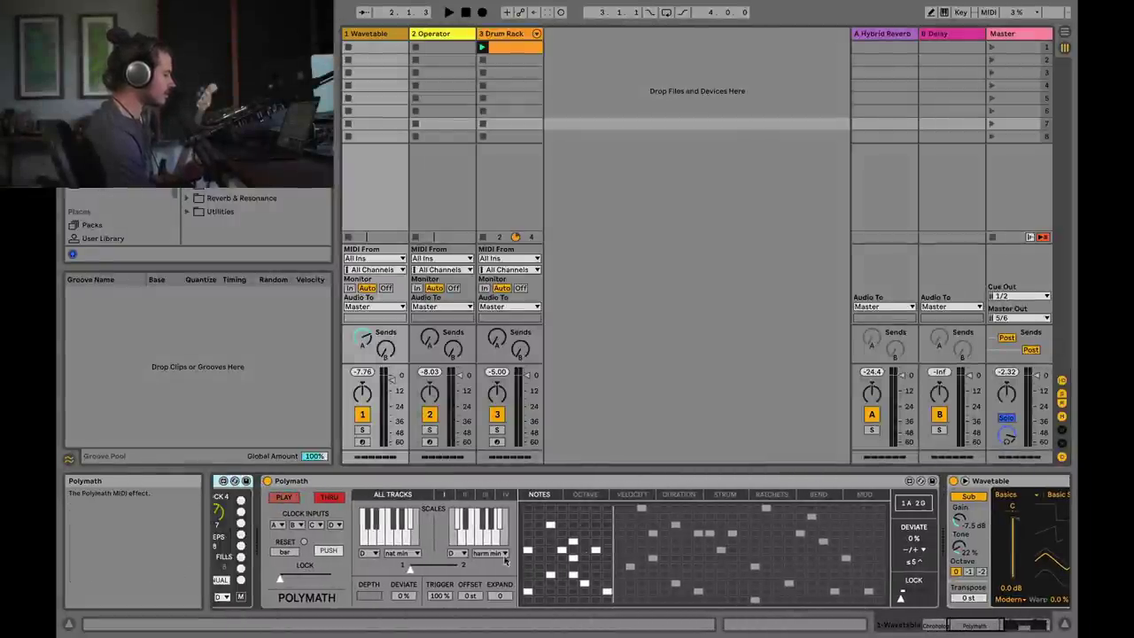
{"action": "left_click", "coordinate": [460, 497]}
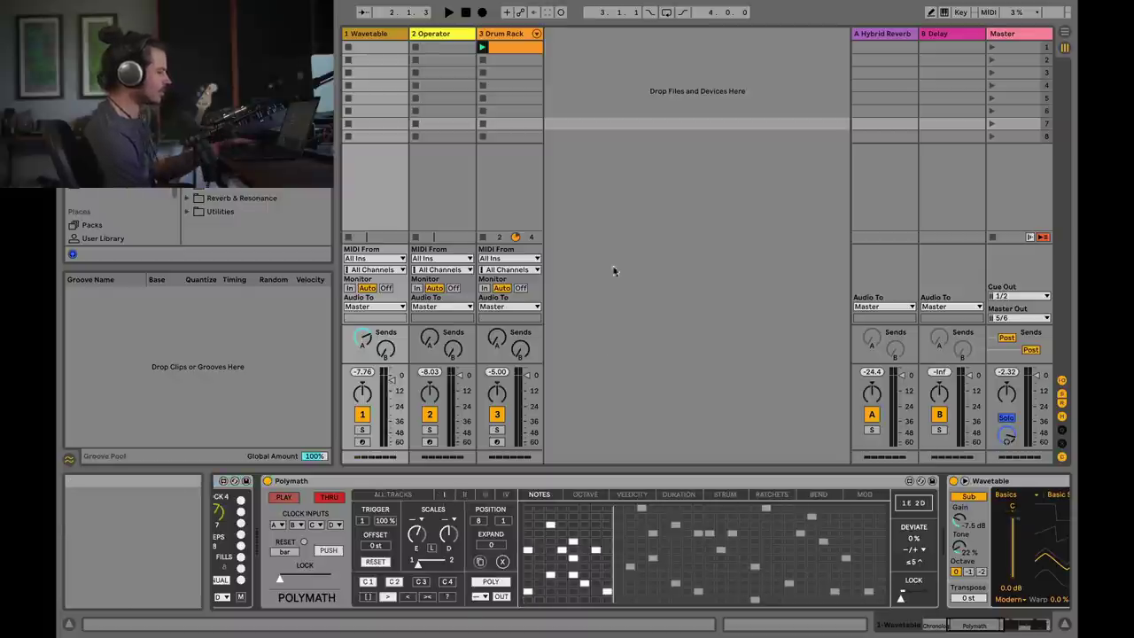
{"action": "key", "text": "space"}
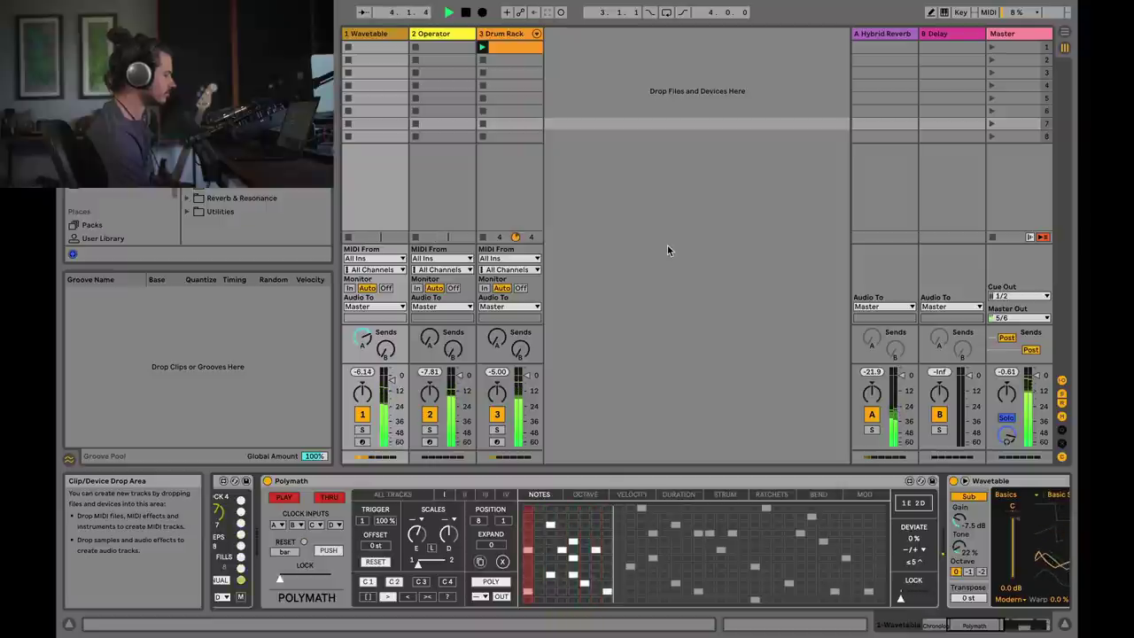
{"action": "key", "text": "space"}
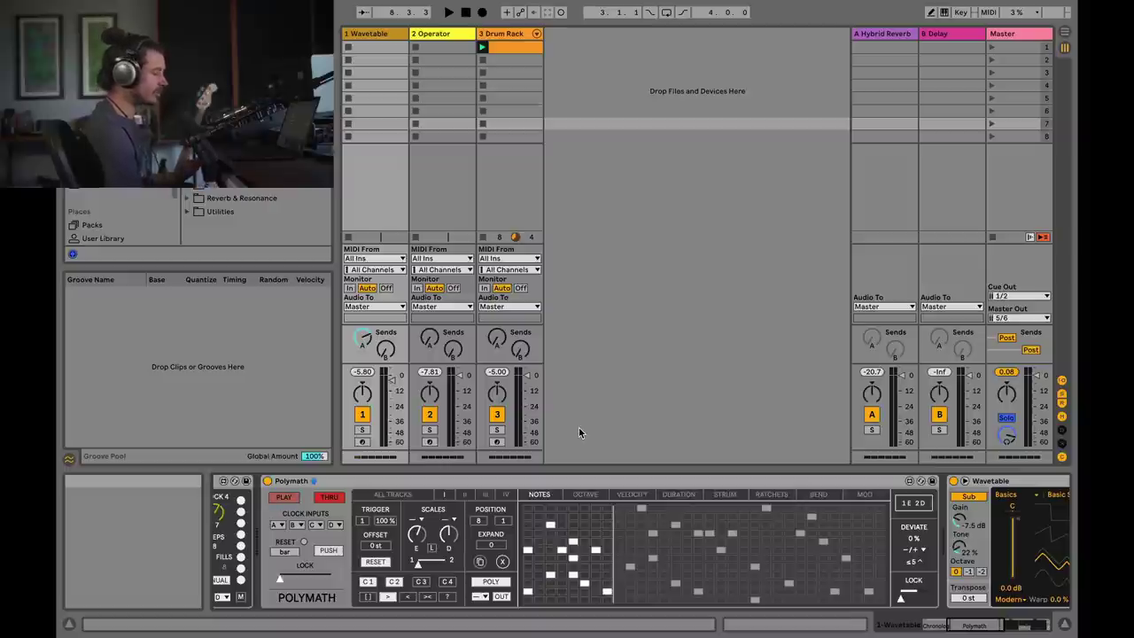
{"action": "left_click", "coordinate": [502, 480]}
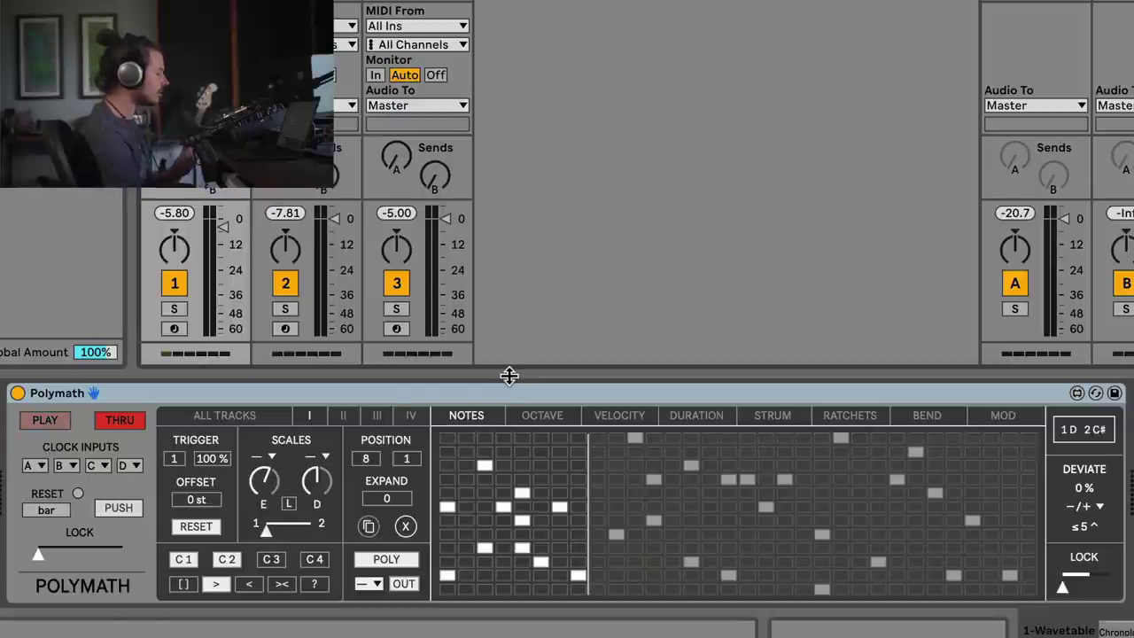
- Compare Polymath's settings for all tracks with those of individual tracks I and II
{"action": "left_click", "coordinate": [218, 418]}
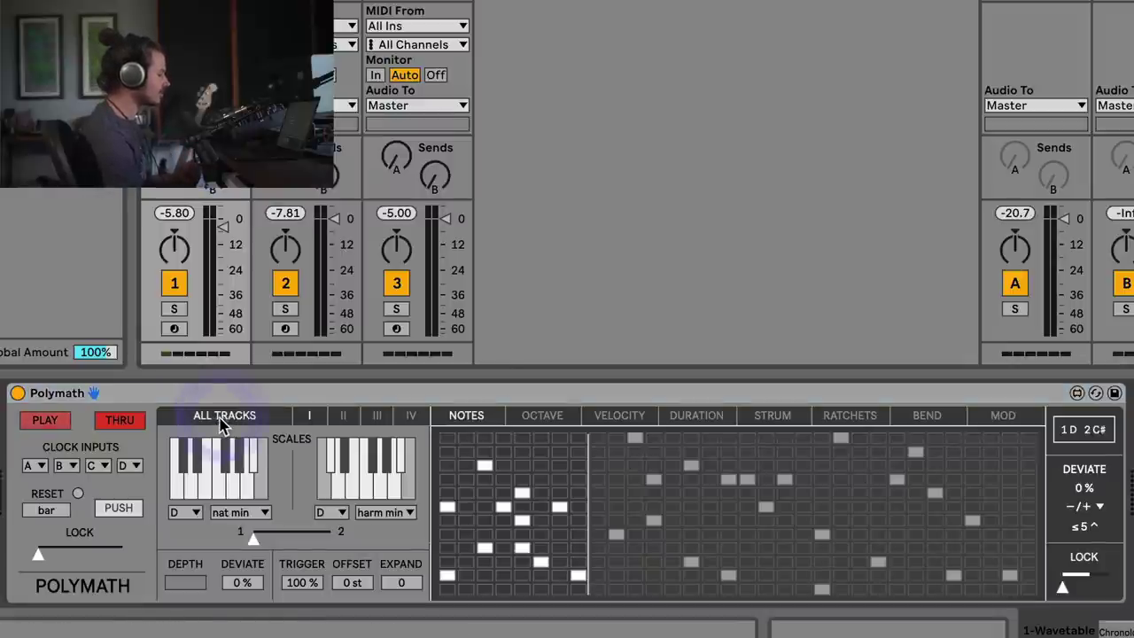
{"action": "left_click", "coordinate": [342, 417]}
{"action": "left_click", "coordinate": [321, 417]}
{"action": "left_click", "coordinate": [335, 416]}
{"action": "left_click", "coordinate": [319, 416]}
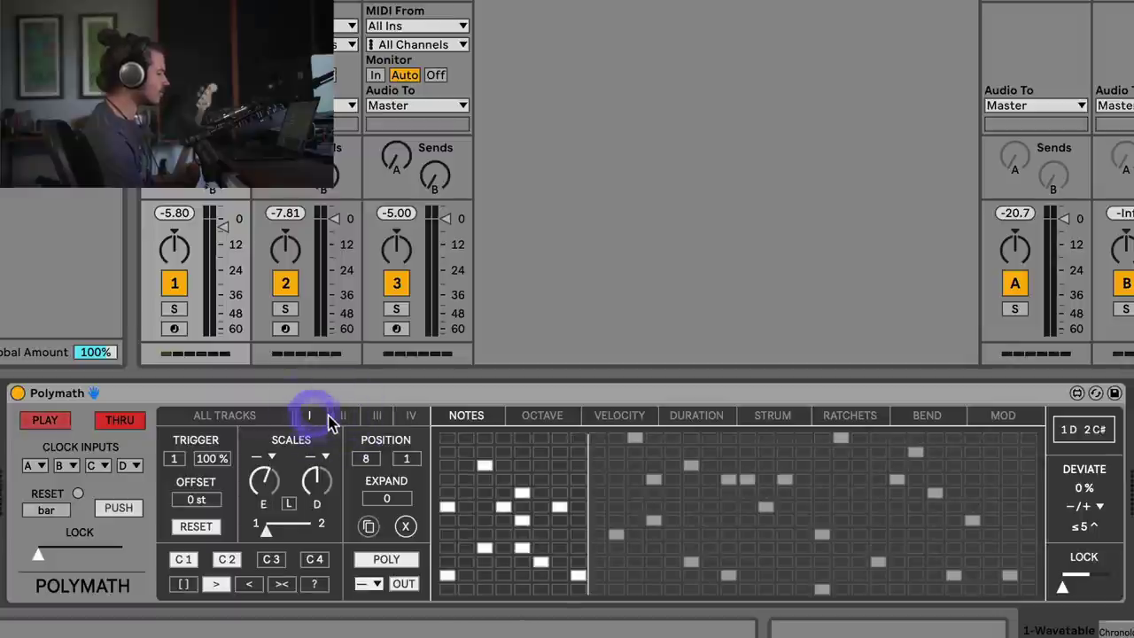
{"action": "left_click", "coordinate": [343, 416]}
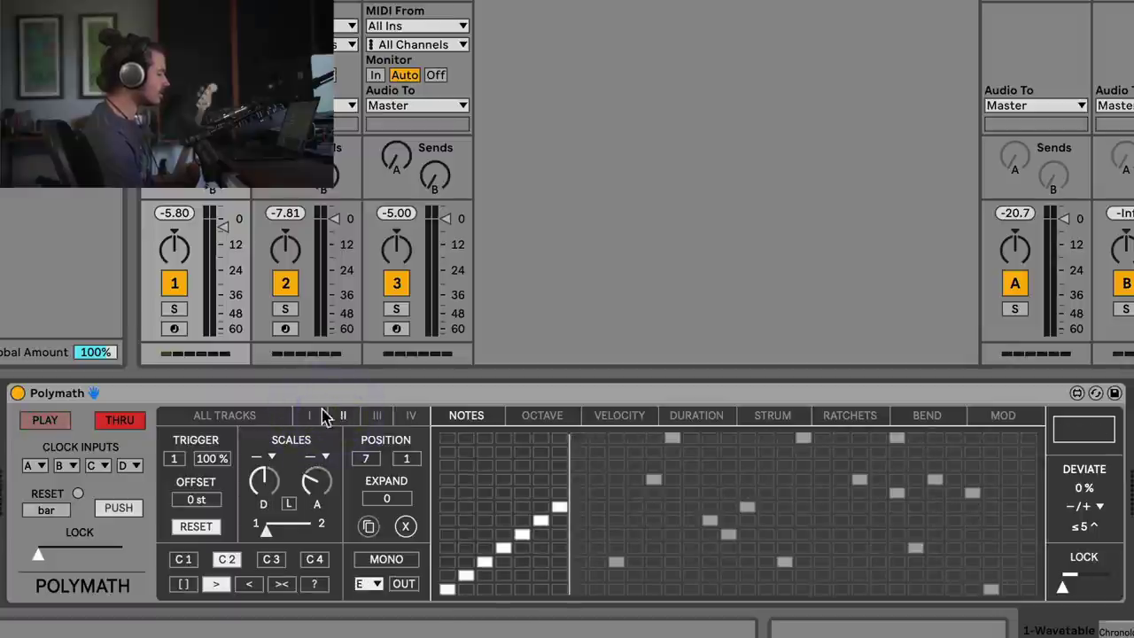
- Audition the Wavetable and Operator tracks solo alongside Polymath tracks I and II, clear the solo, and stop playback
{"action": "left_click", "coordinate": [174, 310]}
{"action": "left_click", "coordinate": [298, 414]}
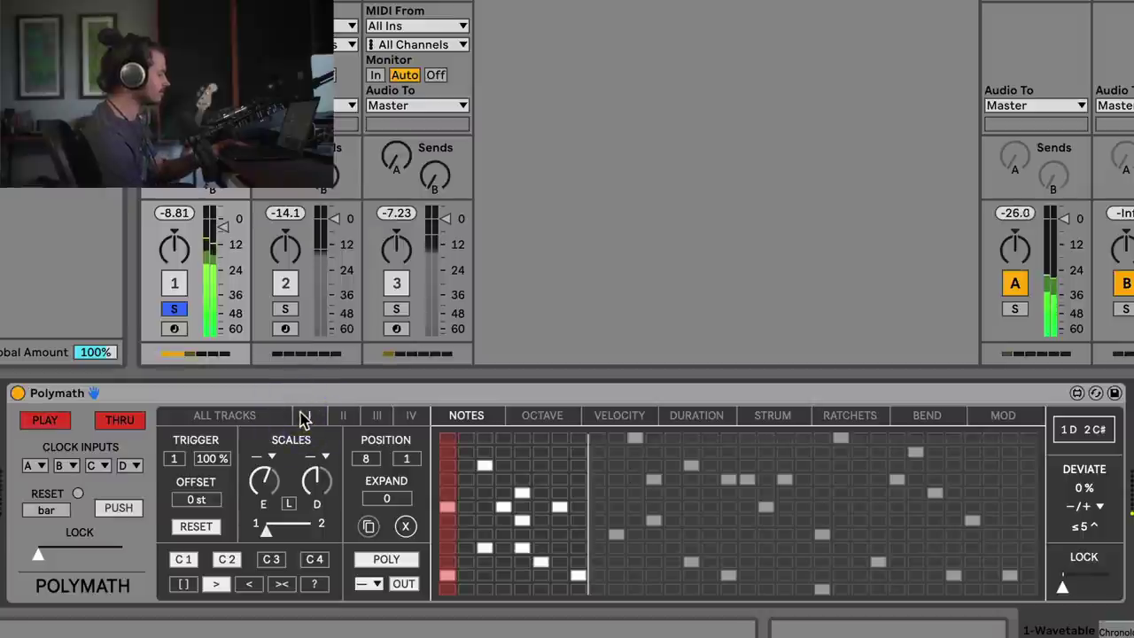
{"action": "left_click", "coordinate": [285, 309]}
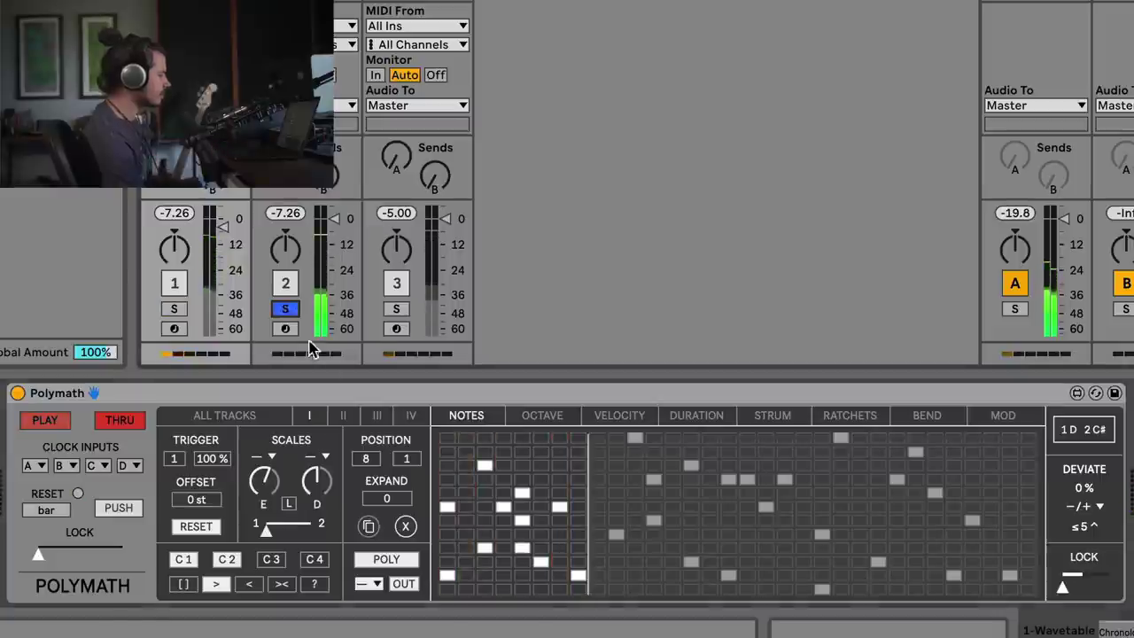
{"action": "left_click", "coordinate": [343, 414]}
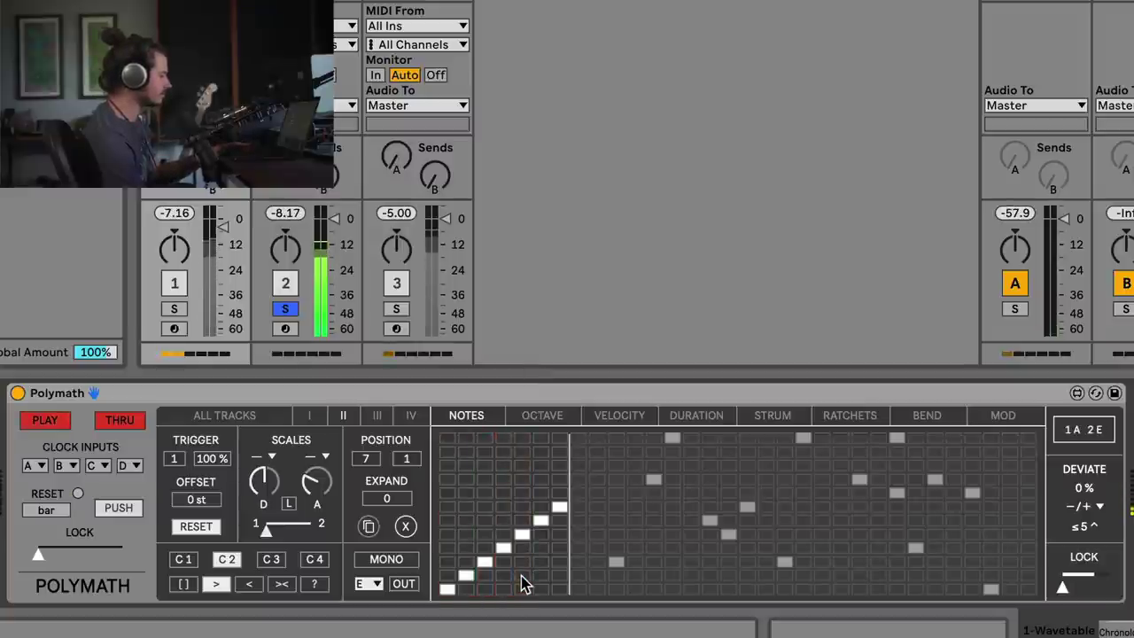
{"action": "left_click", "coordinate": [285, 308]}
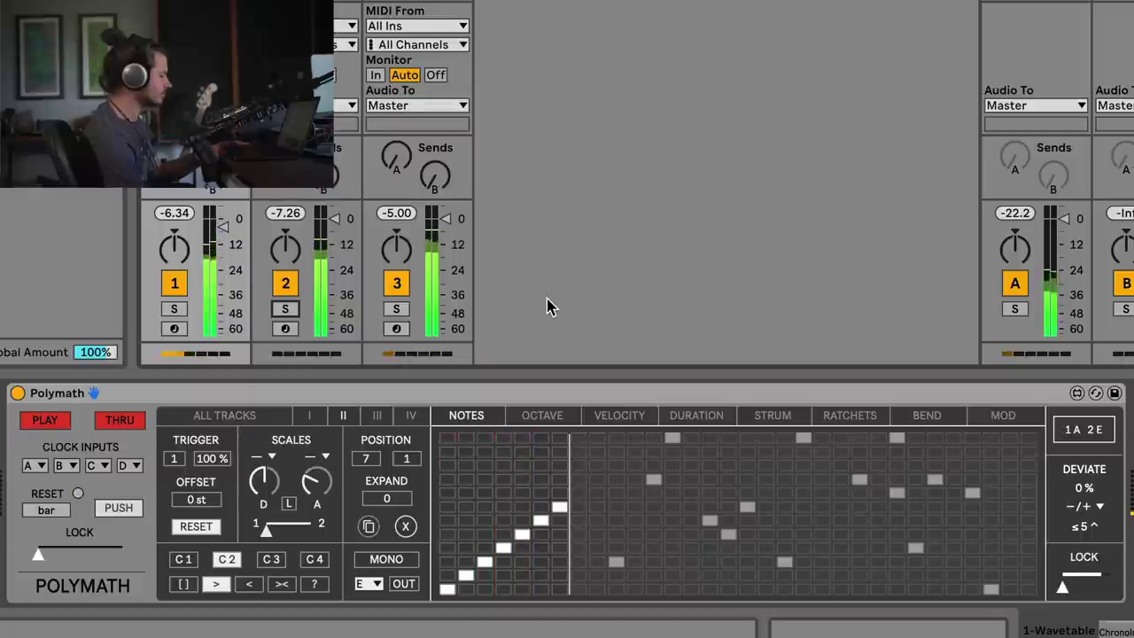
{"action": "key", "text": "space"}
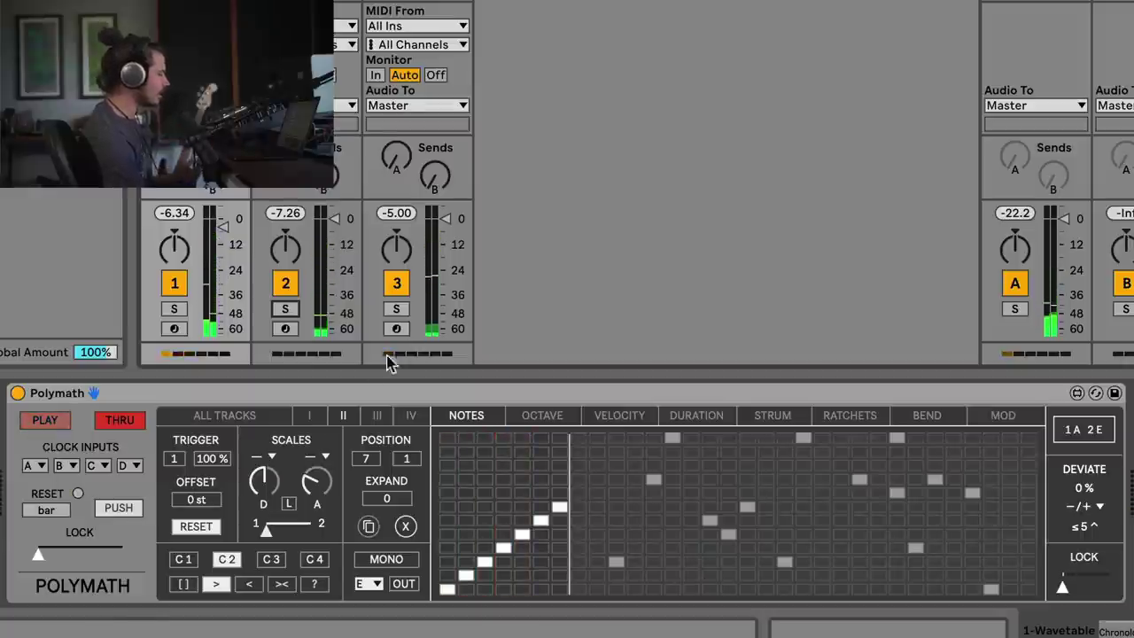
- Compare the scale controls for all tracks with those of track I in Polymath
{"action": "left_click", "coordinate": [217, 416]}
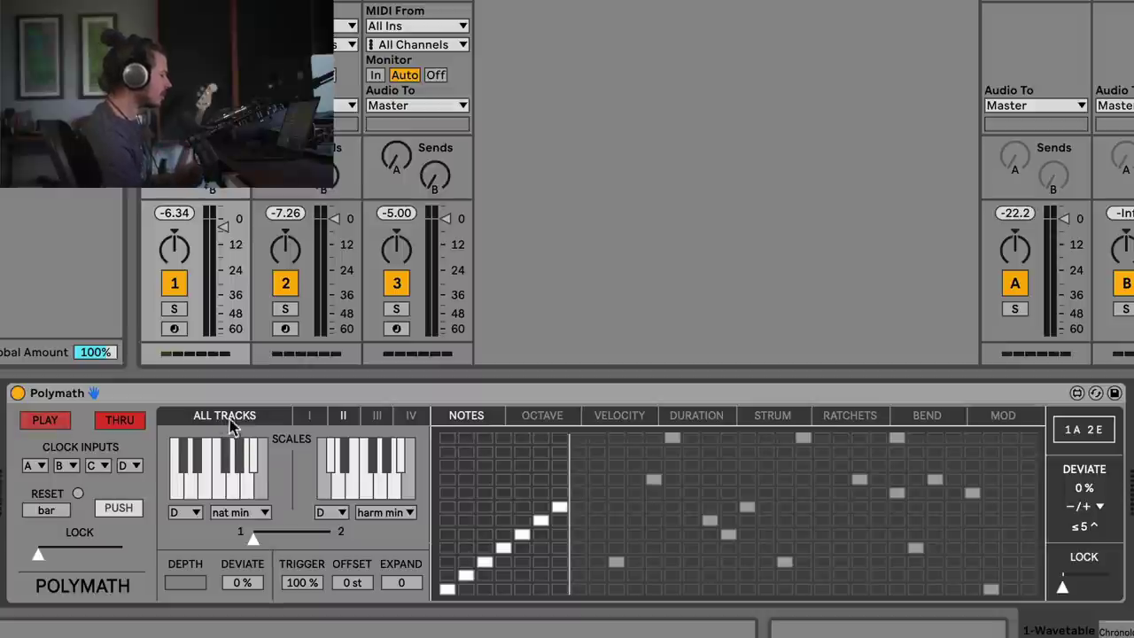
{"action": "left_click", "coordinate": [307, 416]}
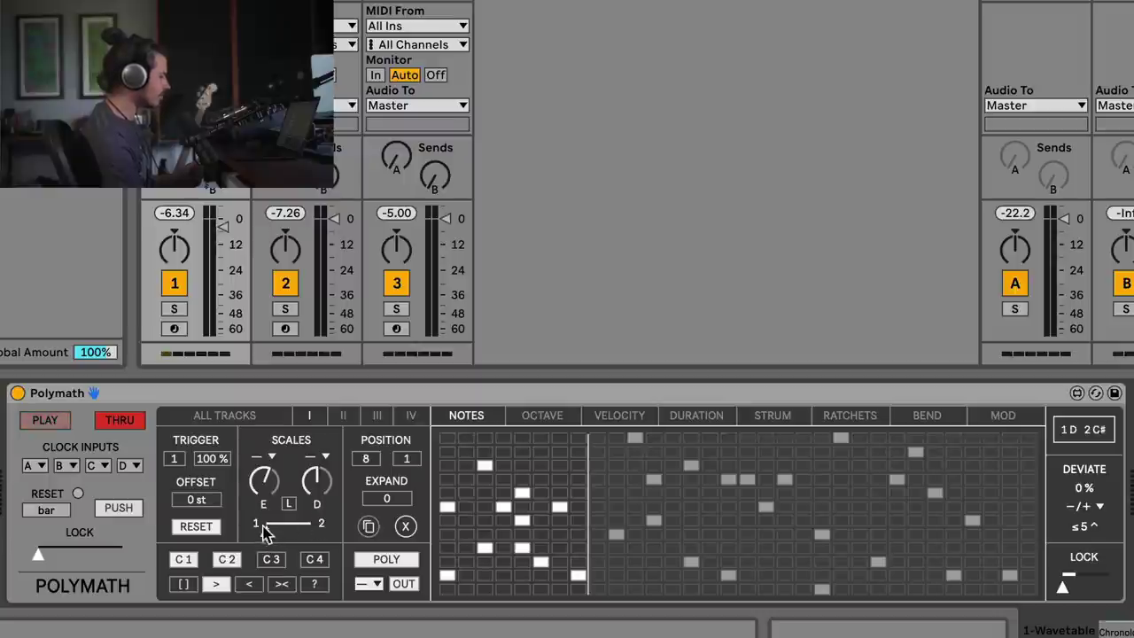
{"action": "left_click", "coordinate": [225, 416]}
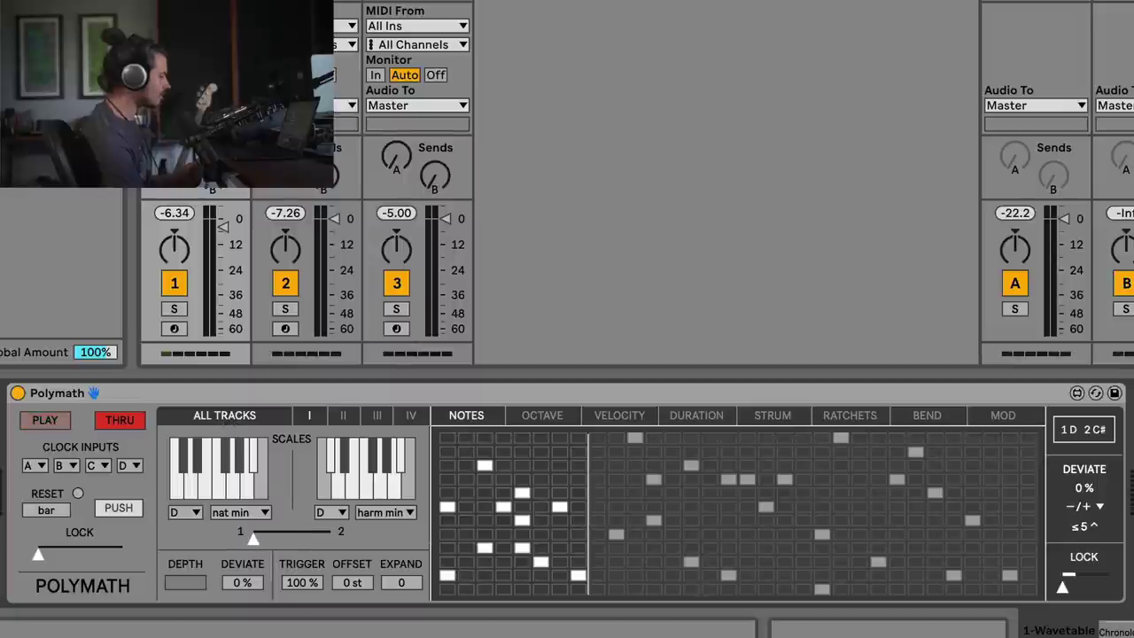
- Try the all-tracks scale slider midway between scales 1 and 2, check the individual tracks, and return it to scale 1
{"action": "left_click_drag", "start_coordinate": [253, 538], "coordinate": [291, 531]}
{"action": "left_click", "coordinate": [344, 416]}
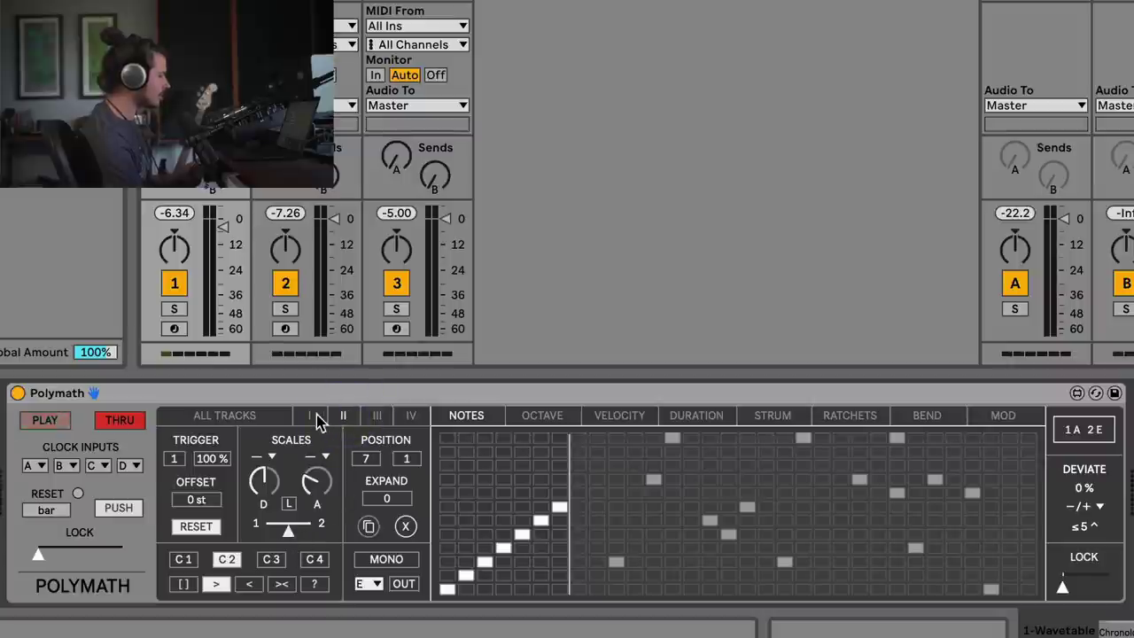
{"action": "left_click", "coordinate": [315, 418]}
{"action": "left_click", "coordinate": [378, 416]}
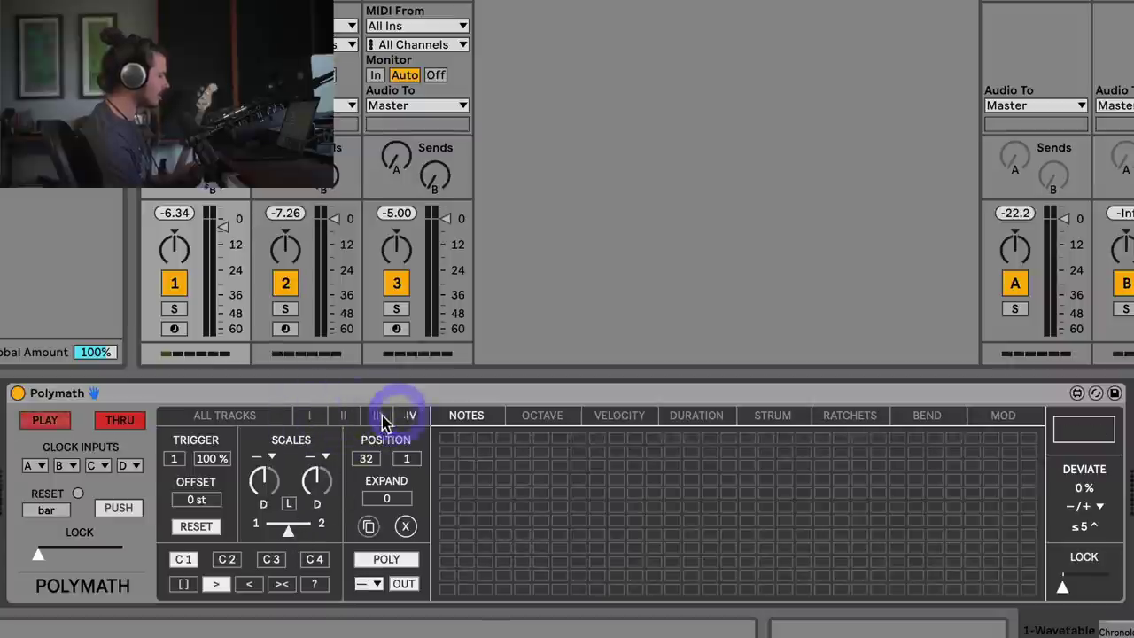
{"action": "left_click", "coordinate": [263, 418]}
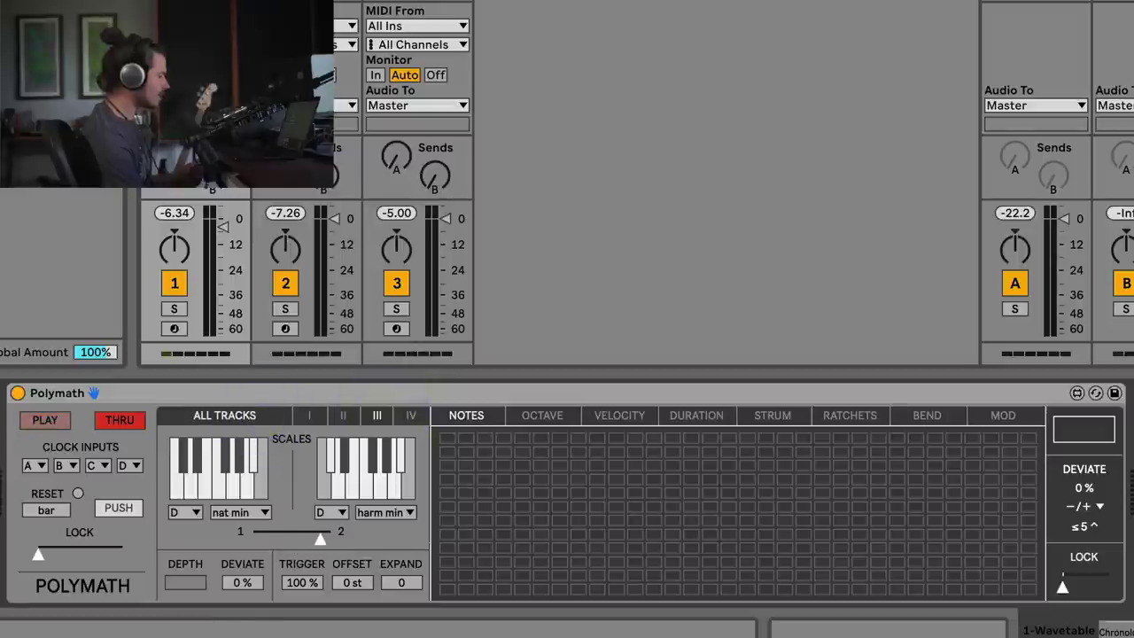
{"action": "left_click", "coordinate": [253, 537]}
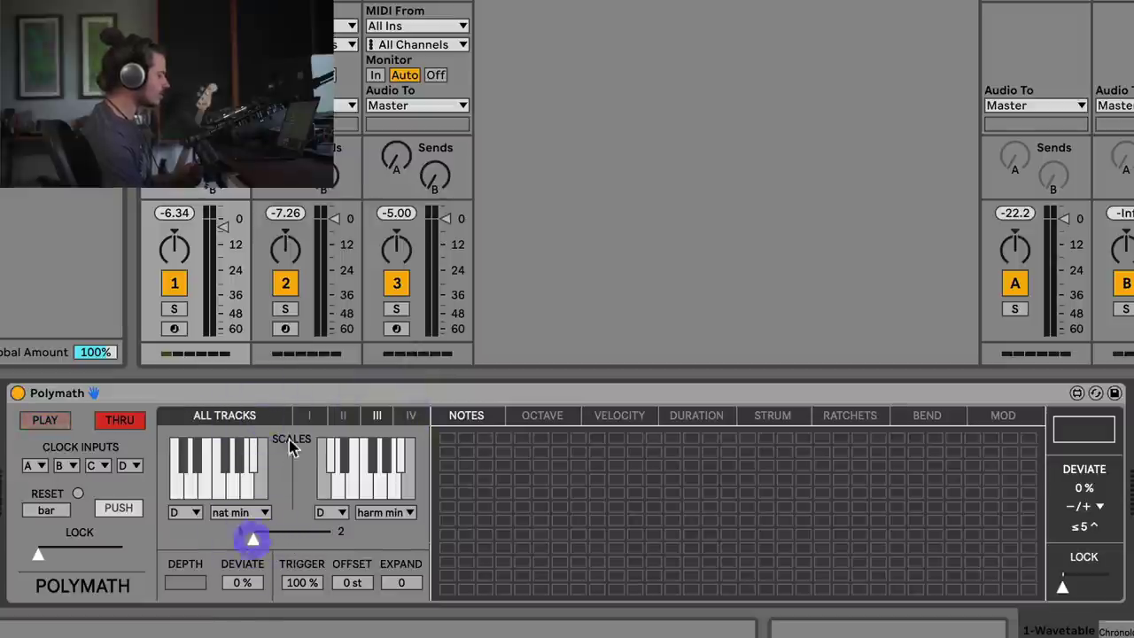
- Audition the all-tracks scale slider by switching it to scale 2, back to scale 1, and to scale 2 again
{"action": "left_click", "coordinate": [310, 416]}
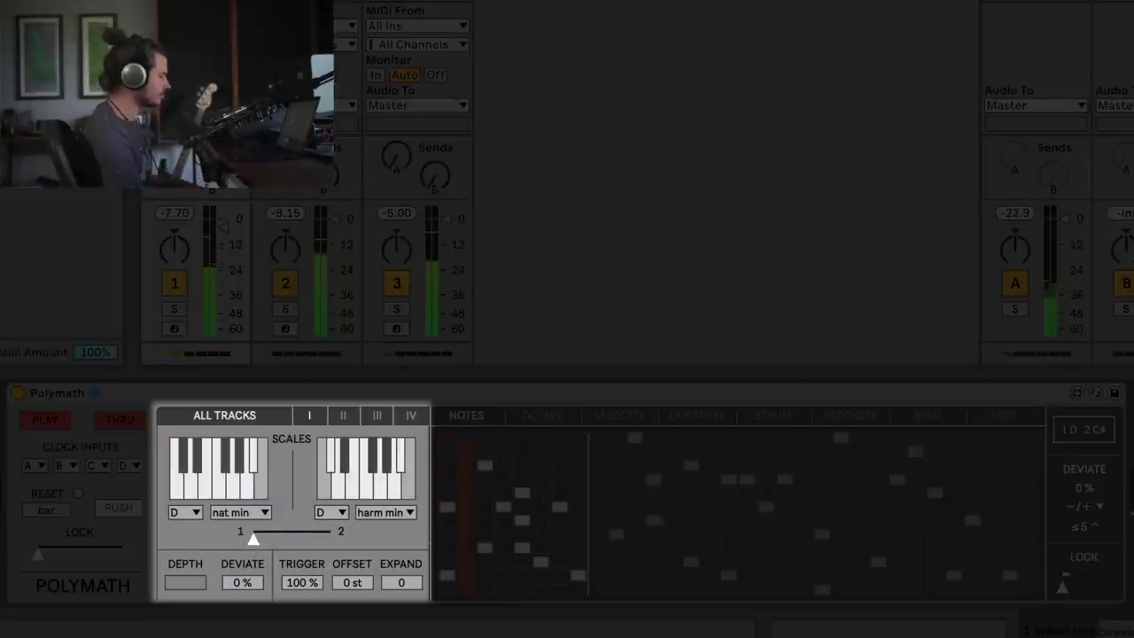
{"action": "left_click_drag", "start_coordinate": [274, 539], "coordinate": [329, 540]}
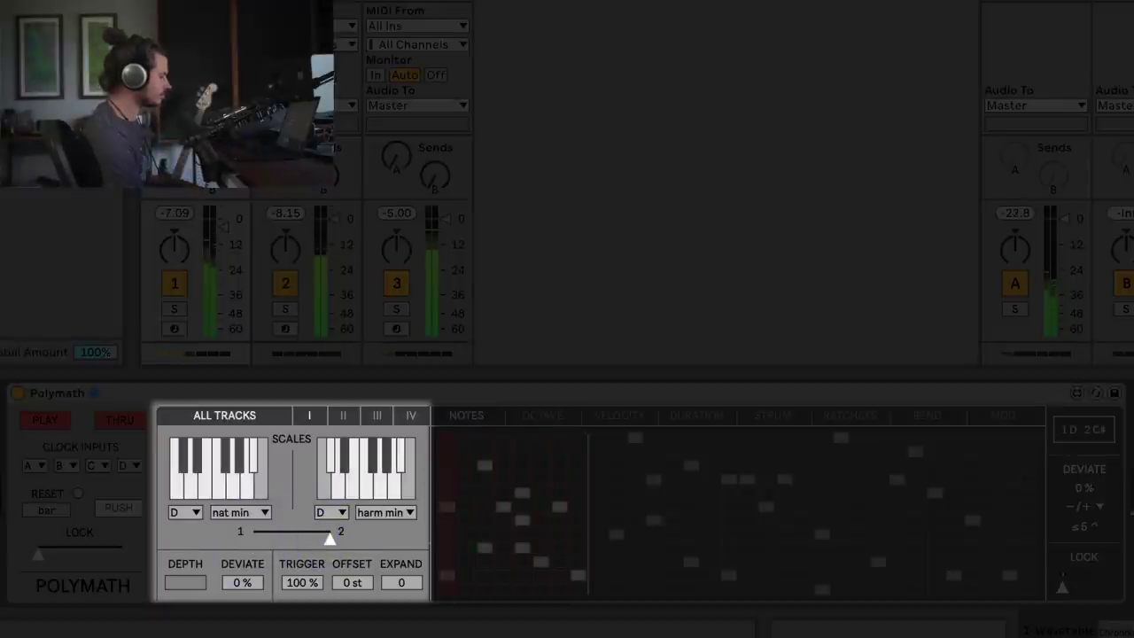
{"action": "left_click_drag", "start_coordinate": [330, 539], "coordinate": [254, 537]}
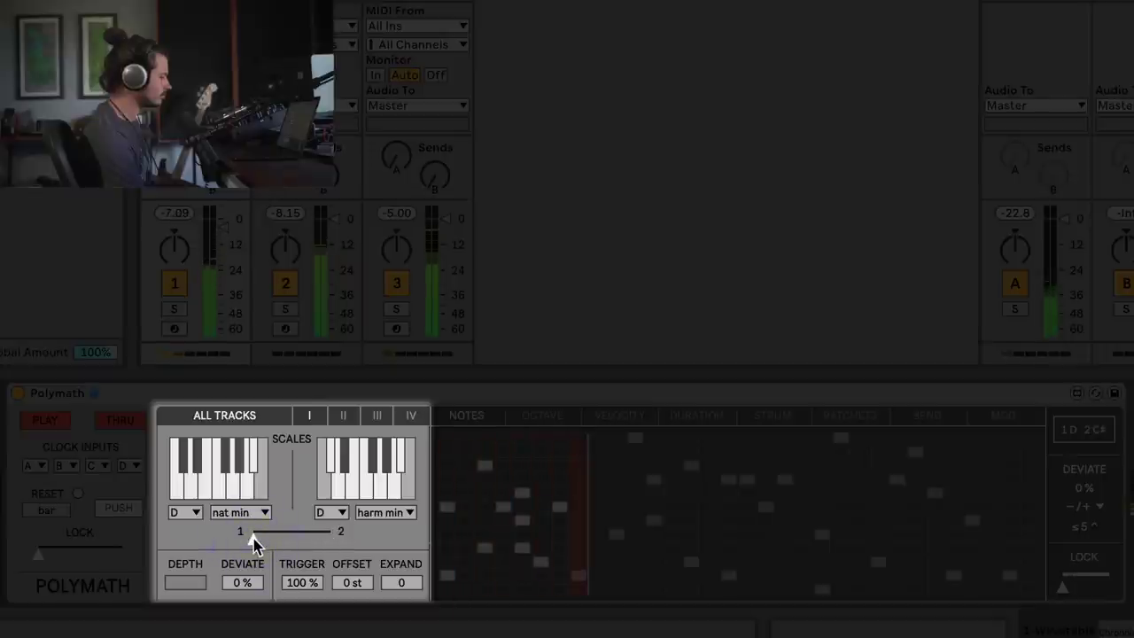
{"action": "left_click_drag", "start_coordinate": [255, 538], "coordinate": [330, 538]}
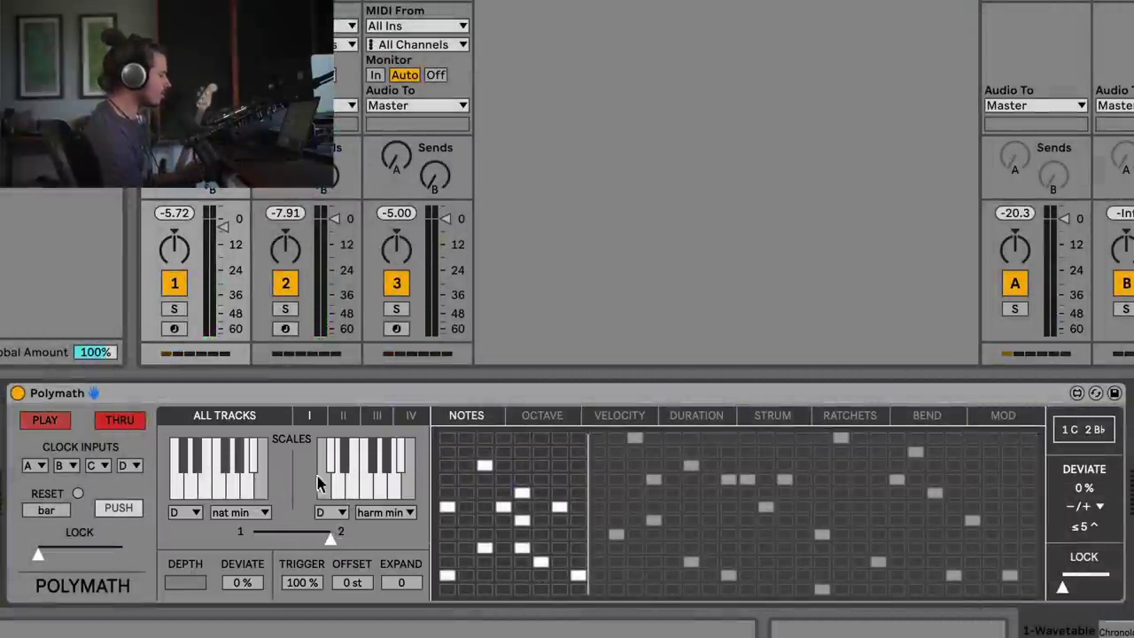
- Check the scale slider on tracks I and II, and try the all-tracks slider at scale 1
{"action": "left_click", "coordinate": [310, 416]}
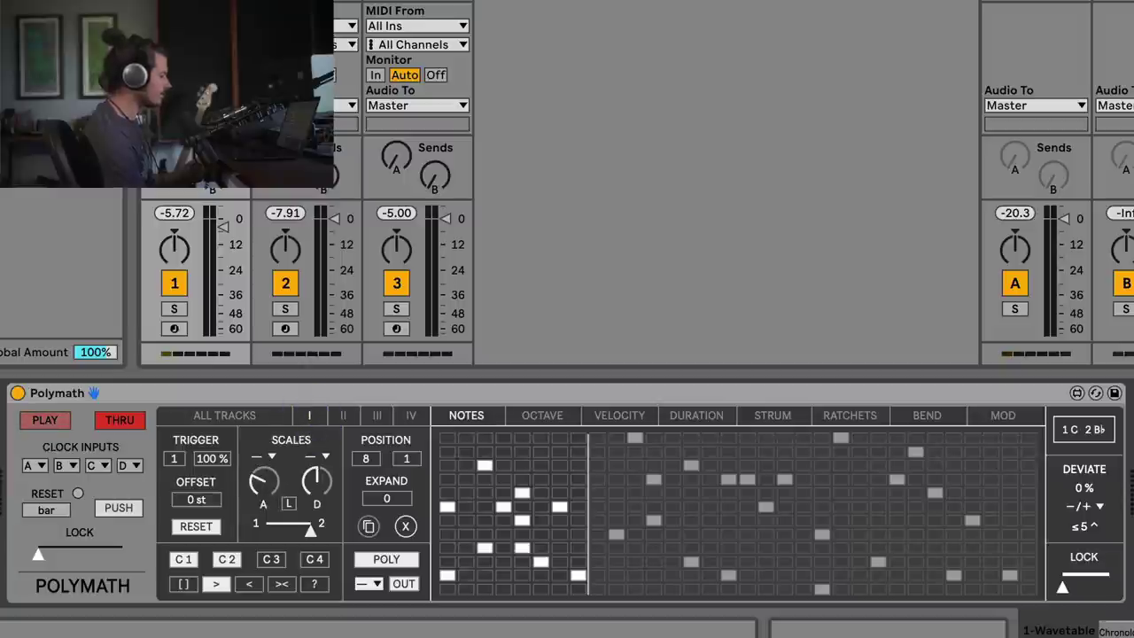
{"action": "left_click", "coordinate": [343, 415]}
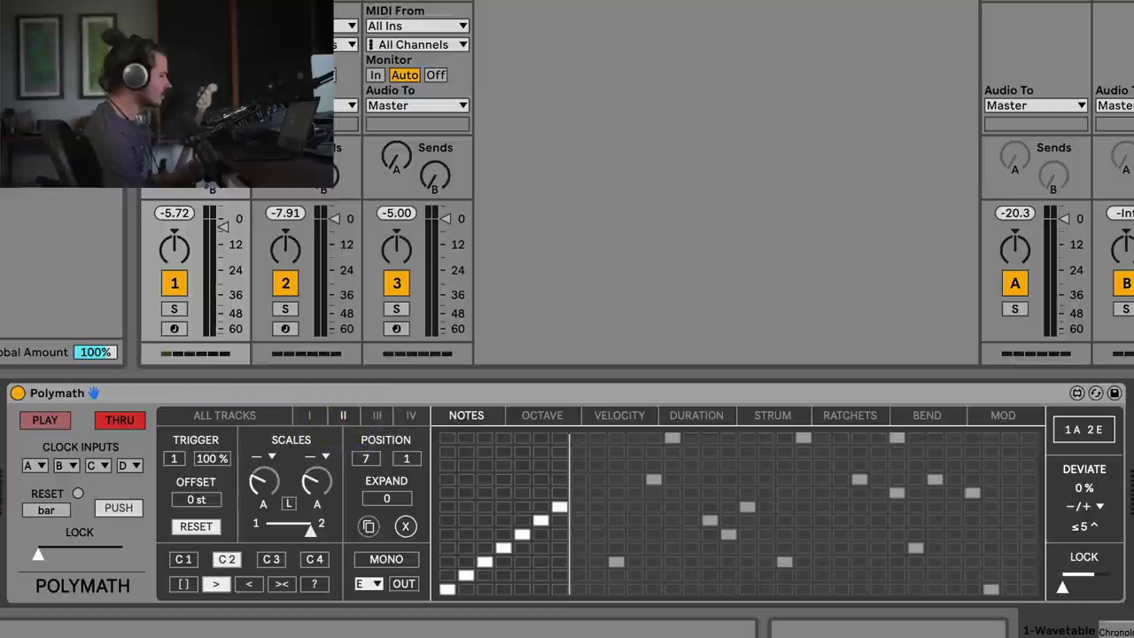
{"action": "left_click", "coordinate": [259, 416]}
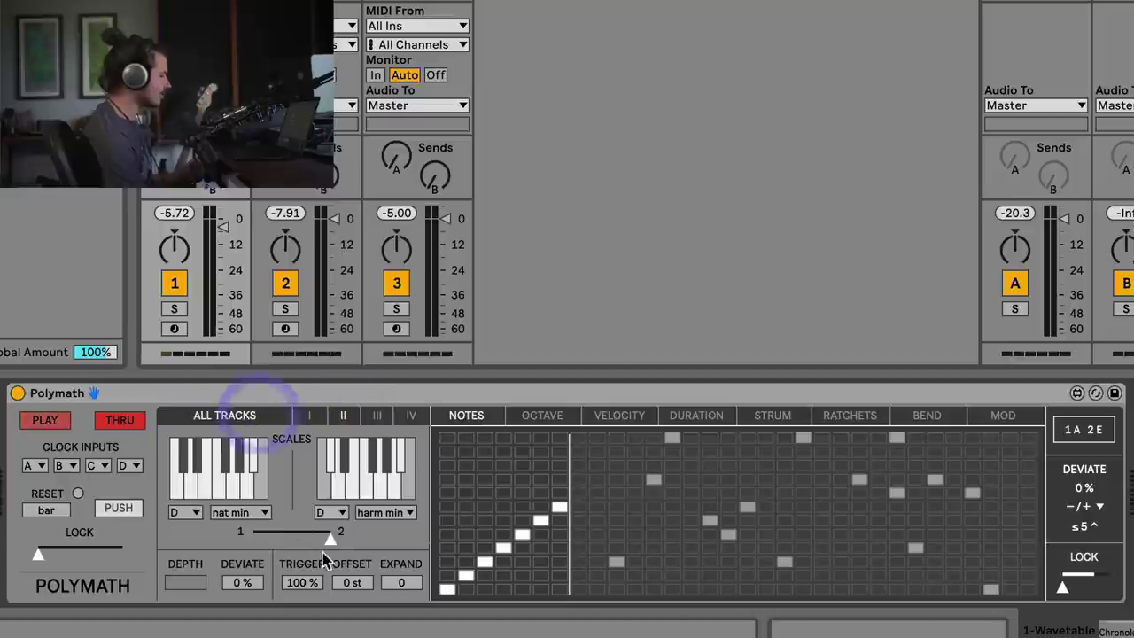
{"action": "left_click", "coordinate": [254, 537]}
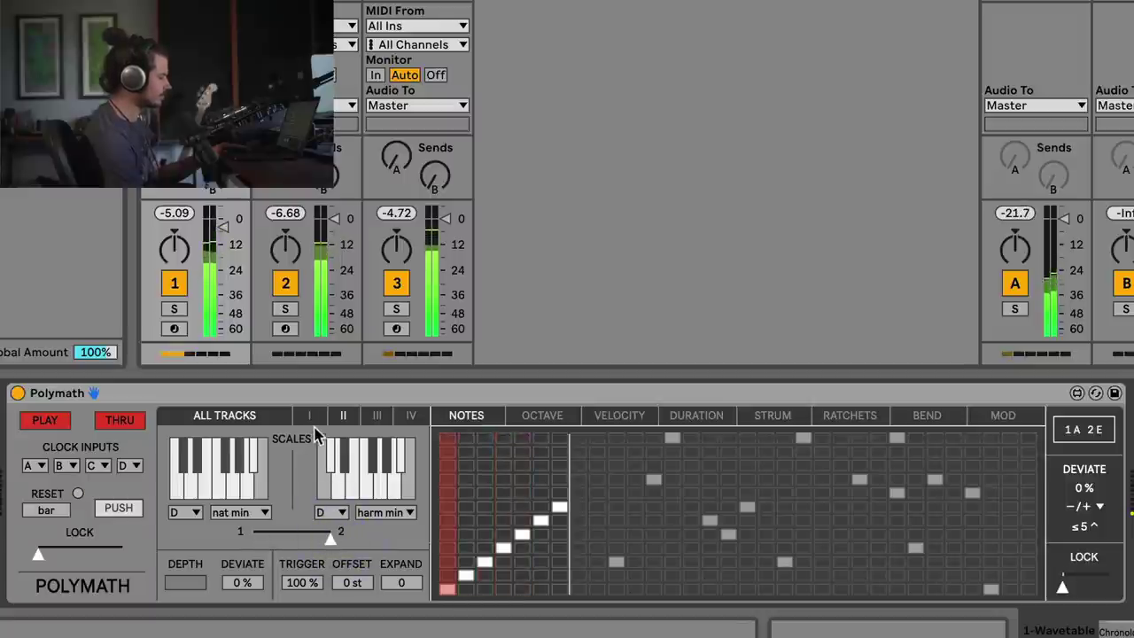
- Stop playback and adjust the first scale knob of Polymath's track I
{"action": "key", "text": "space"}
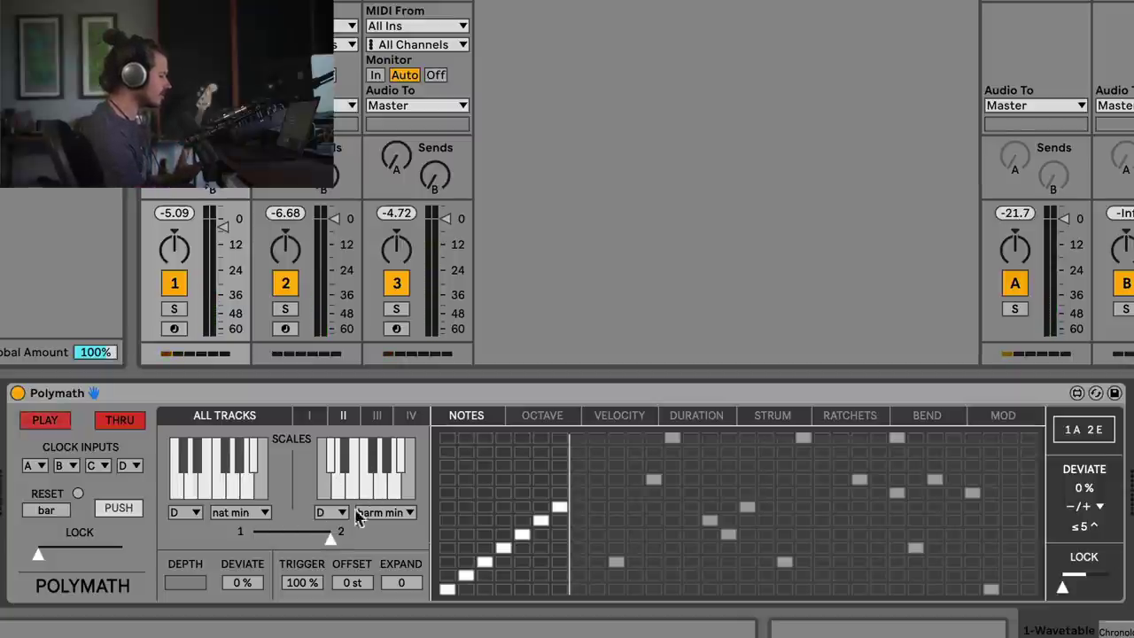
{"action": "left_click", "coordinate": [305, 417]}
{"action": "left_click_drag", "start_coordinate": [263, 479], "coordinate": [268, 488]}
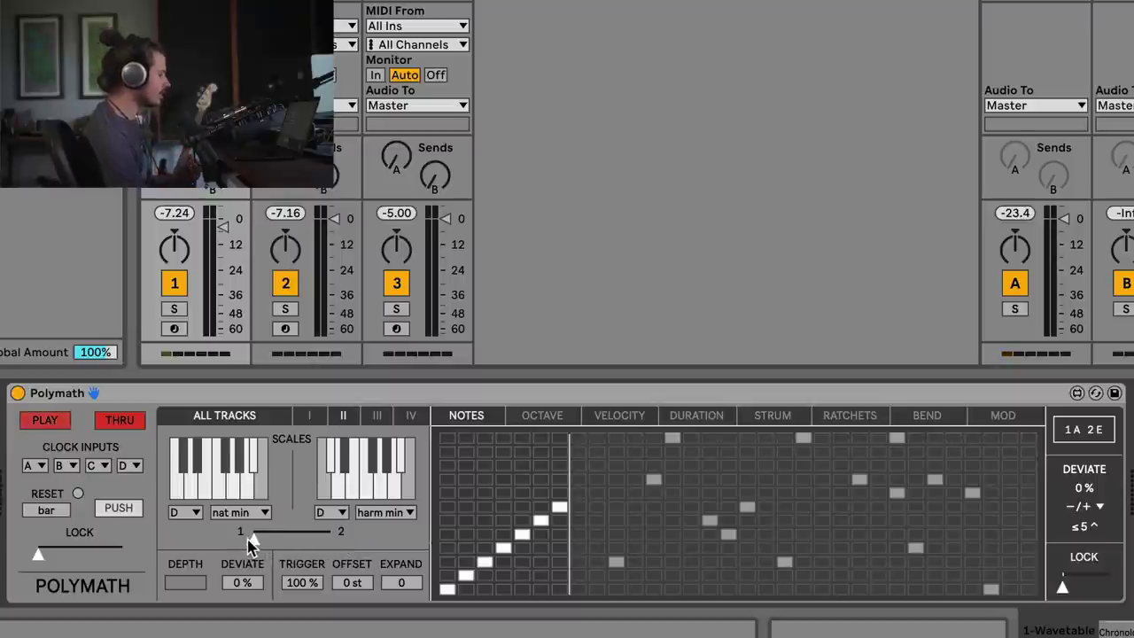
- Sweep the all-tracks scale slider partway, back to scale 1, and gradually over to scale 2 during playback
{"action": "left_click_drag", "start_coordinate": [329, 538], "coordinate": [300, 537]}
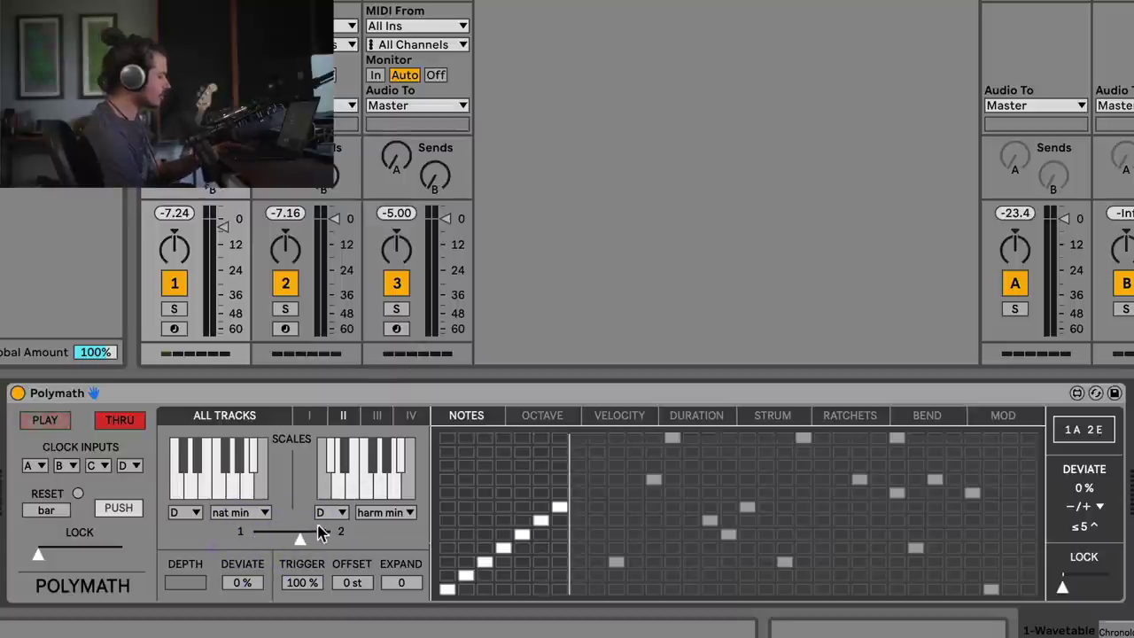
{"action": "left_click_drag", "start_coordinate": [296, 542], "coordinate": [253, 538]}
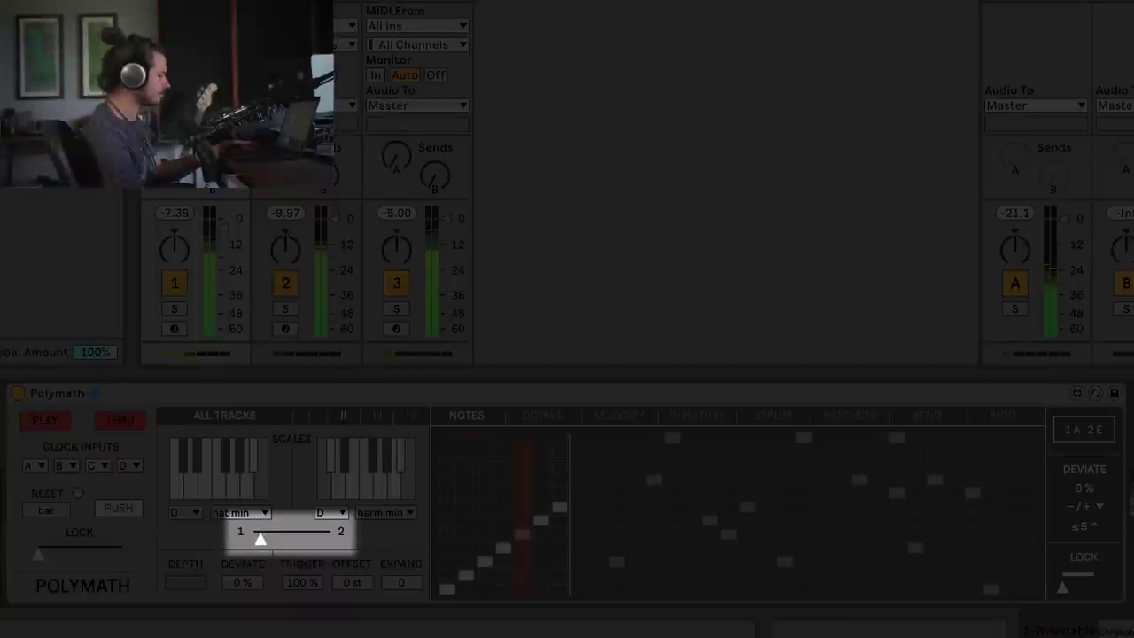
{"action": "left_click_drag", "start_coordinate": [272, 537], "coordinate": [323, 538]}
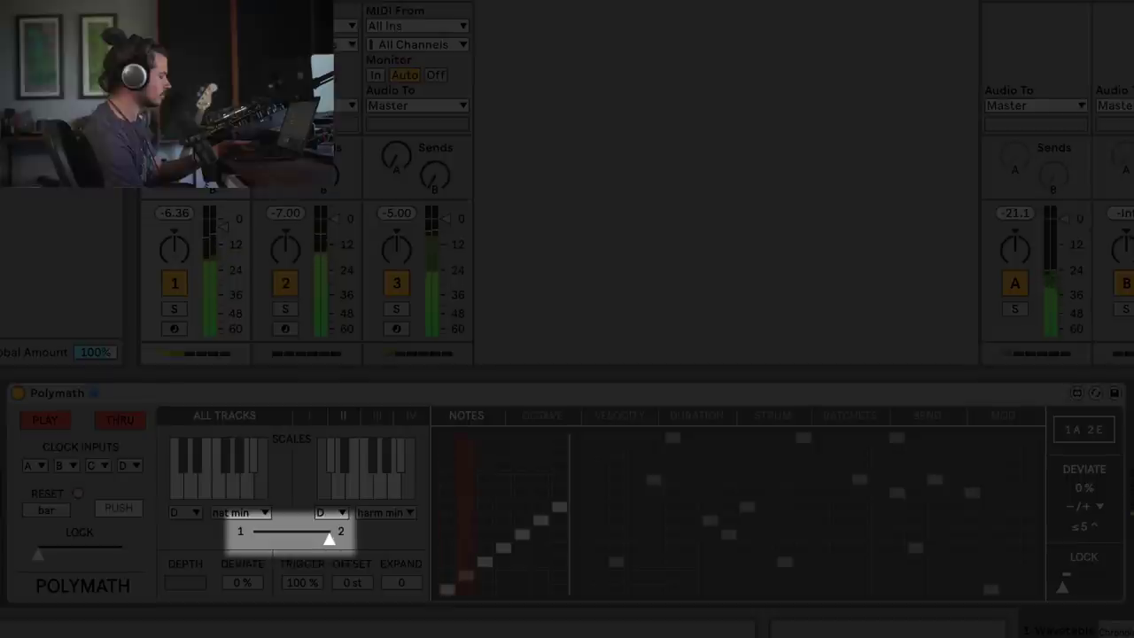
- Return the all-tracks scale slider to scale 1, and check the individual settings of Polymath's tracks I to III
{"action": "left_click_drag", "start_coordinate": [329, 538], "coordinate": [254, 538]}
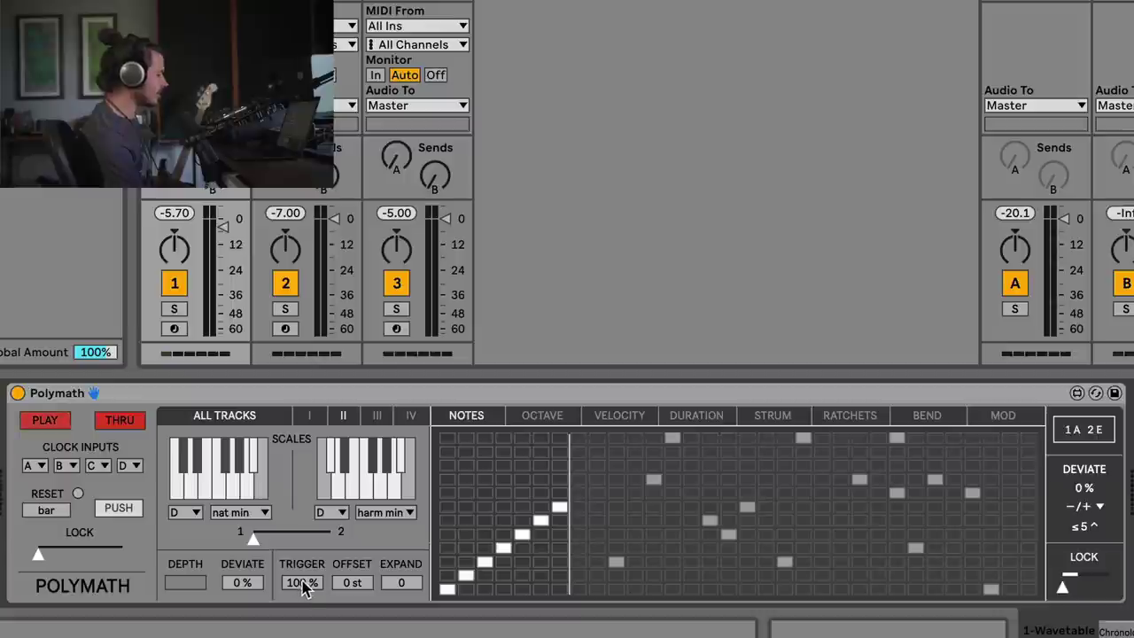
{"action": "left_click", "coordinate": [305, 416]}
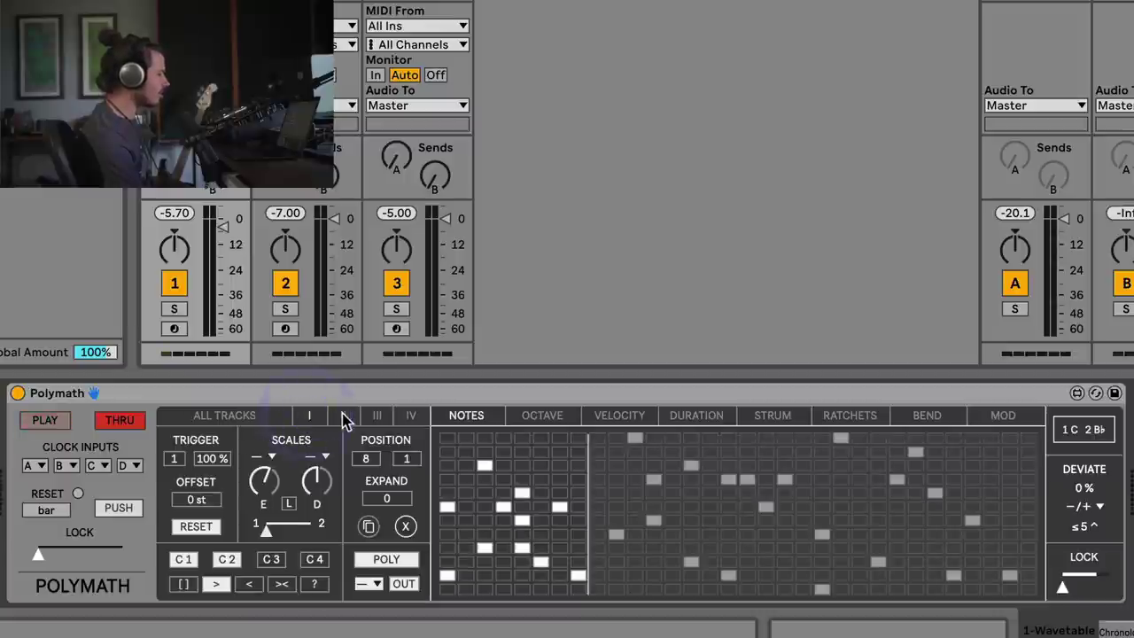
{"action": "left_click", "coordinate": [346, 414]}
{"action": "left_click", "coordinate": [380, 415]}
{"action": "left_click", "coordinate": [372, 415]}
{"action": "left_click", "coordinate": [344, 415]}
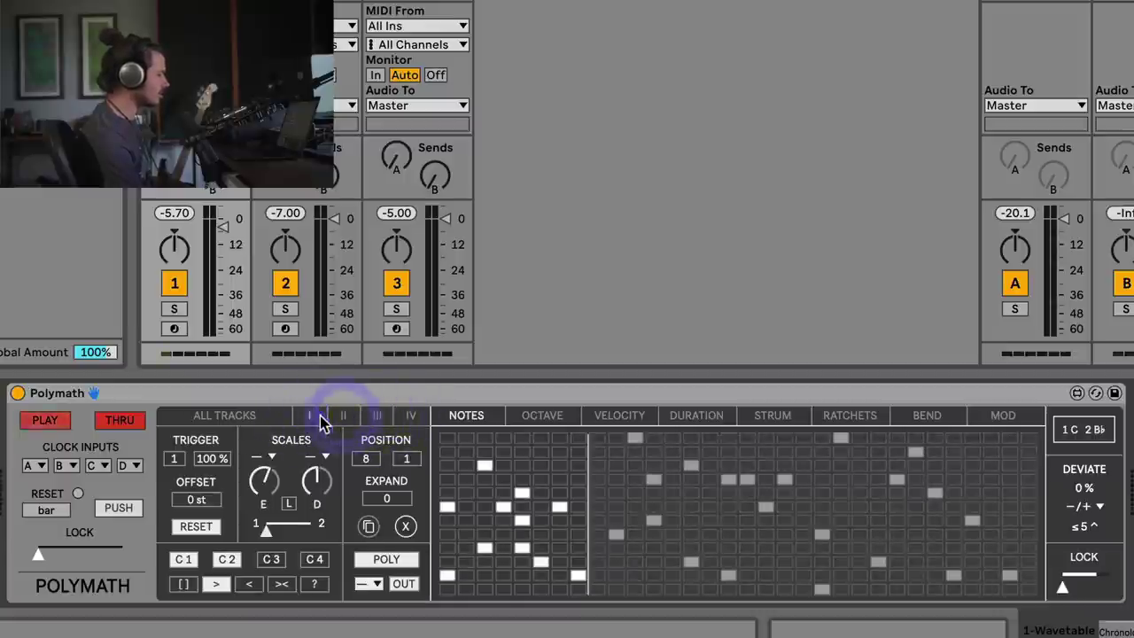
{"action": "left_click", "coordinate": [310, 417]}
{"action": "left_click", "coordinate": [261, 415]}
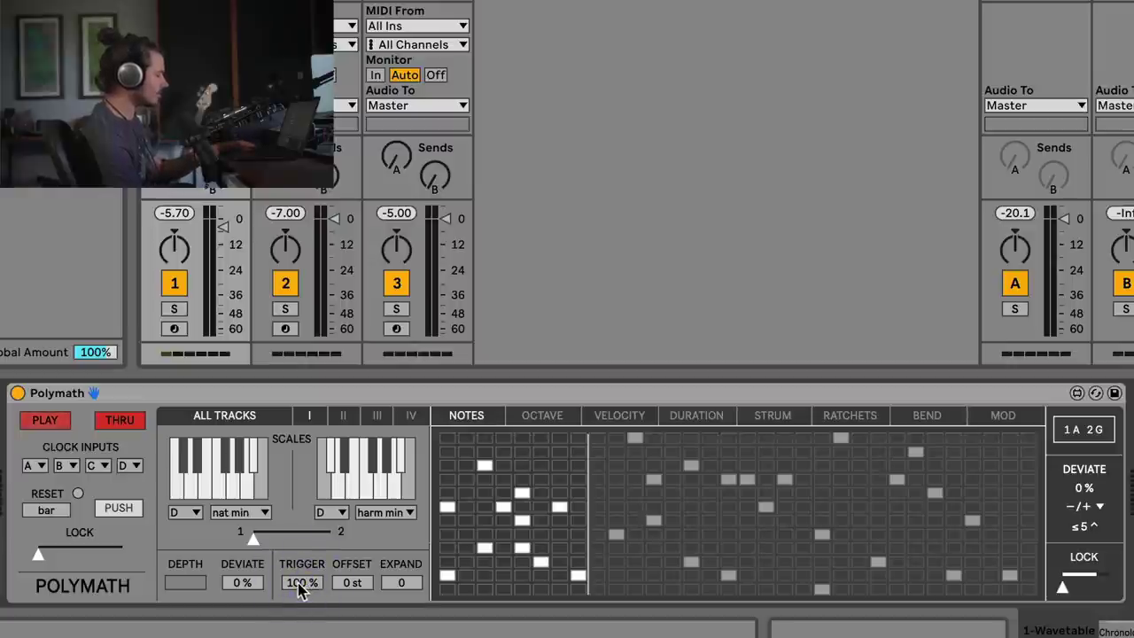
- Play the pattern, lower the all-tracks trigger probability to 41 %, and stop playback
{"action": "left_click_drag", "start_coordinate": [297, 583], "coordinate": [299, 588]}
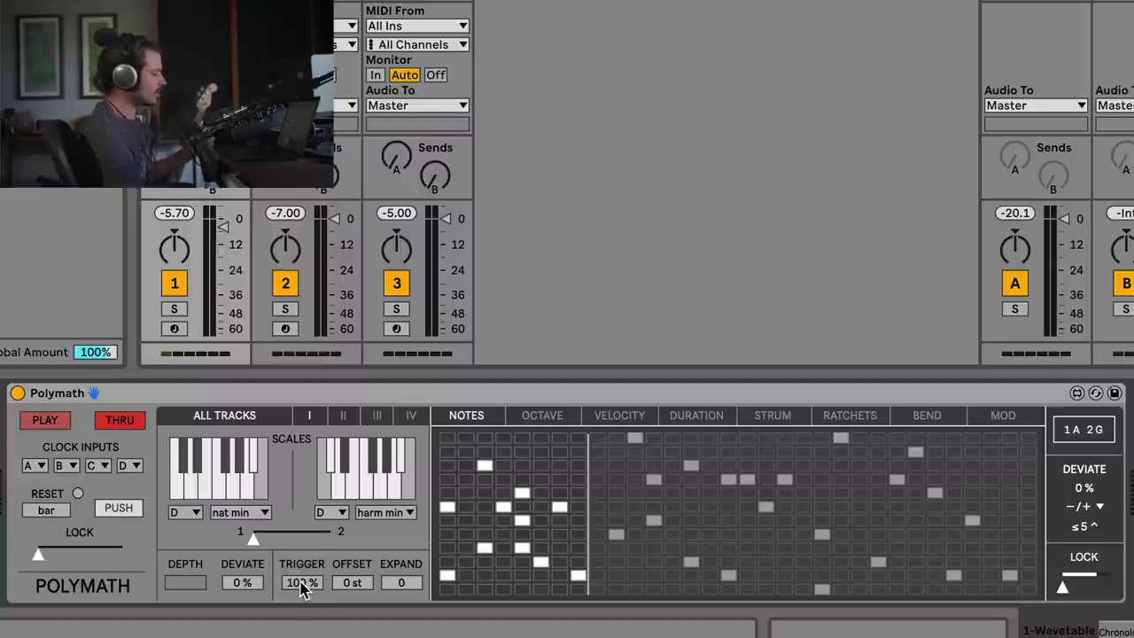
{"action": "key", "text": "space"}
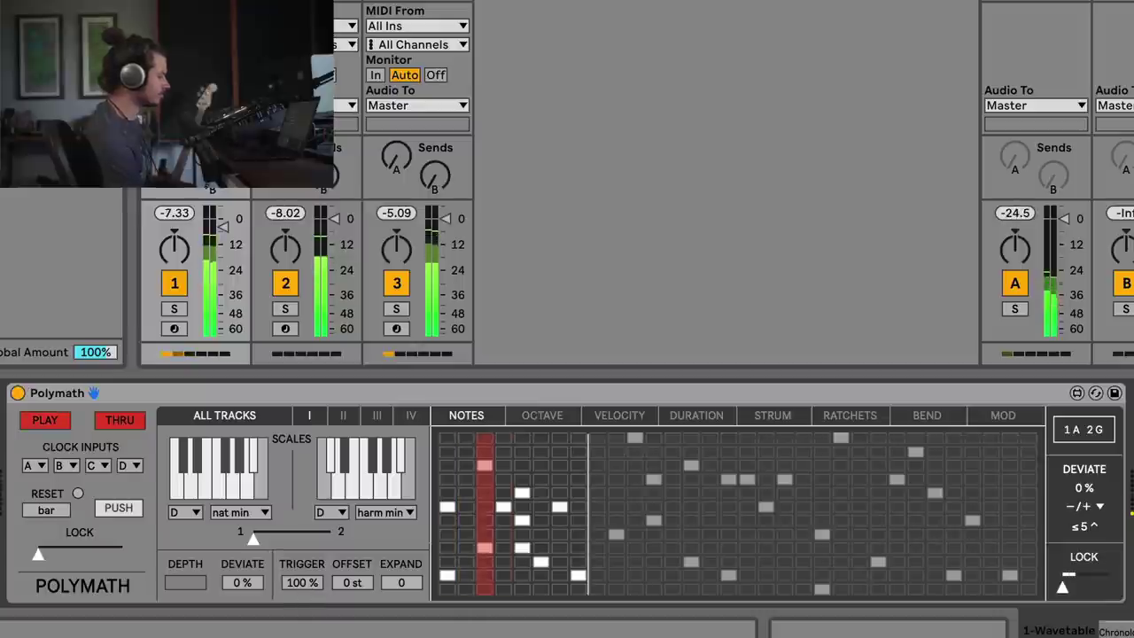
{"action": "left_click_drag", "start_coordinate": [301, 589], "coordinate": [302, 621]}
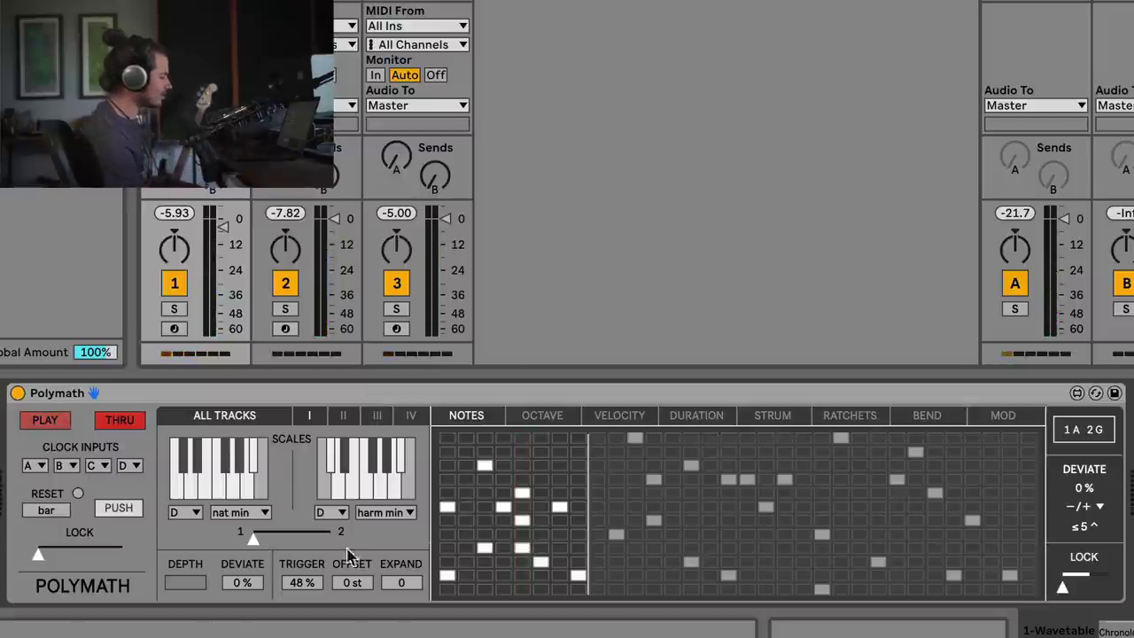
{"action": "key", "text": "space"}
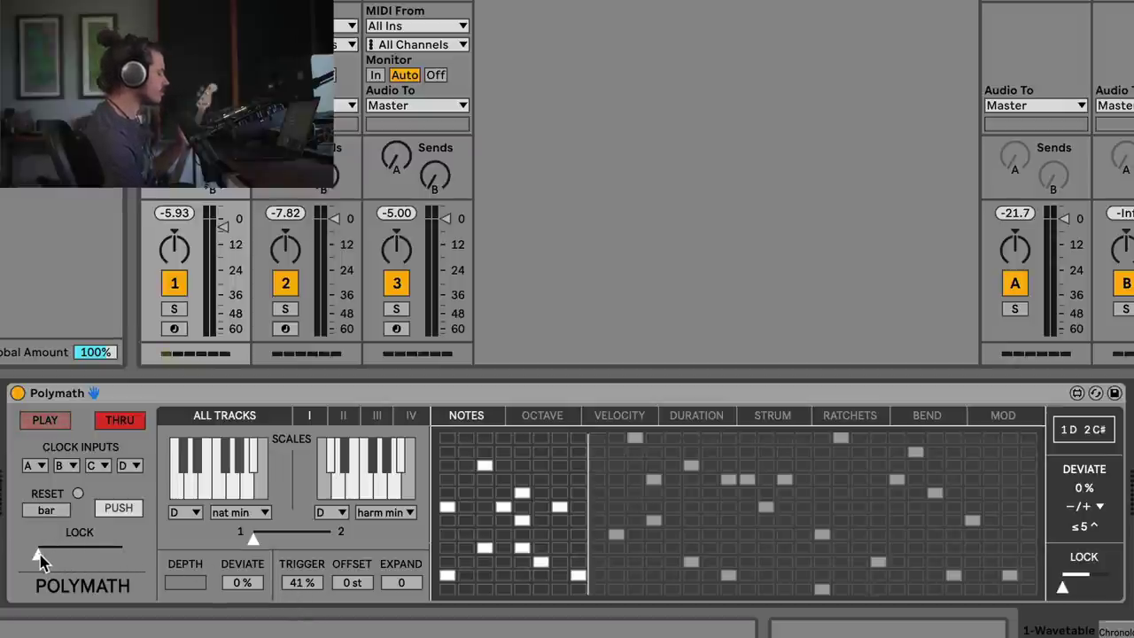
- Sweep Polymath's main lock slider between zero and maximum during playback, leave it at maximum, and stop
{"action": "left_click", "coordinate": [119, 553]}
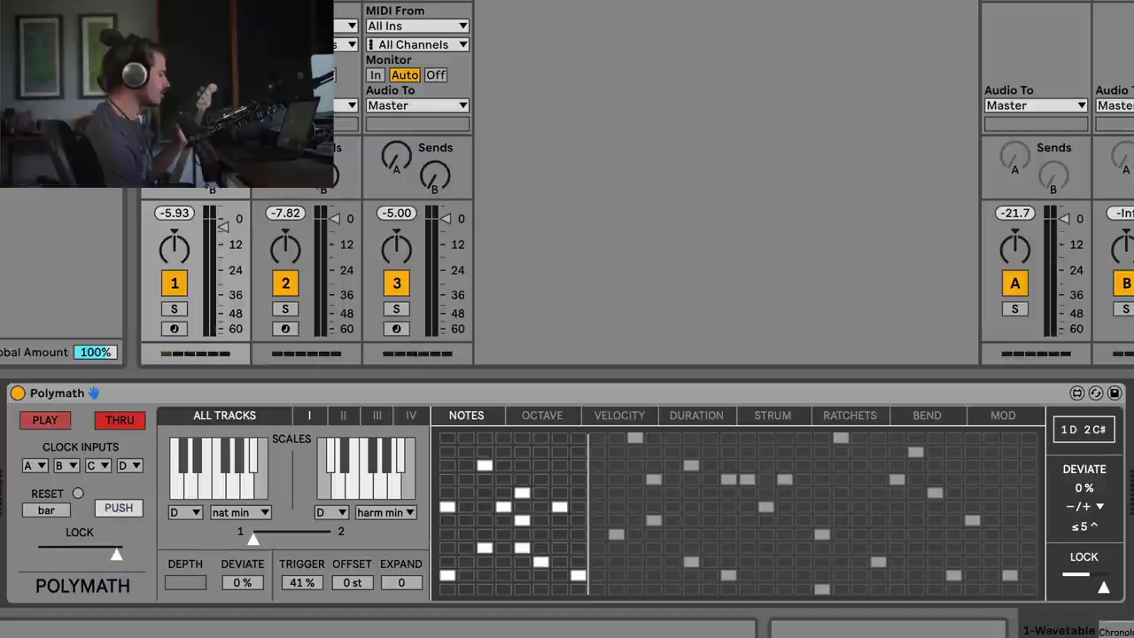
{"action": "left_click", "coordinate": [39, 558]}
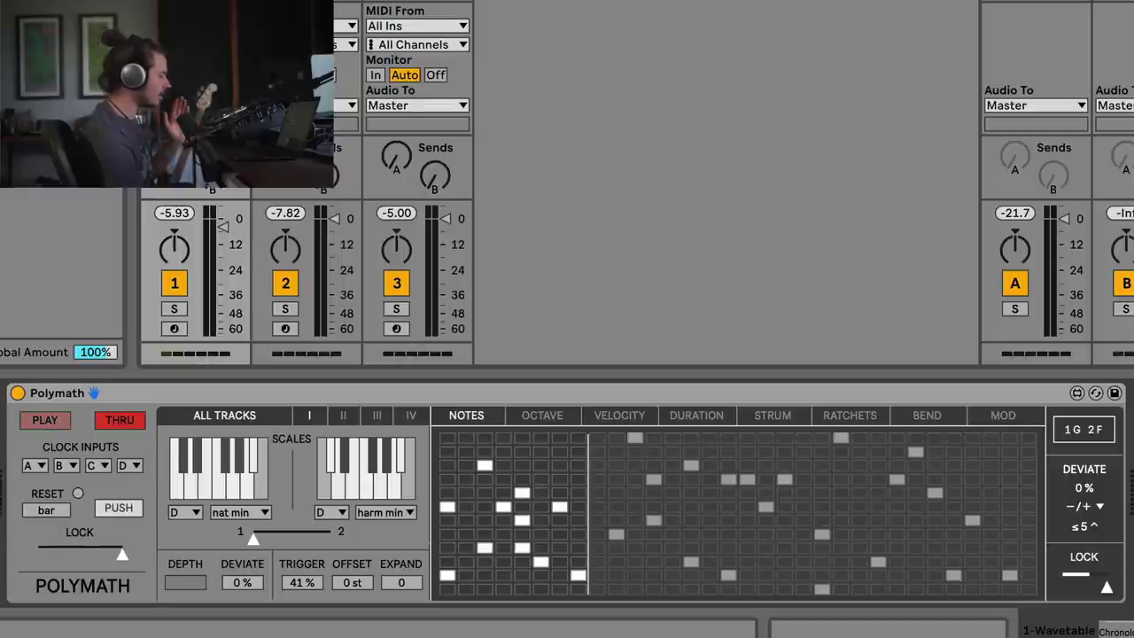
{"action": "left_click_drag", "start_coordinate": [121, 558], "coordinate": [40, 556]}
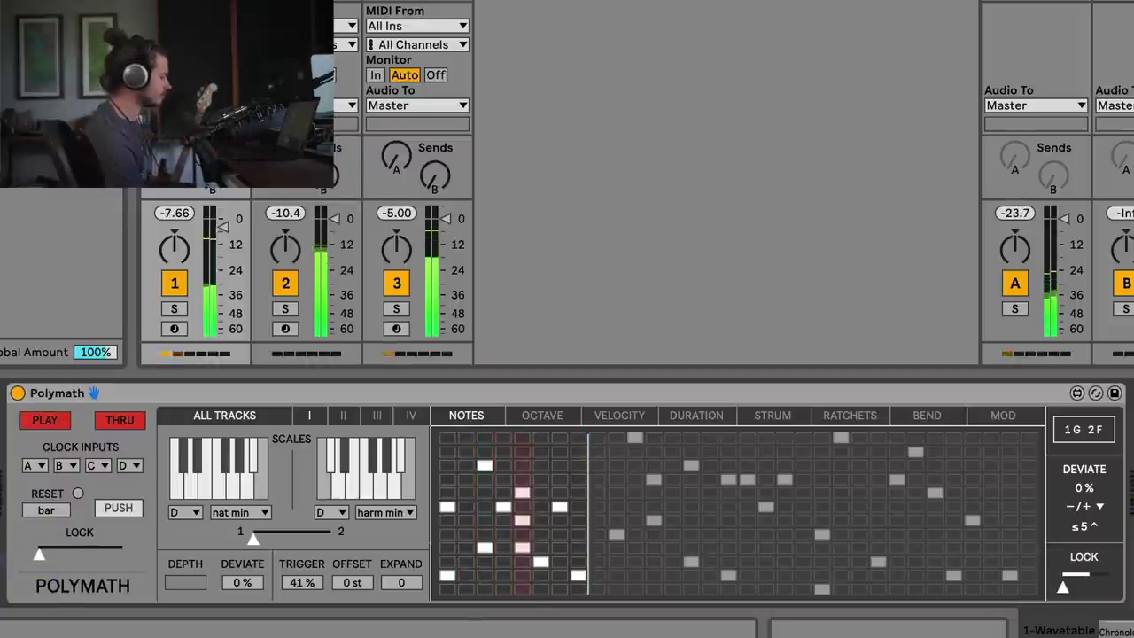
{"action": "left_click_drag", "start_coordinate": [40, 555], "coordinate": [121, 554]}
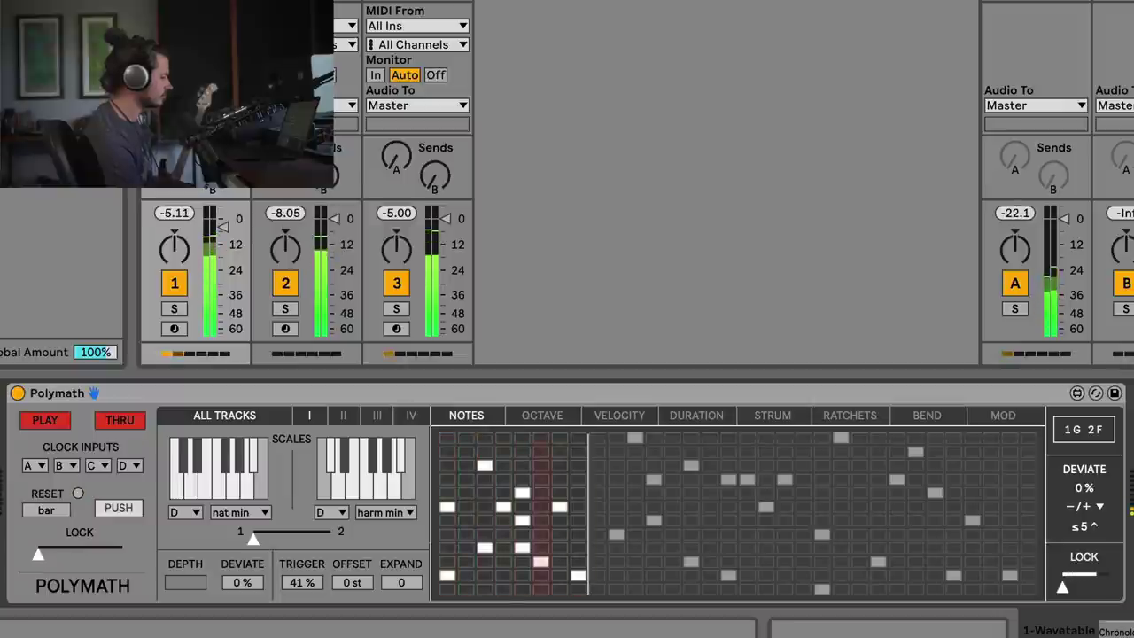
{"action": "left_click_drag", "start_coordinate": [38, 554], "coordinate": [142, 542]}
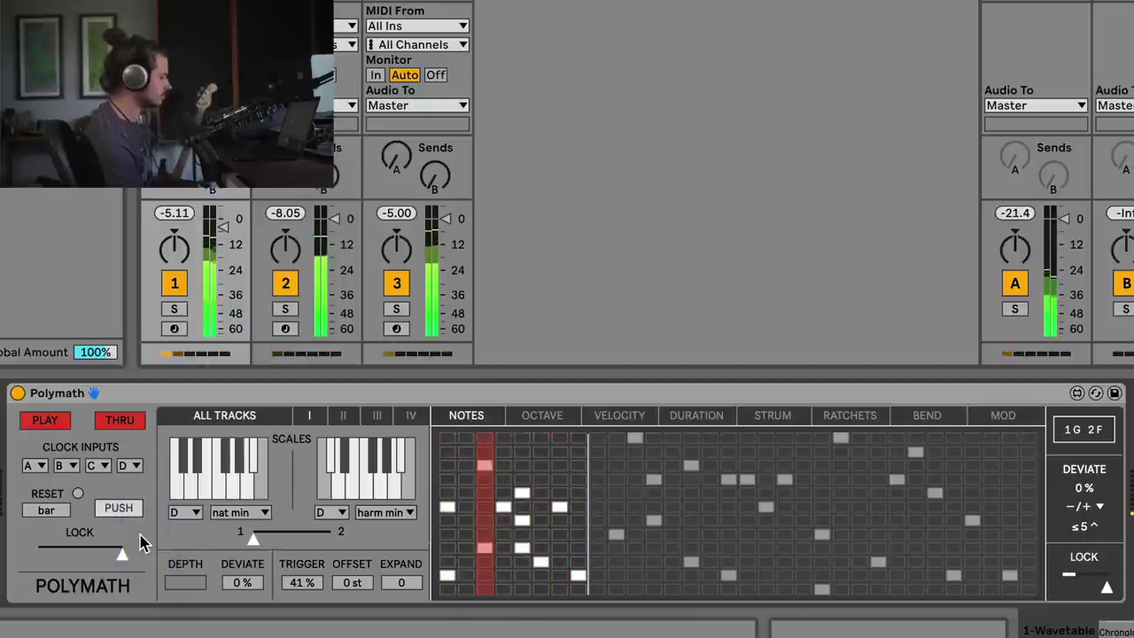
{"action": "key", "text": "space"}
{"action": "key", "text": "space"}
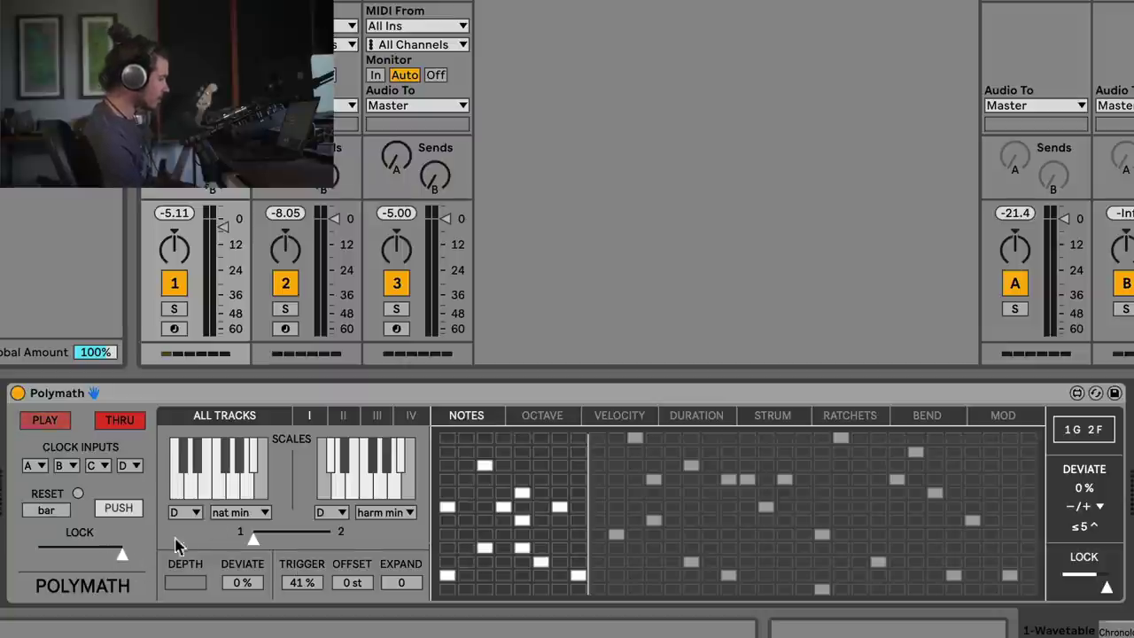
- Audition the all-tracks scale slider at scales 2 and 1 with the lock at maximum, finish at scale 1, and stop playback
{"action": "left_click", "coordinate": [253, 541]}
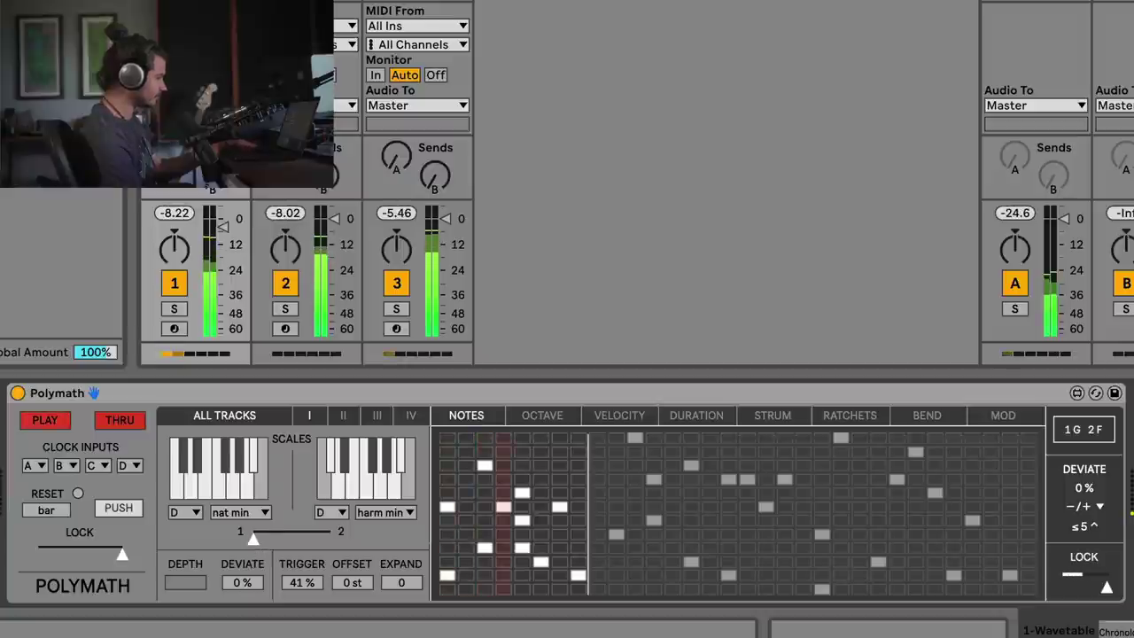
{"action": "left_click", "coordinate": [329, 540]}
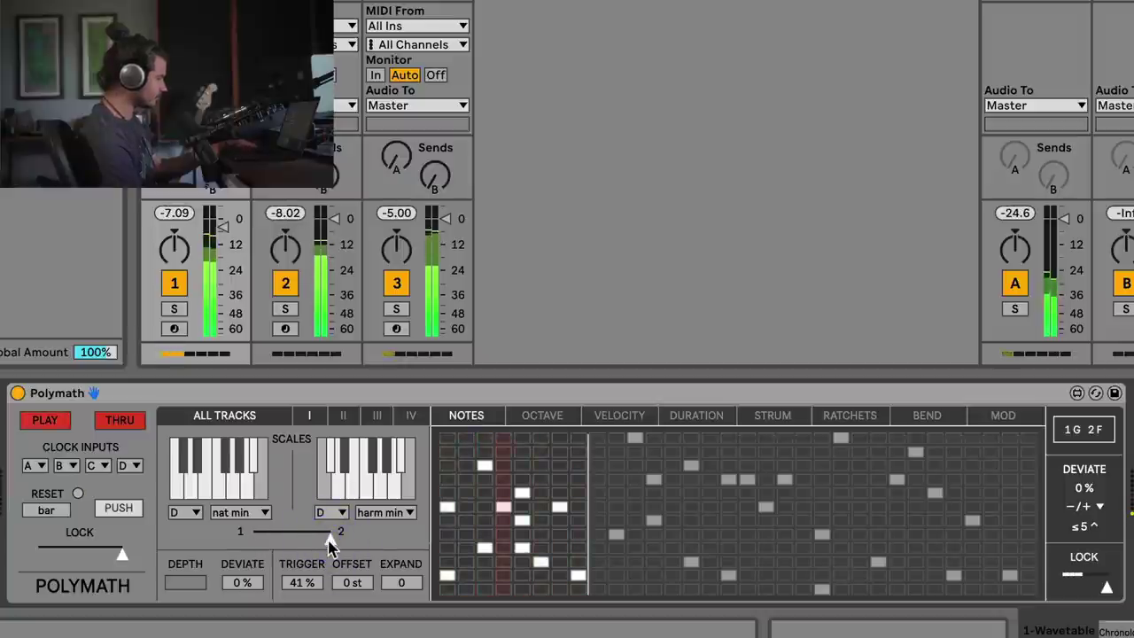
{"action": "left_click_drag", "start_coordinate": [330, 540], "coordinate": [202, 536]}
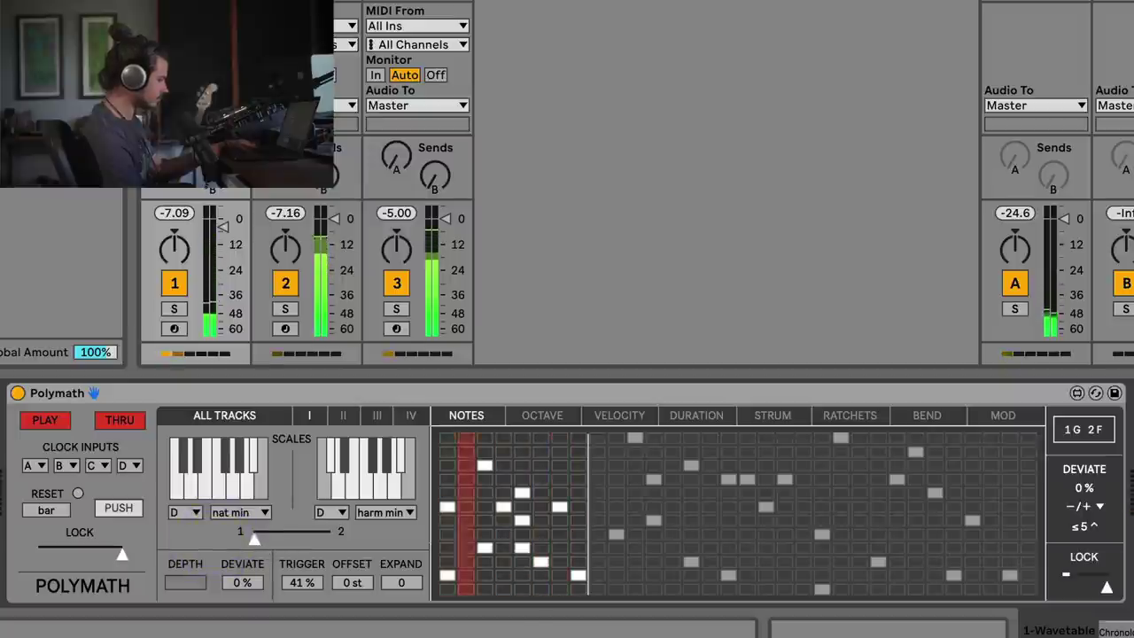
{"action": "left_click_drag", "start_coordinate": [255, 538], "coordinate": [370, 543]}
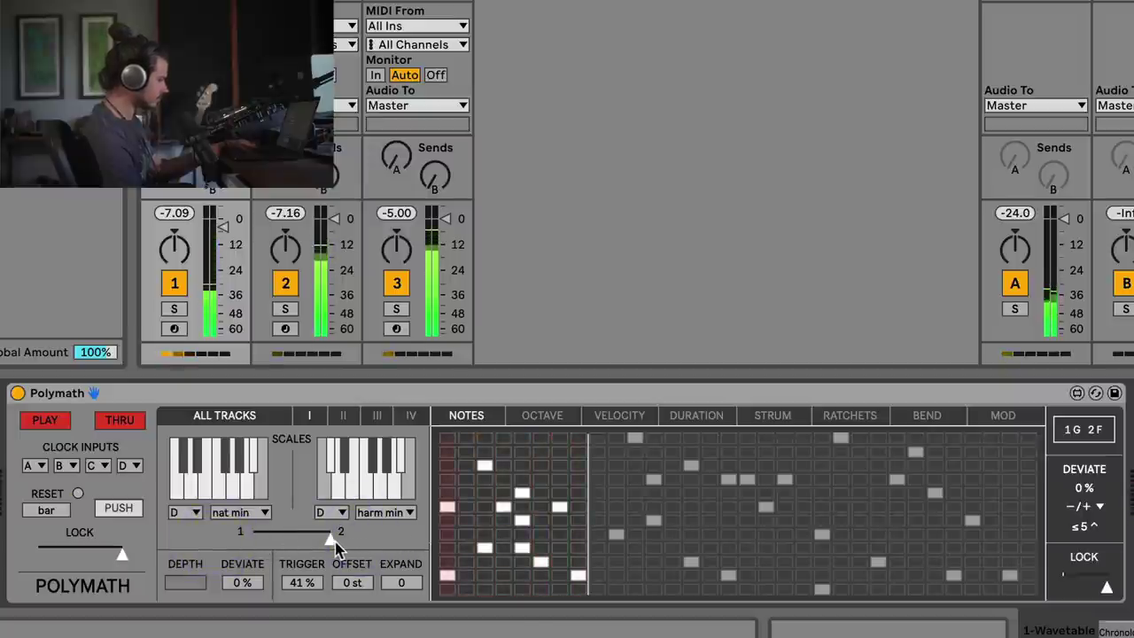
{"action": "left_click_drag", "start_coordinate": [329, 538], "coordinate": [203, 526]}
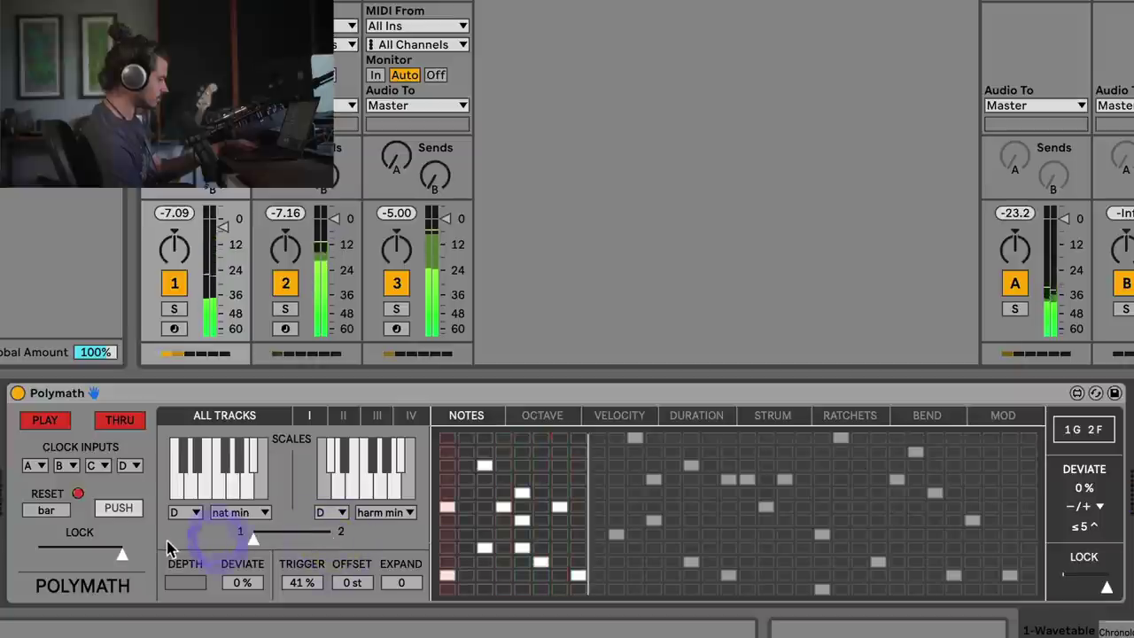
{"action": "key", "text": "space"}
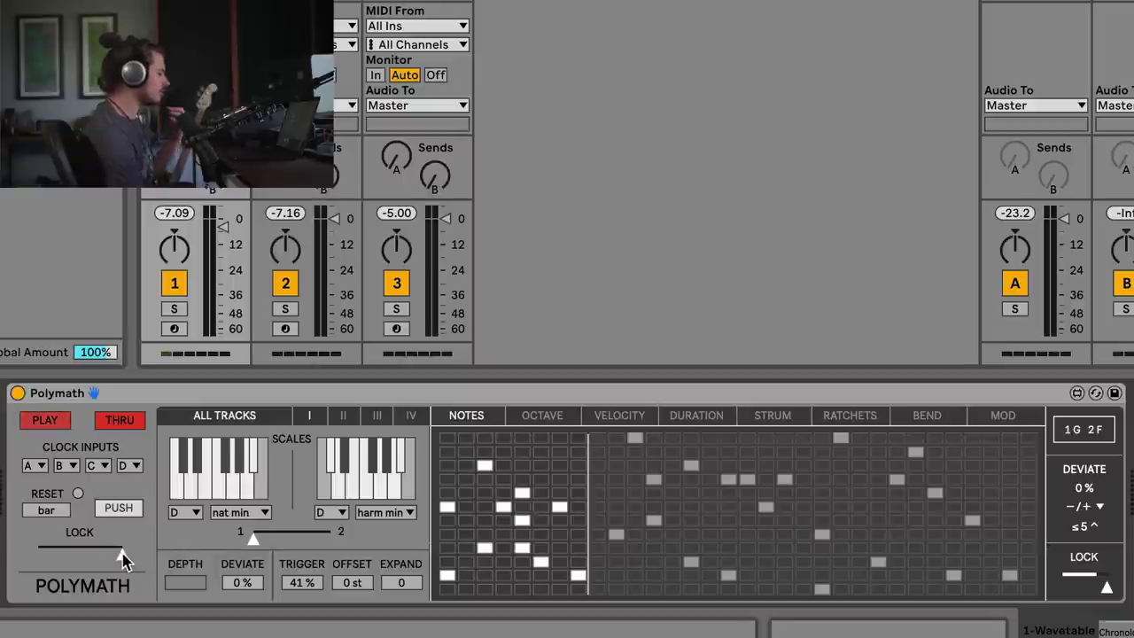
- Play the pattern with the lock slider at half, return it to maximum, and stop playback
{"action": "key", "text": "space"}
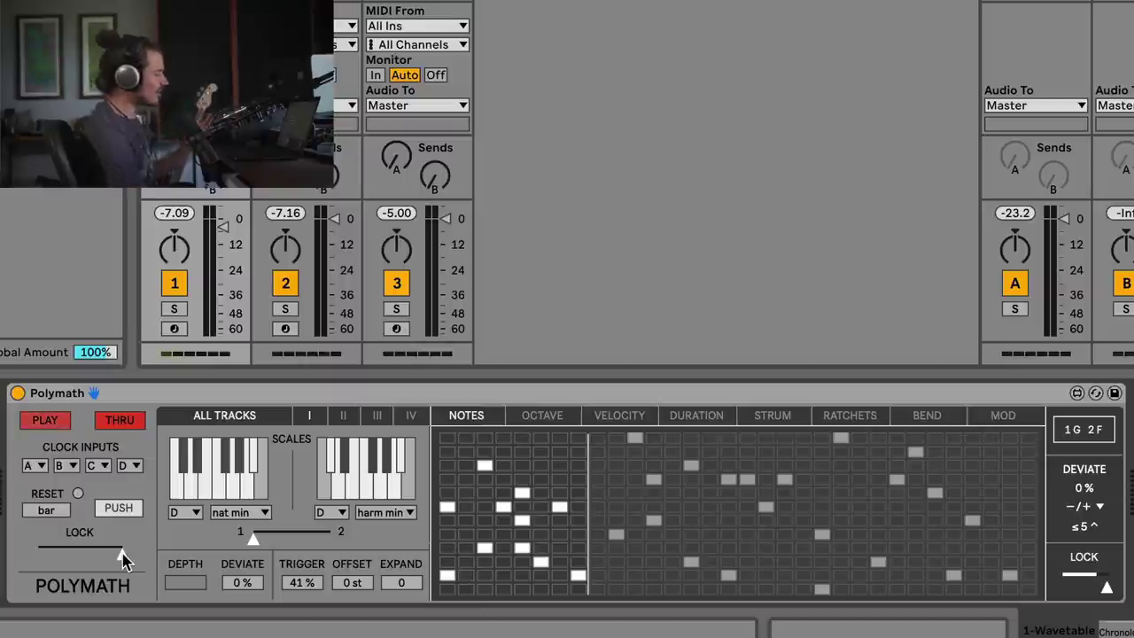
{"action": "key", "text": "space"}
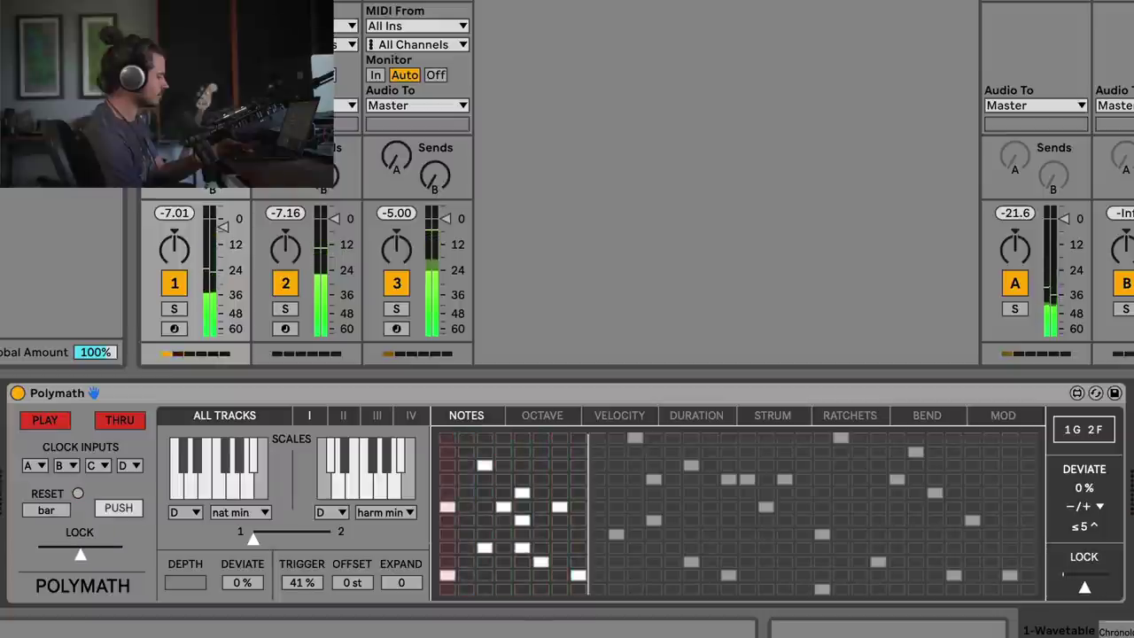
{"action": "left_click", "coordinate": [122, 555]}
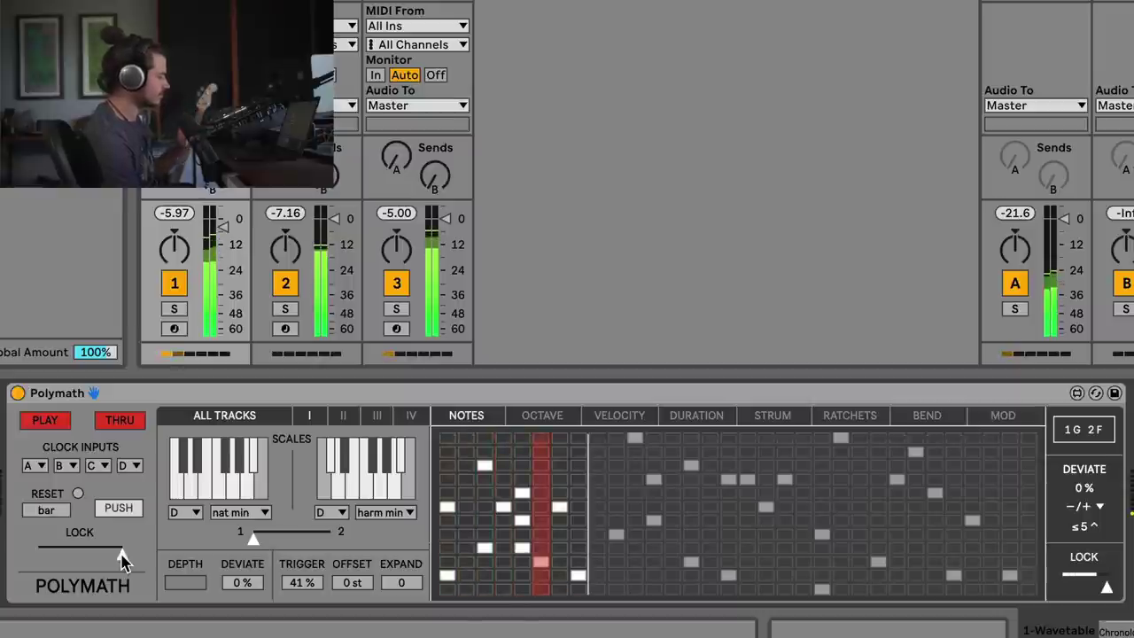
{"action": "key", "text": "space"}
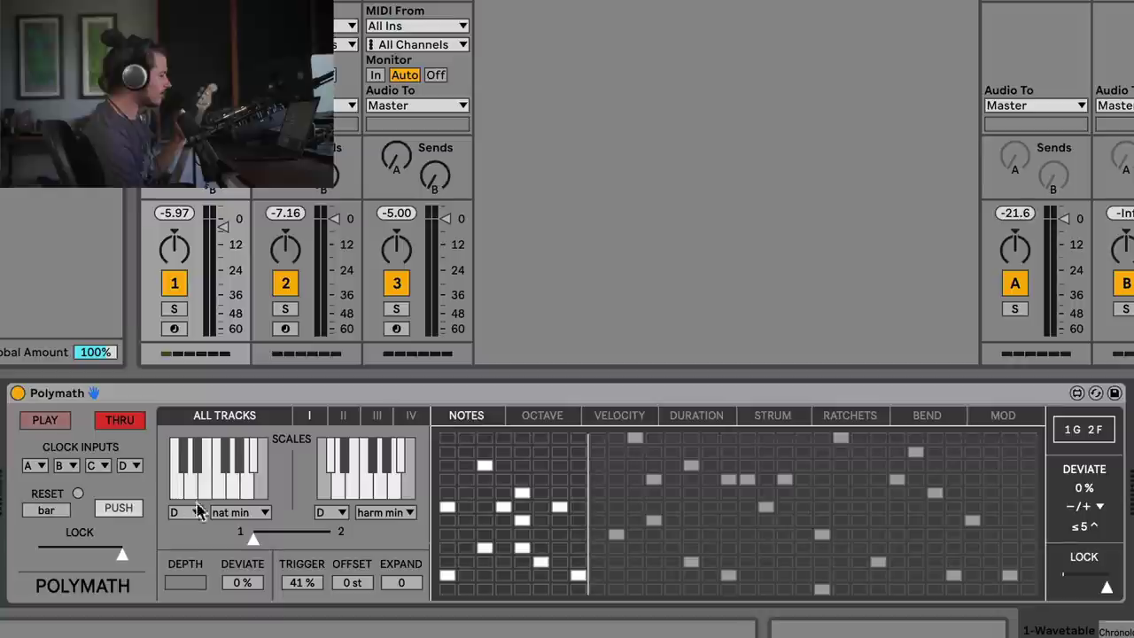
- Deactivate mixer tracks 2 and 3, and select the Chronology device ahead of Polymath
{"action": "left_click", "coordinate": [285, 284]}
{"action": "left_click", "coordinate": [396, 284]}
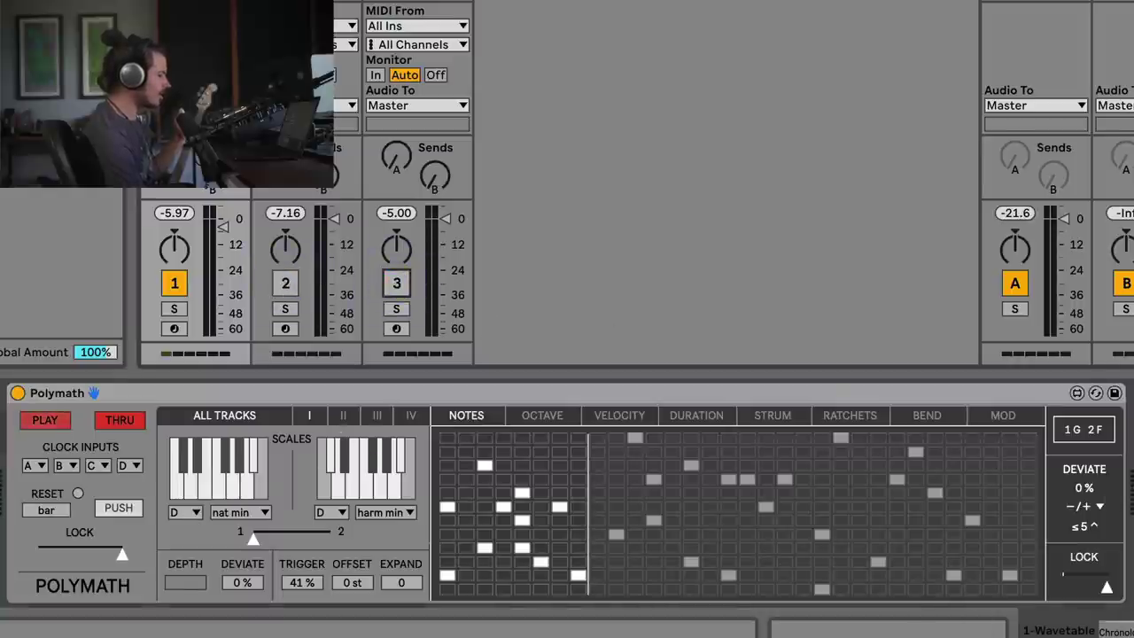
{"action": "scroll", "coordinate": [266, 496], "scroll_direction": "left", "scroll_amount": 5}
{"action": "left_click", "coordinate": [122, 396]}
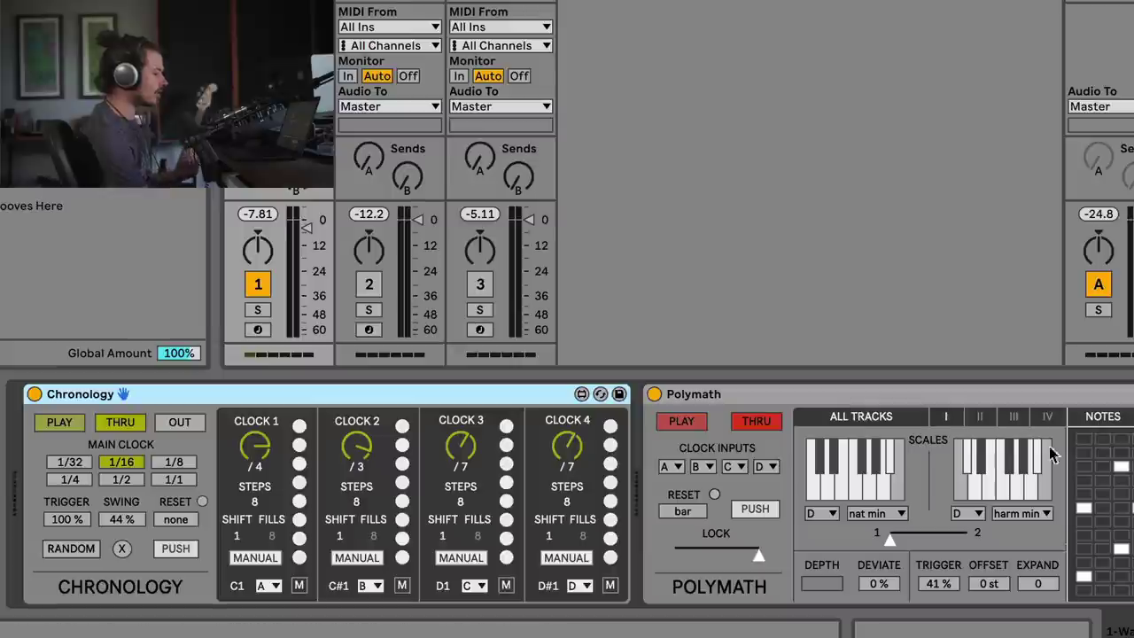
- Examine which Chronology clocks drive Polymath's tracks, focusing on clock C 2 of track I
{"action": "left_click", "coordinate": [980, 418]}
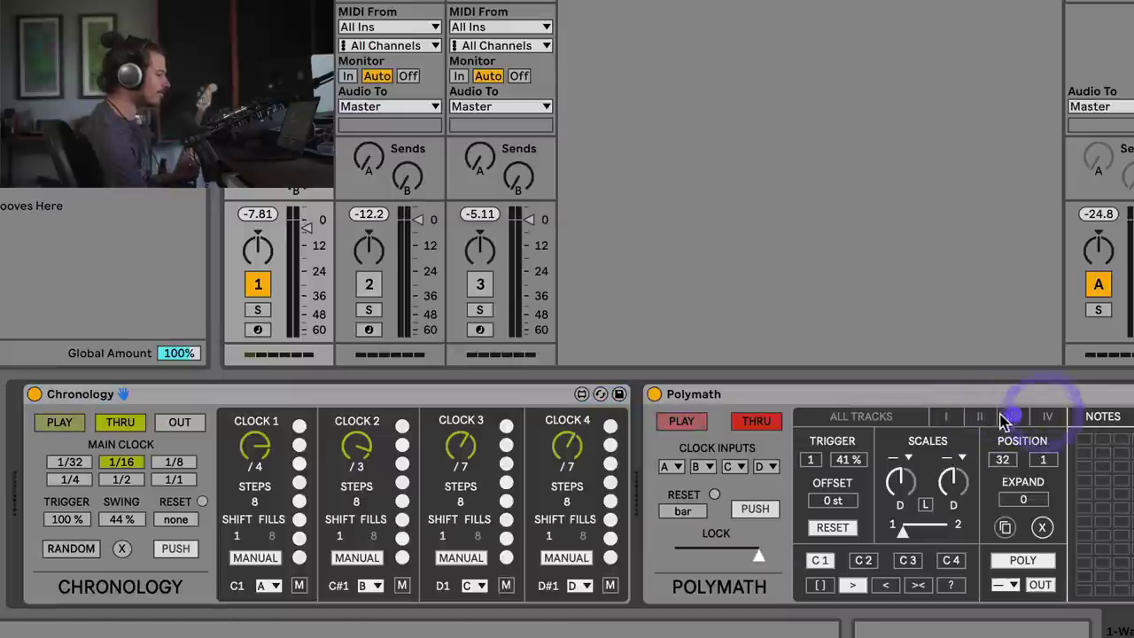
{"action": "left_click", "coordinate": [948, 418]}
{"action": "left_click", "coordinate": [157, 398]}
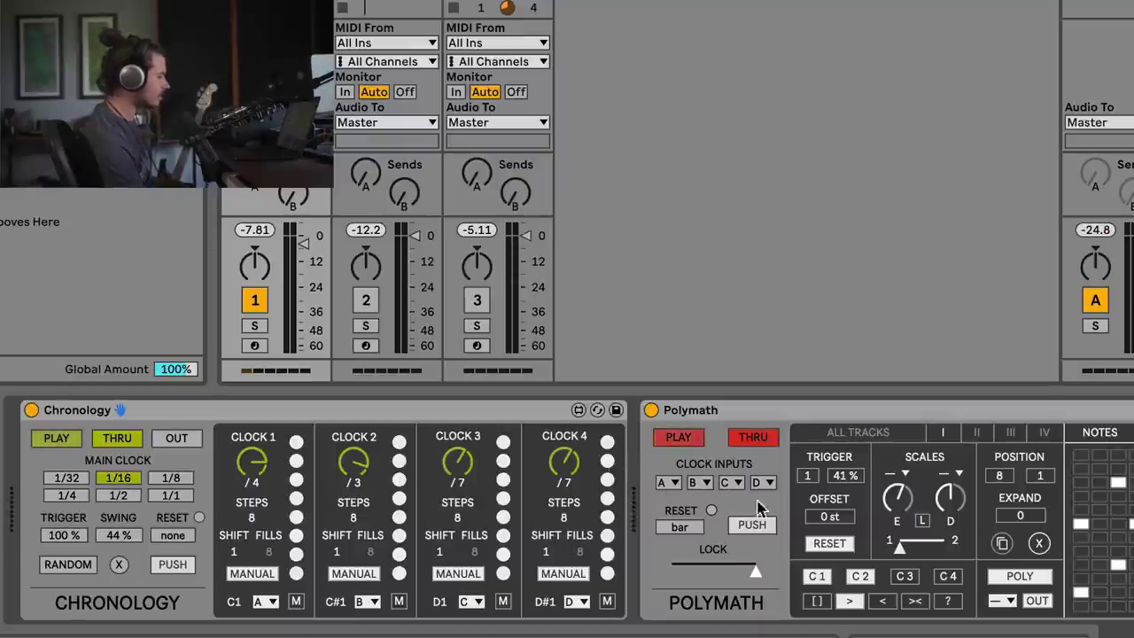
{"action": "left_click", "coordinate": [860, 578]}
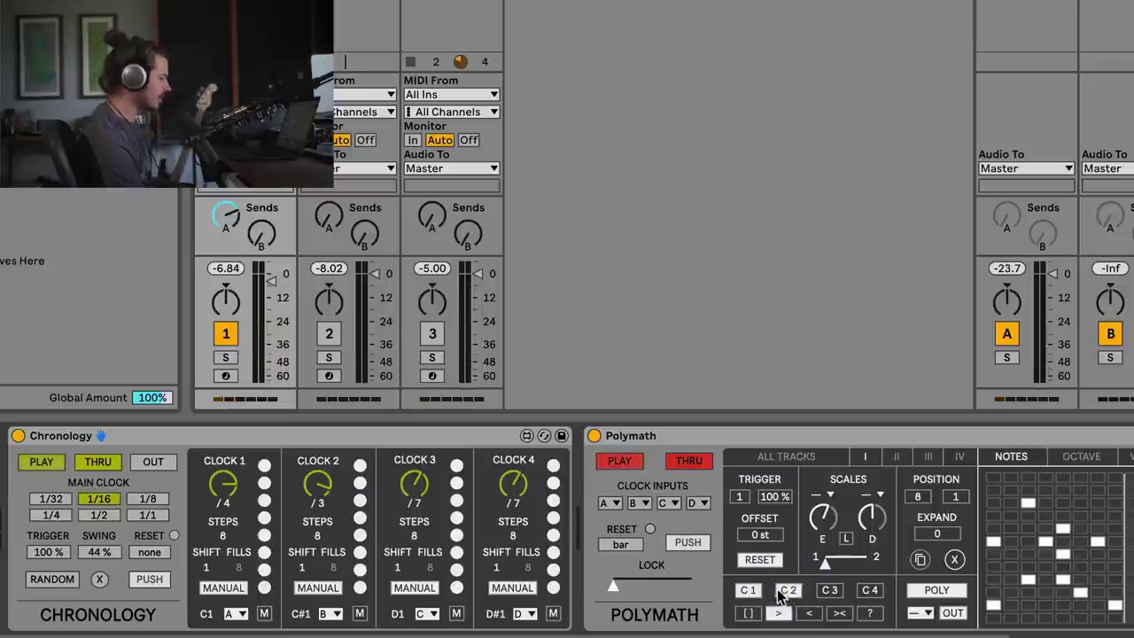
- Compare the clock assignments and note patterns of Polymath's tracks I and II by switching between them
{"action": "left_click", "coordinate": [894, 461]}
{"action": "left_click", "coordinate": [873, 459]}
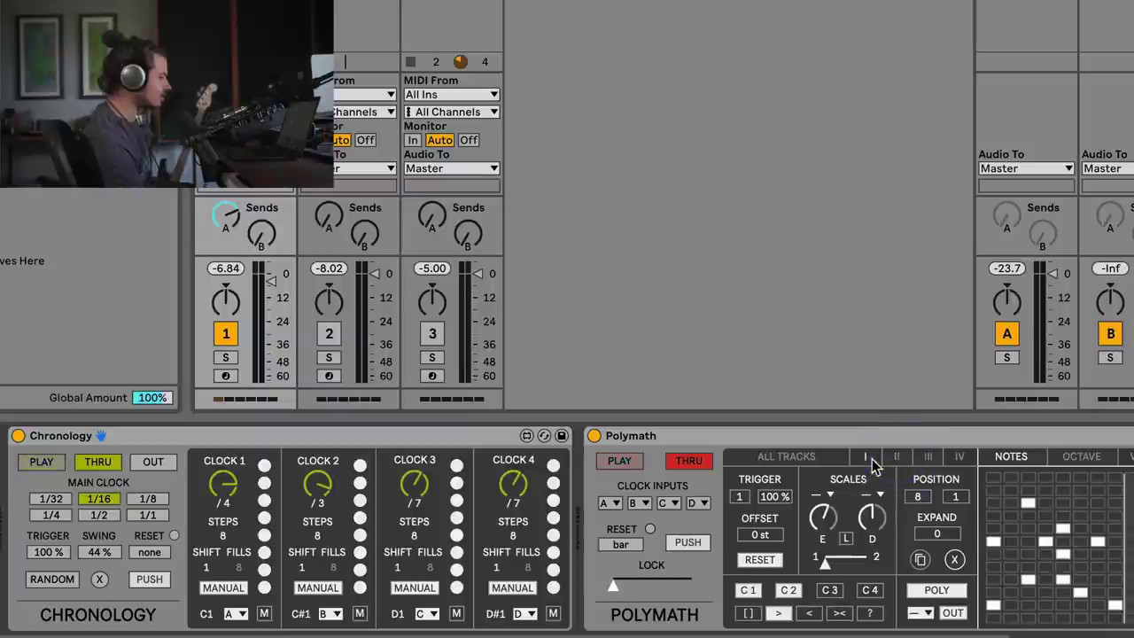
{"action": "left_click", "coordinate": [893, 461]}
{"action": "left_click", "coordinate": [866, 458]}
{"action": "left_click", "coordinate": [895, 458]}
{"action": "left_click", "coordinate": [866, 458]}
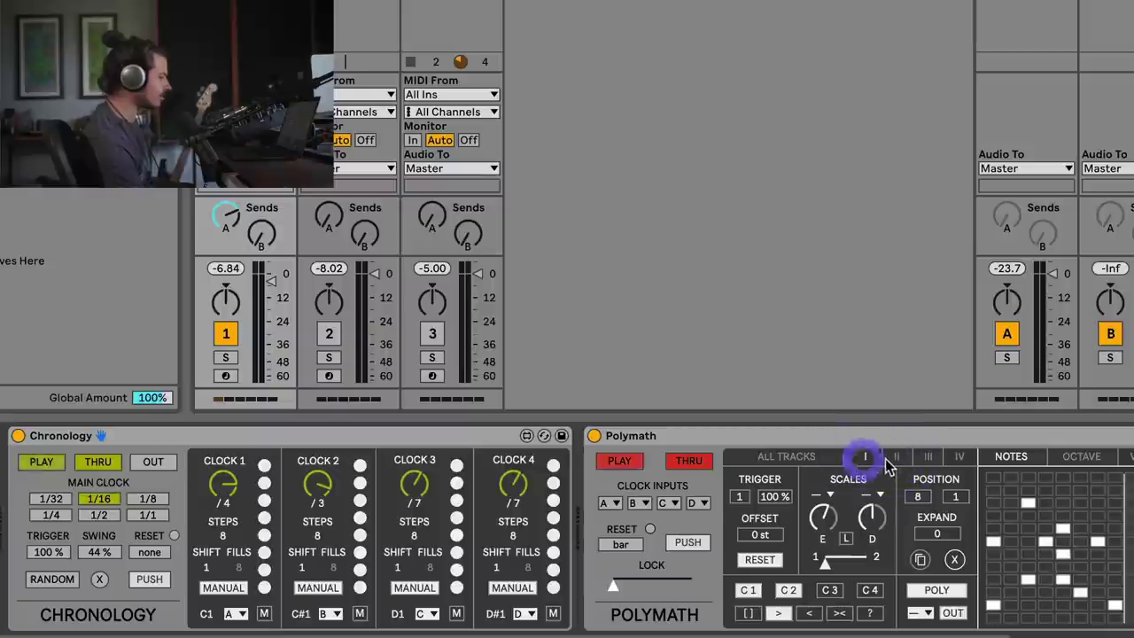
{"action": "left_click", "coordinate": [895, 459]}
{"action": "left_click", "coordinate": [866, 458]}
- Check clock C 1 on track I and C 2 on track II, return to track I, and start playback
{"action": "left_click", "coordinate": [750, 591]}
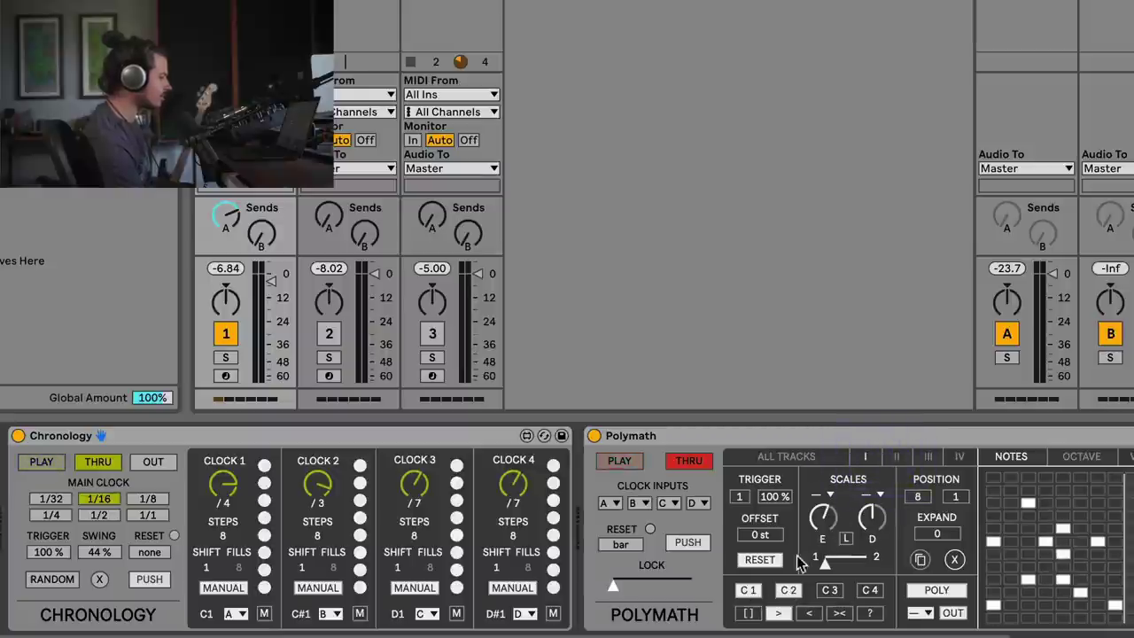
{"action": "left_click", "coordinate": [893, 459]}
{"action": "left_click", "coordinate": [791, 590]}
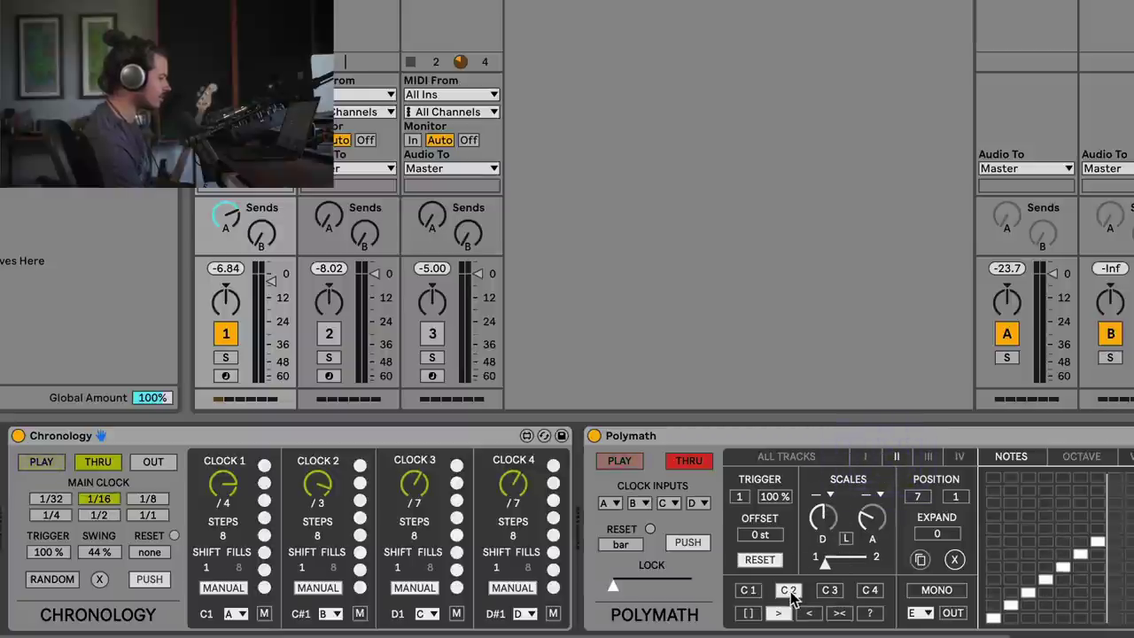
{"action": "left_click", "coordinate": [866, 457]}
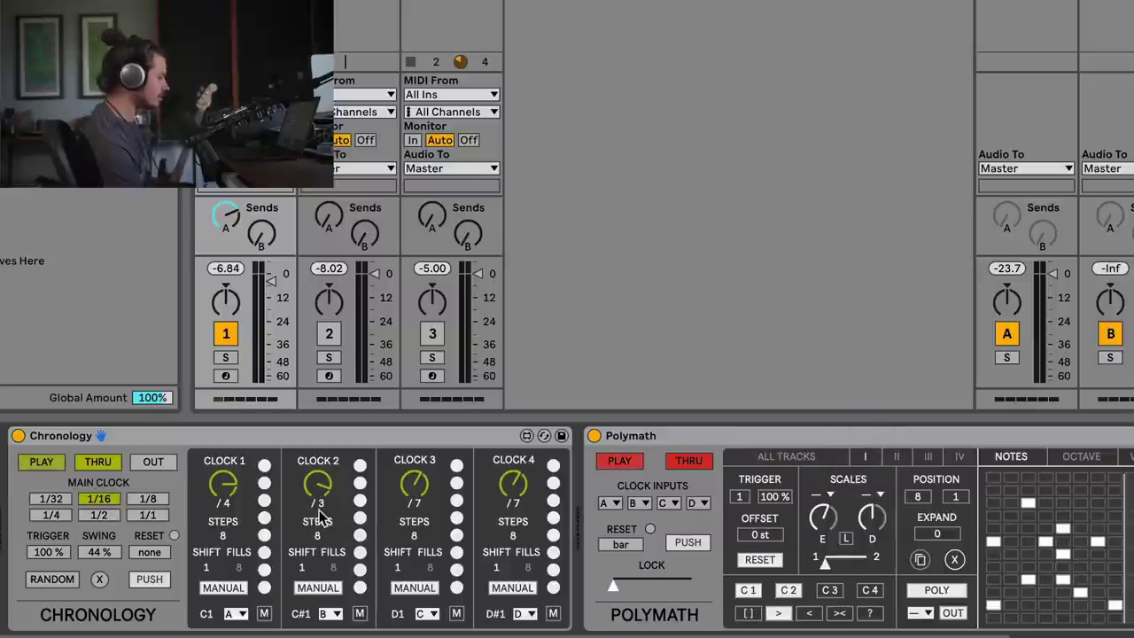
{"action": "key", "text": "space"}
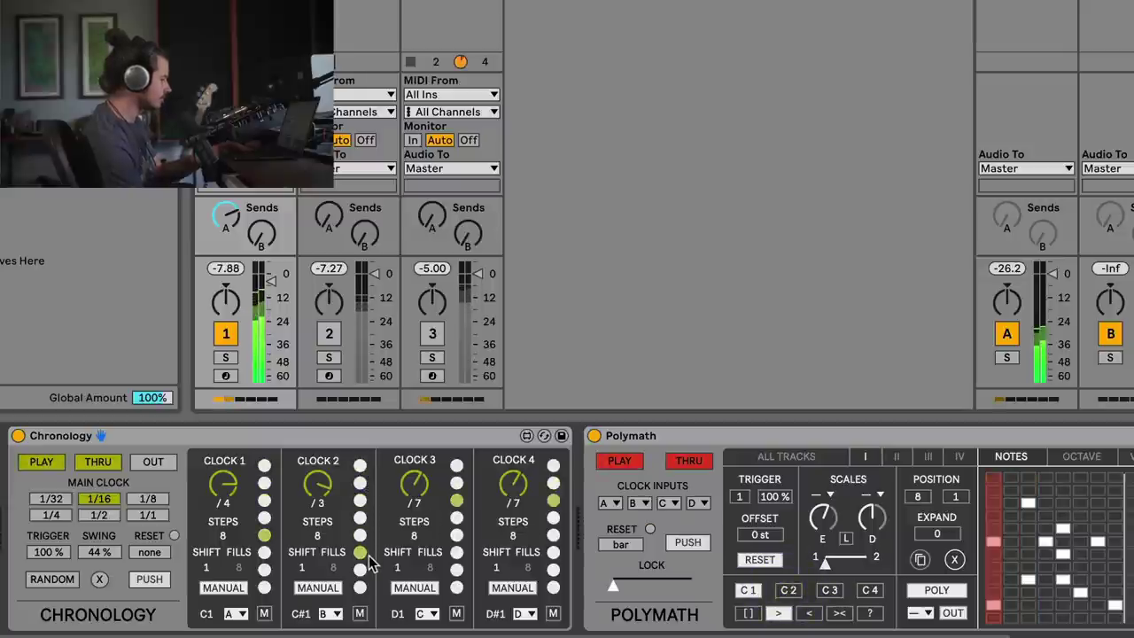
- Replay Polymath's track I pattern and set the division of Chronology's Clock 3 to /5
{"action": "key", "text": "space"}
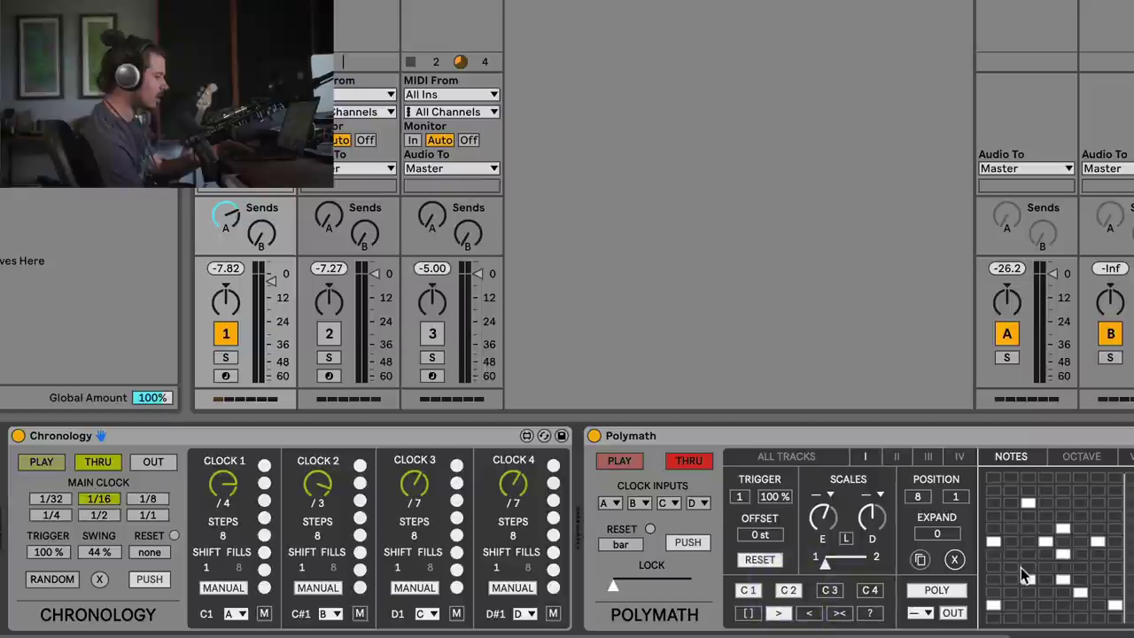
{"action": "key", "text": "space"}
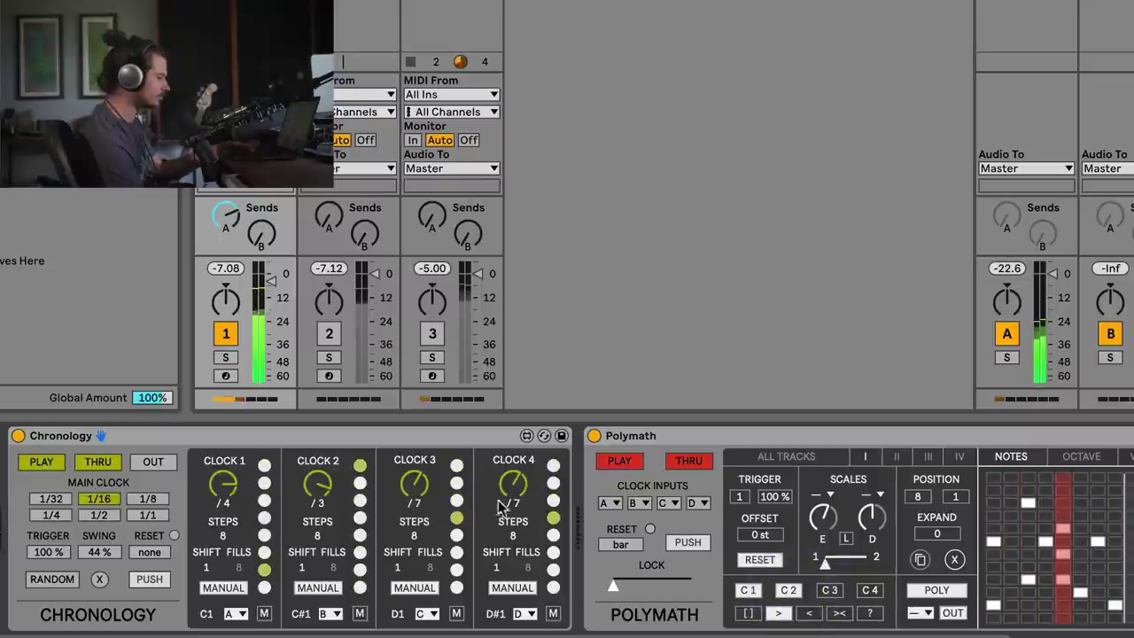
{"action": "left_click_drag", "start_coordinate": [414, 497], "coordinate": [415, 479]}
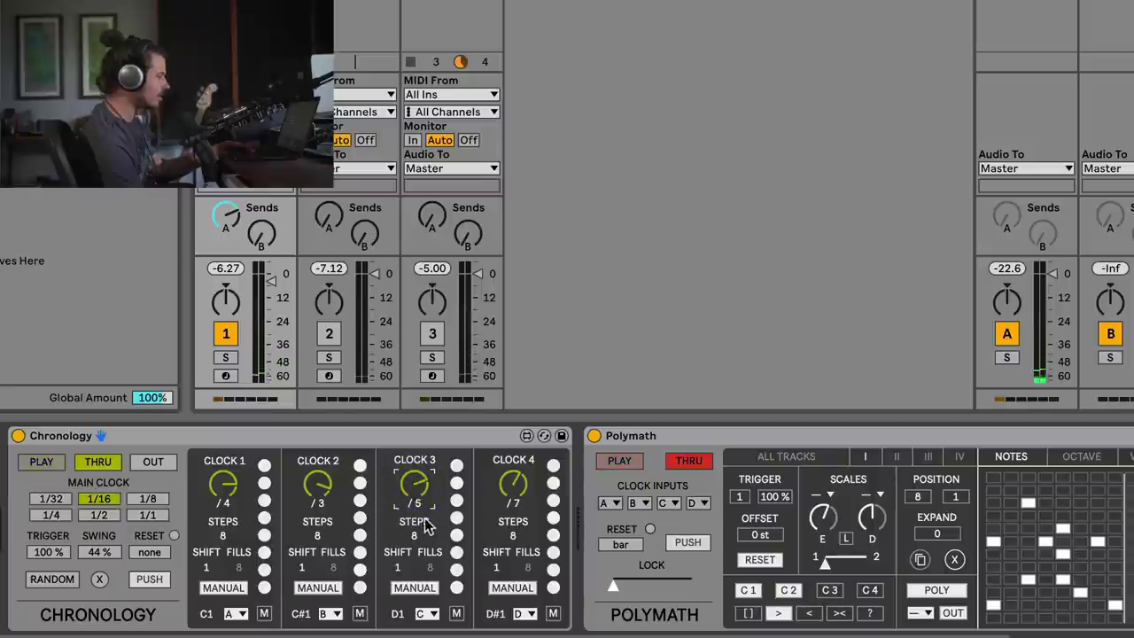
- Try clock C 3 as an additional driver of Polymath's track I during playback, and remove it again
{"action": "left_click", "coordinate": [831, 593]}
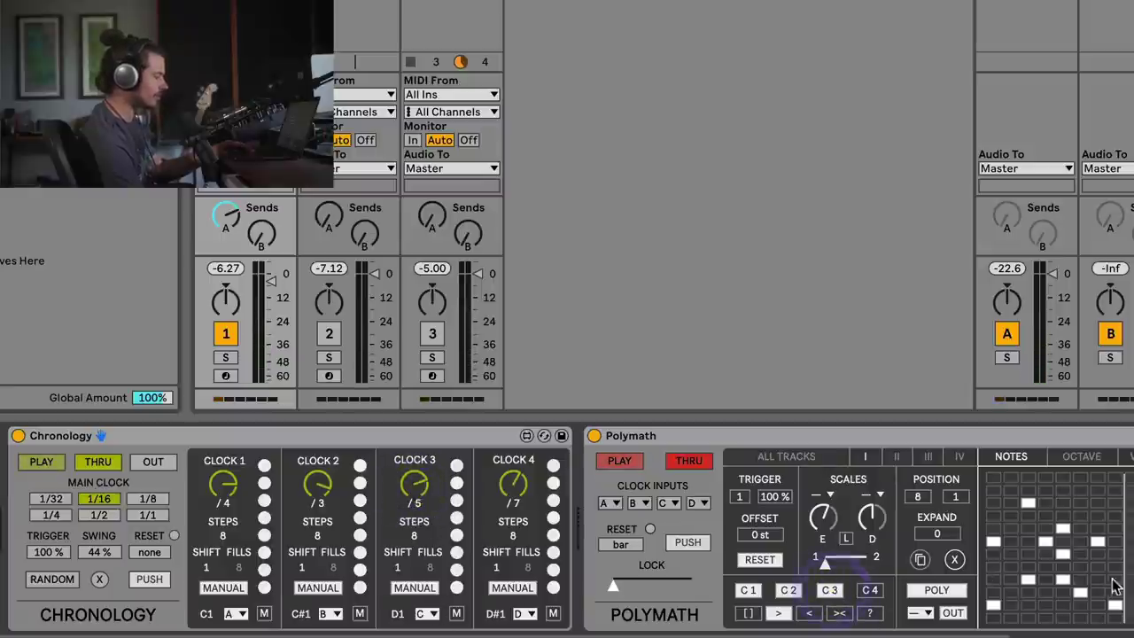
{"action": "key", "text": "space"}
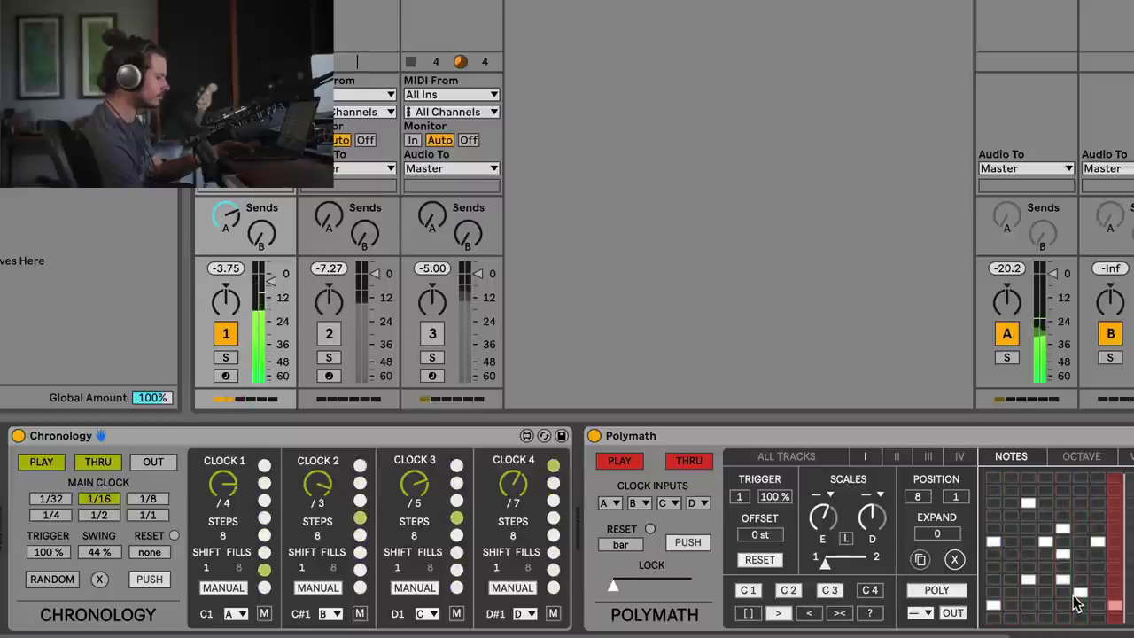
{"action": "key", "text": "space"}
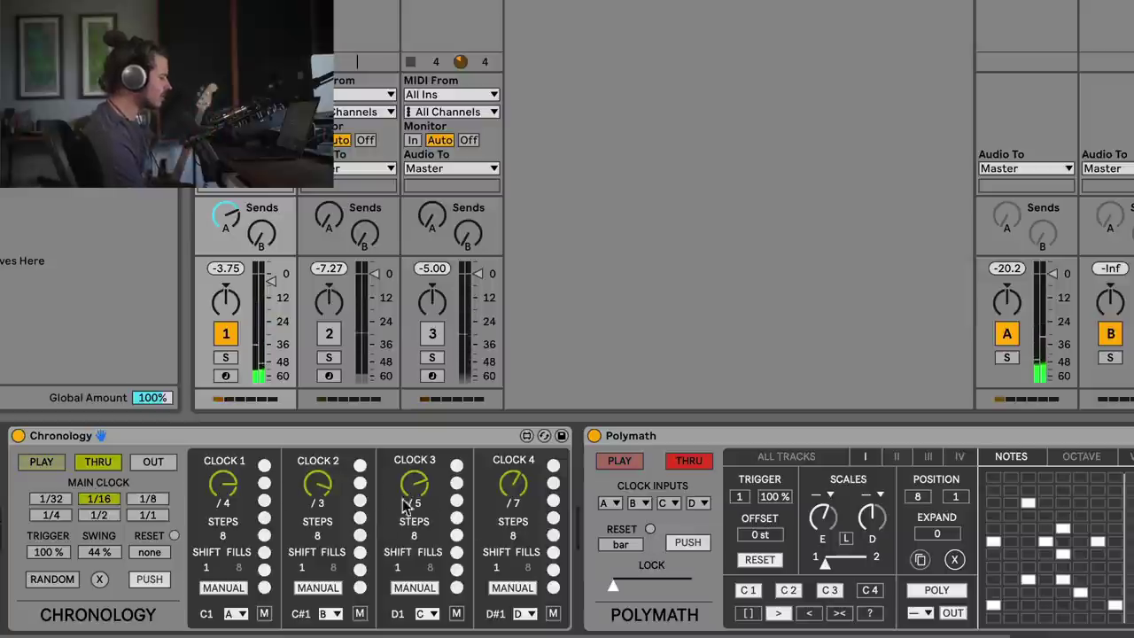
{"action": "left_click", "coordinate": [829, 589]}
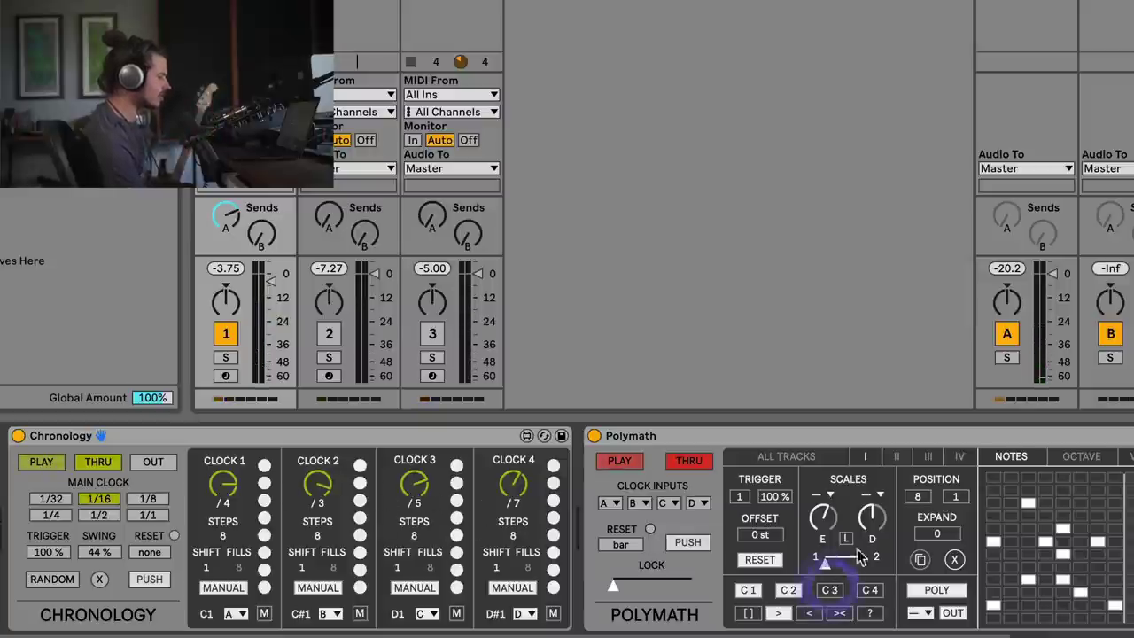
- Show Polymath's track II and switch the audible mixer channel from track 1 to track 2, keeping the Wavetable track selected
{"action": "left_click", "coordinate": [896, 456]}
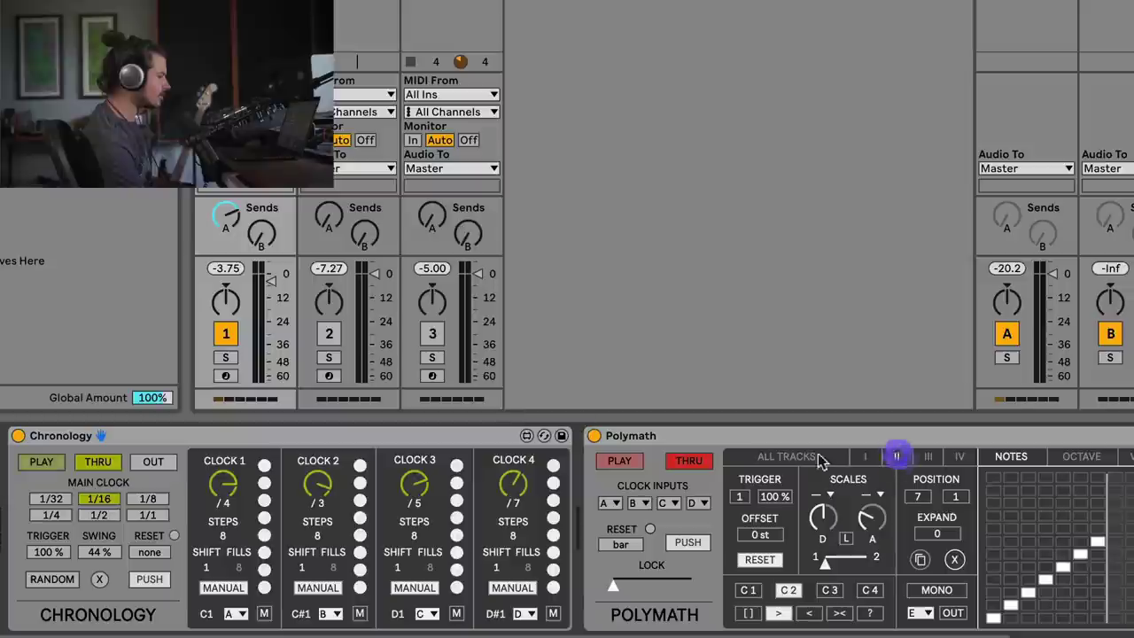
{"action": "left_click", "coordinate": [329, 333]}
{"action": "left_click", "coordinate": [225, 333]}
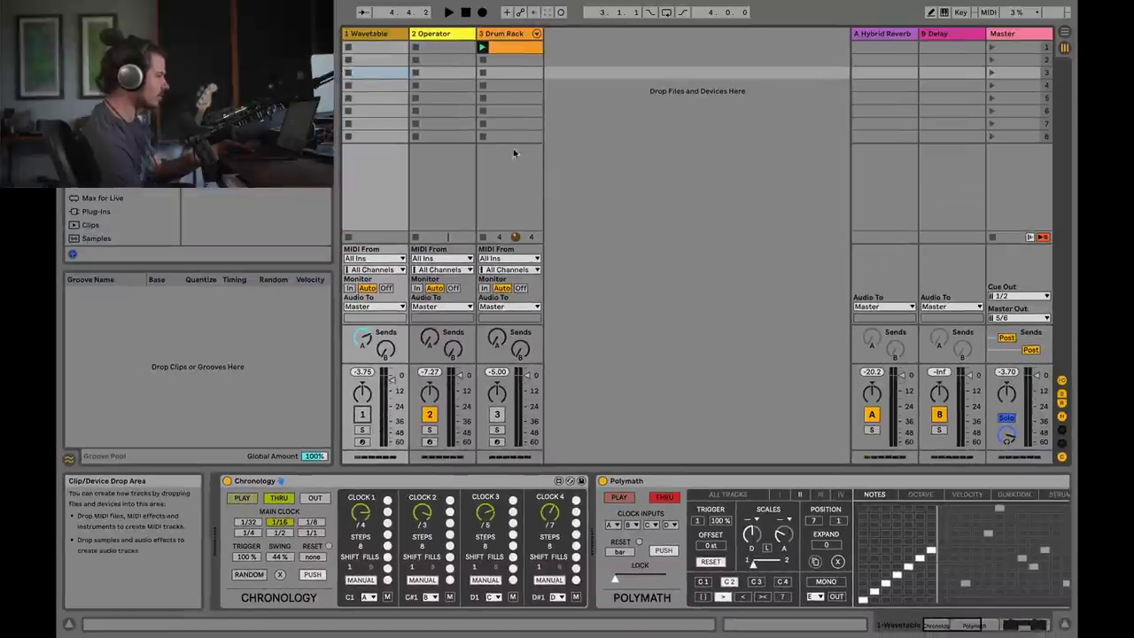
{"action": "left_click", "coordinate": [431, 34]}
{"action": "left_click", "coordinate": [389, 35]}
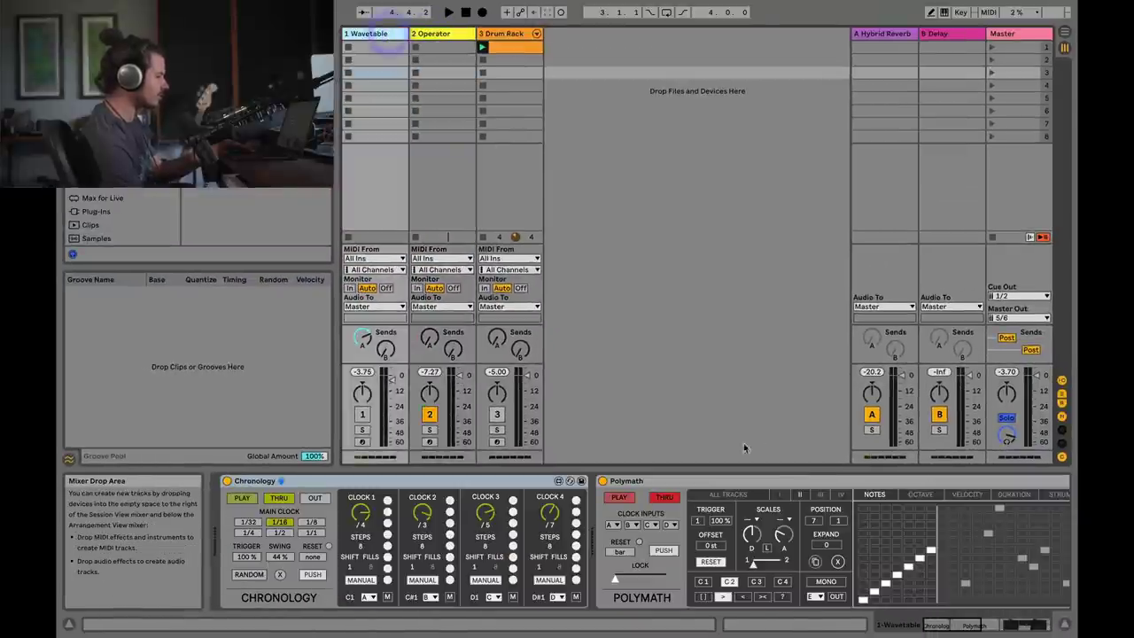
- Audition Polymath's track II driven by clock C 2, and try clock C 4 on it as well
{"action": "key", "text": "space"}
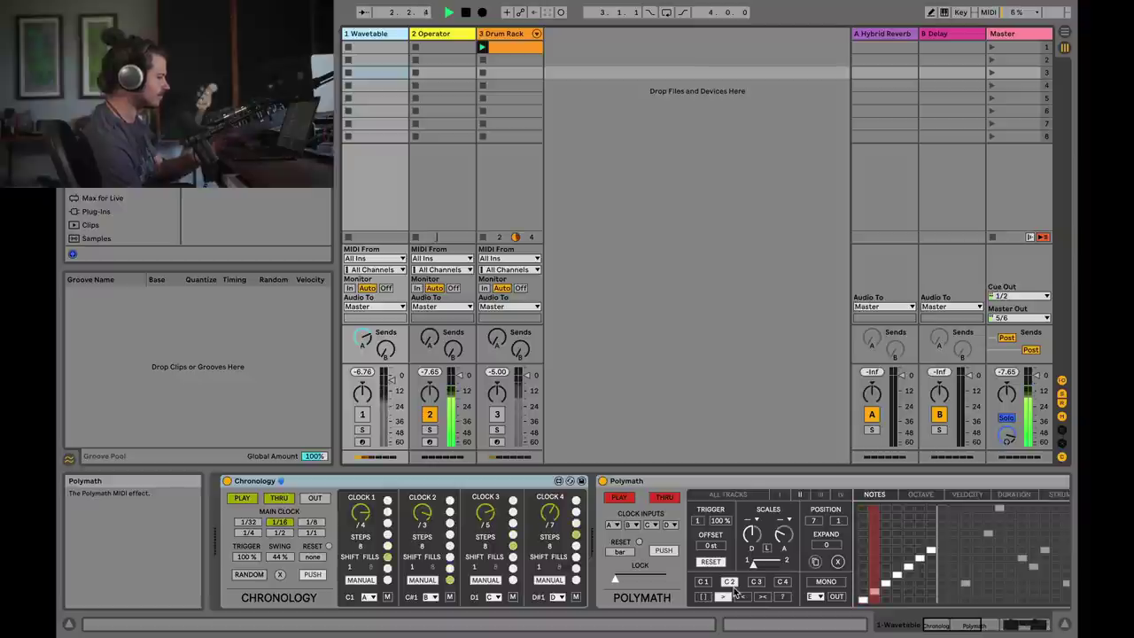
{"action": "key", "text": "space"}
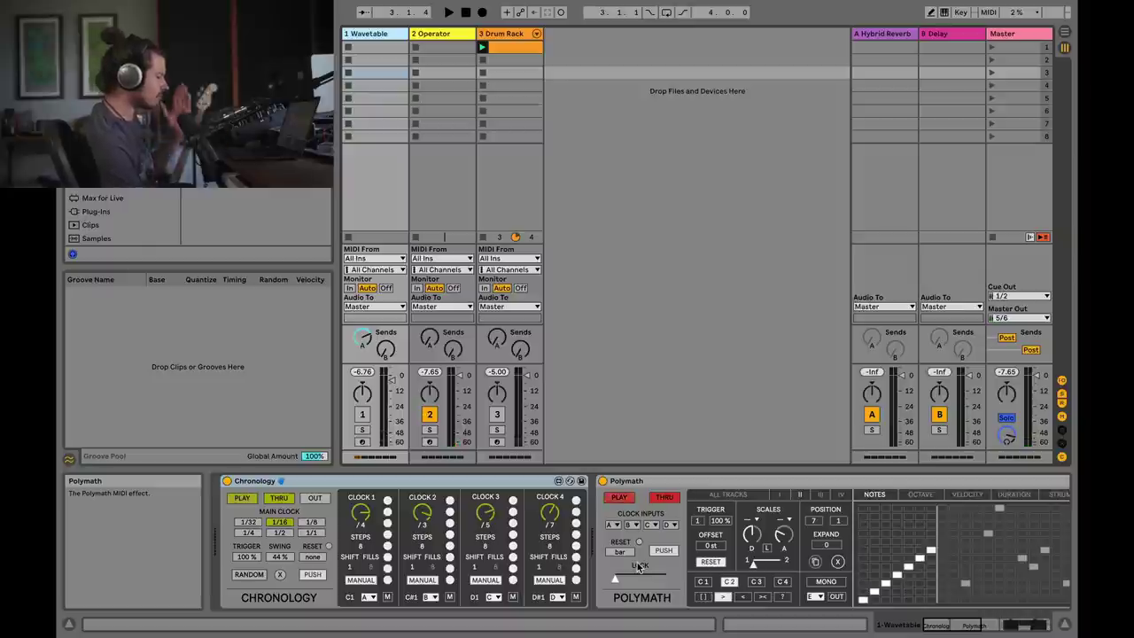
{"action": "key", "text": "space"}
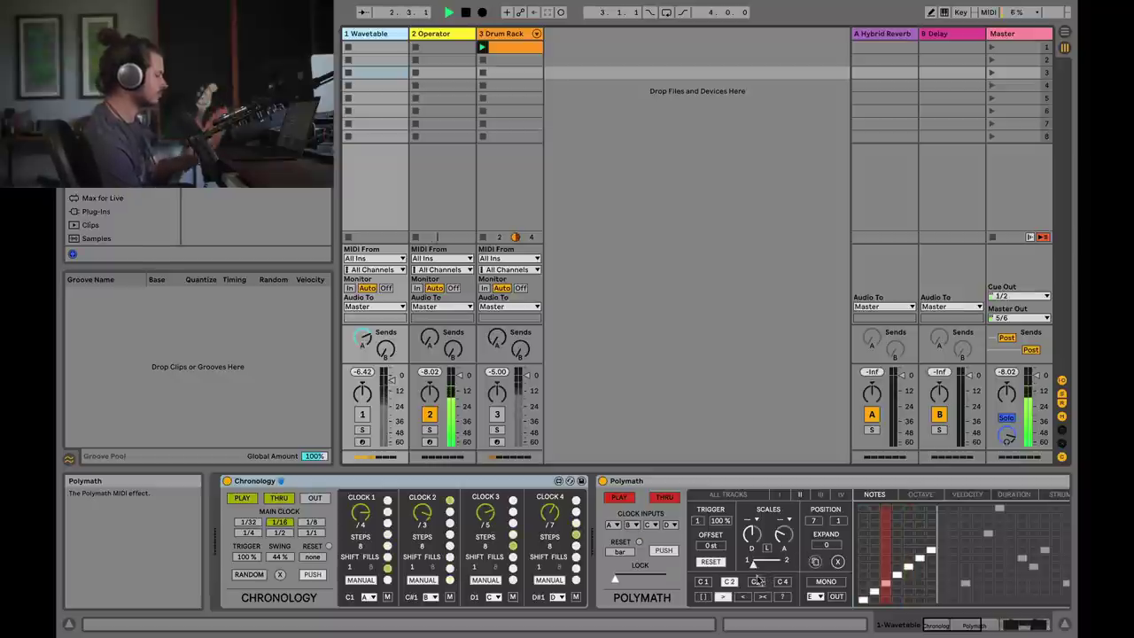
{"action": "key", "text": "space"}
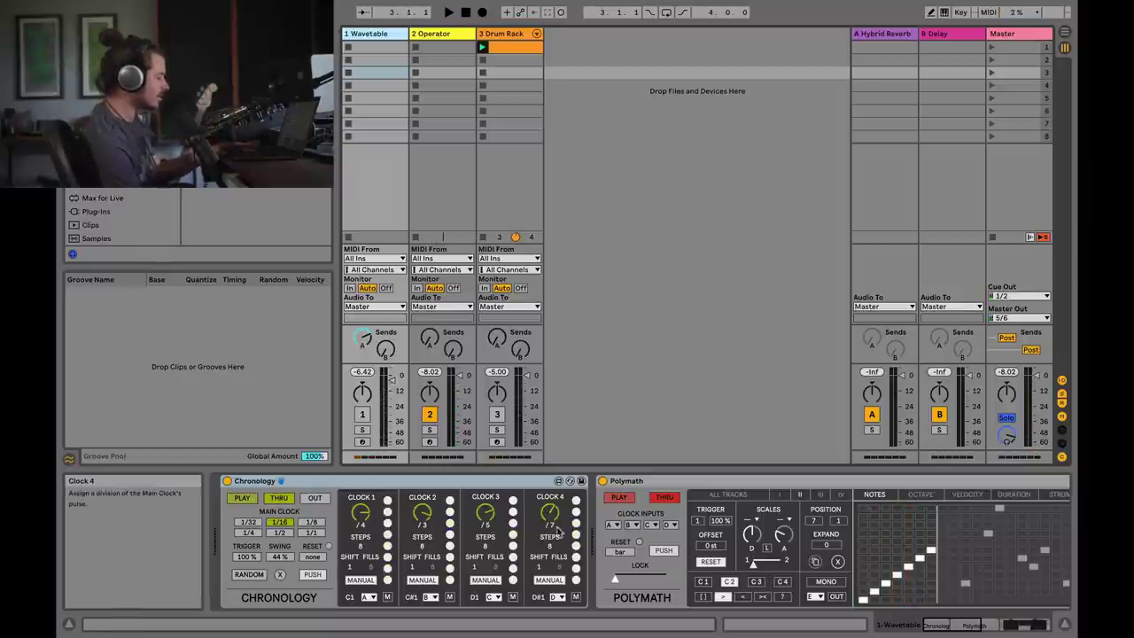
{"action": "left_click", "coordinate": [782, 581]}
{"action": "key", "text": "space"}
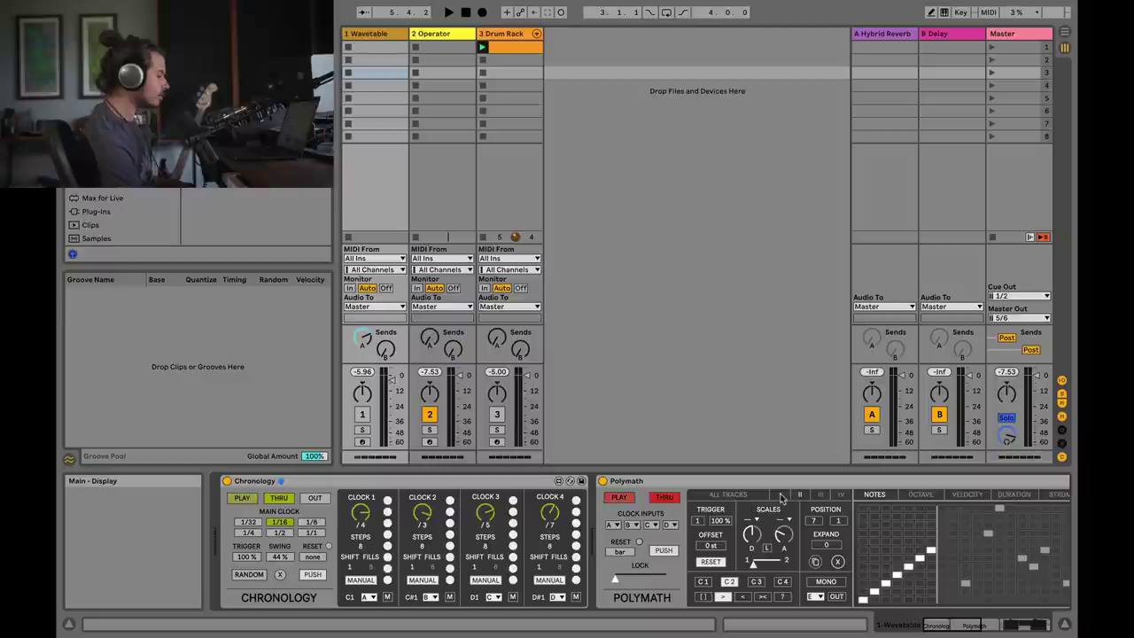
- Randomize Chronology's clock patterns and play them with mixer tracks 1 and 3 reactivated
{"action": "left_click", "coordinate": [362, 414]}
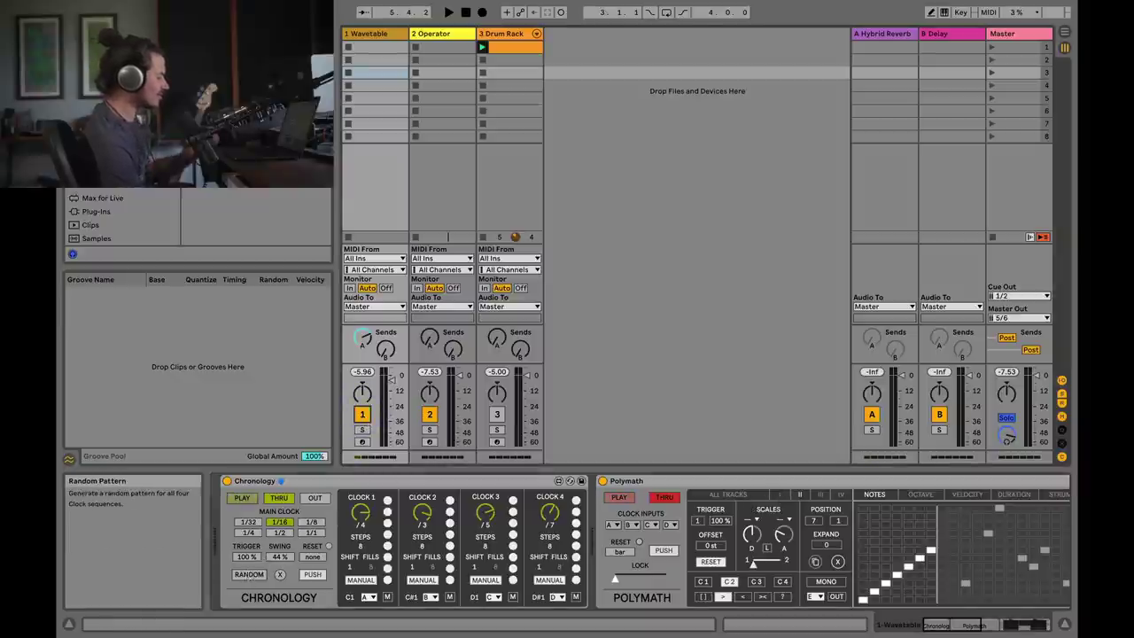
{"action": "left_click", "coordinate": [249, 575]}
{"action": "key", "text": "space"}
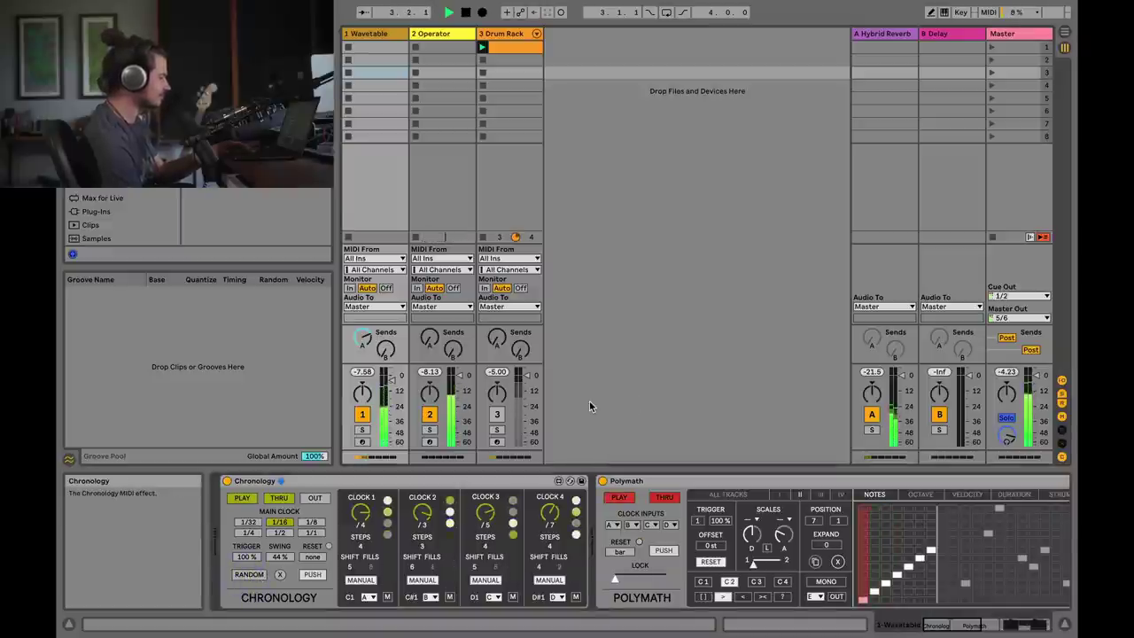
{"action": "left_click", "coordinate": [497, 414]}
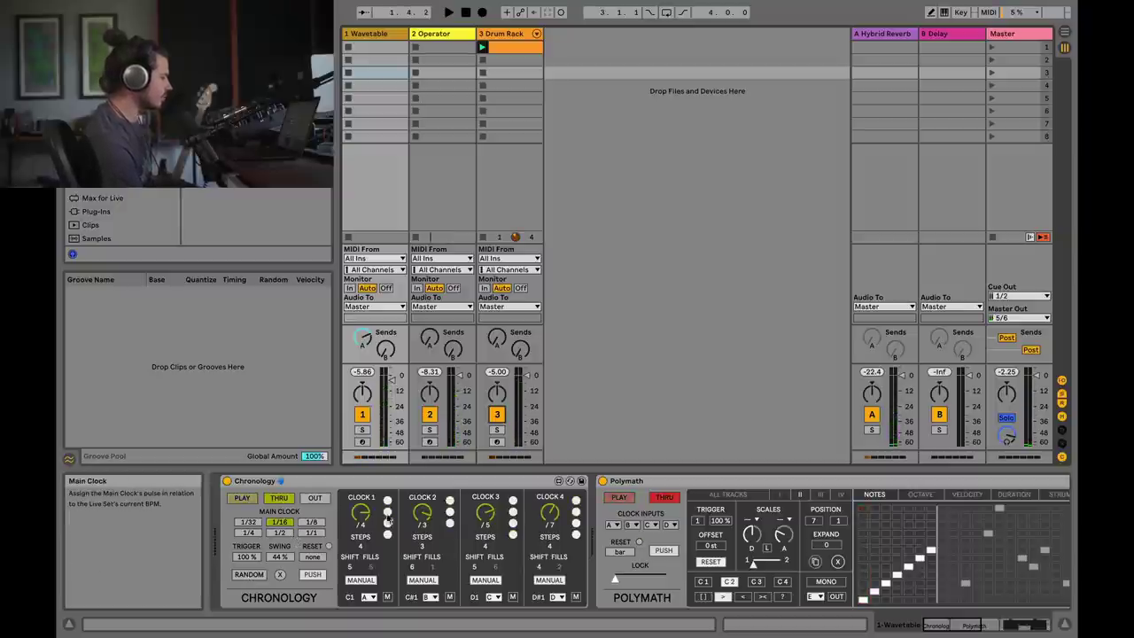
- Solo mixer track 1 and play the note pattern of Polymath's track I
{"action": "left_click_drag", "start_coordinate": [939, 625], "coordinate": [973, 624]}
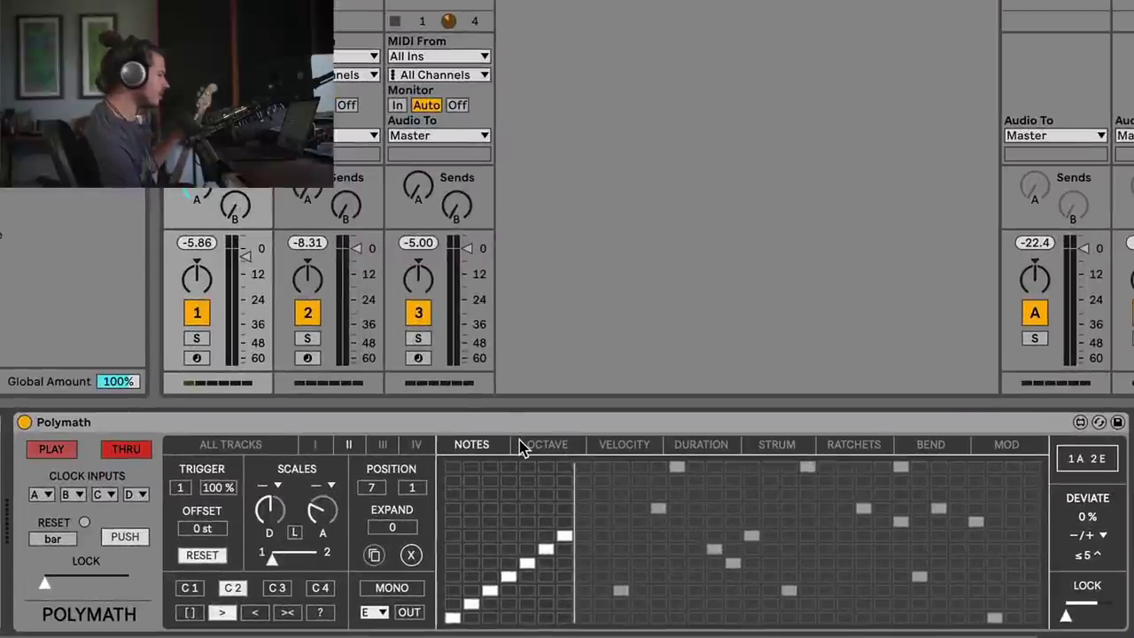
{"action": "left_click", "coordinate": [197, 339]}
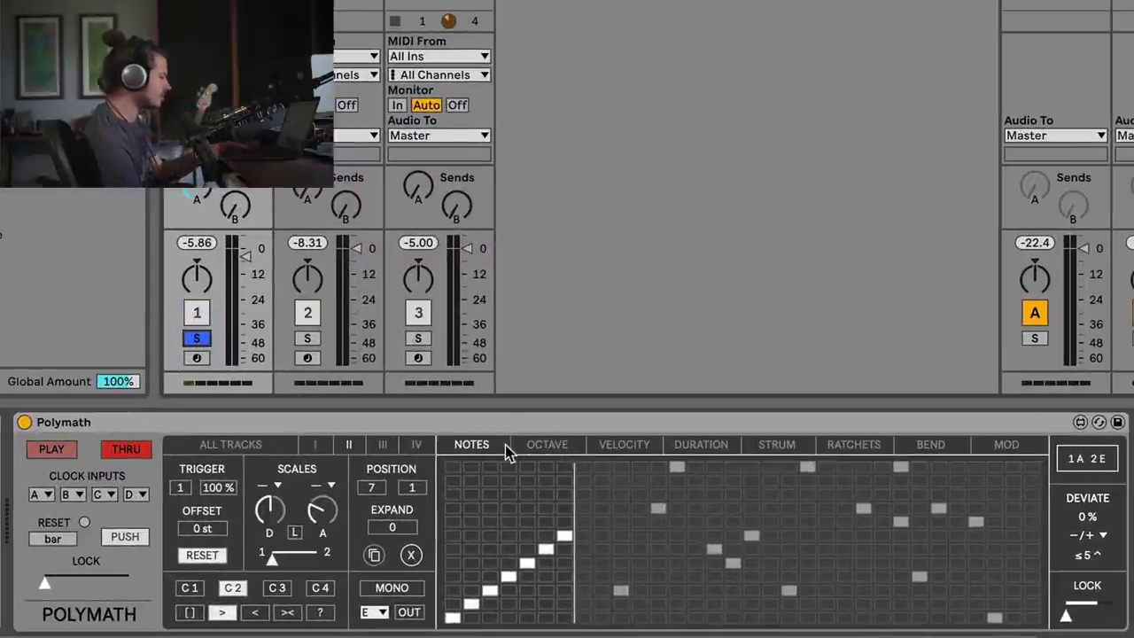
{"action": "left_click", "coordinate": [470, 446]}
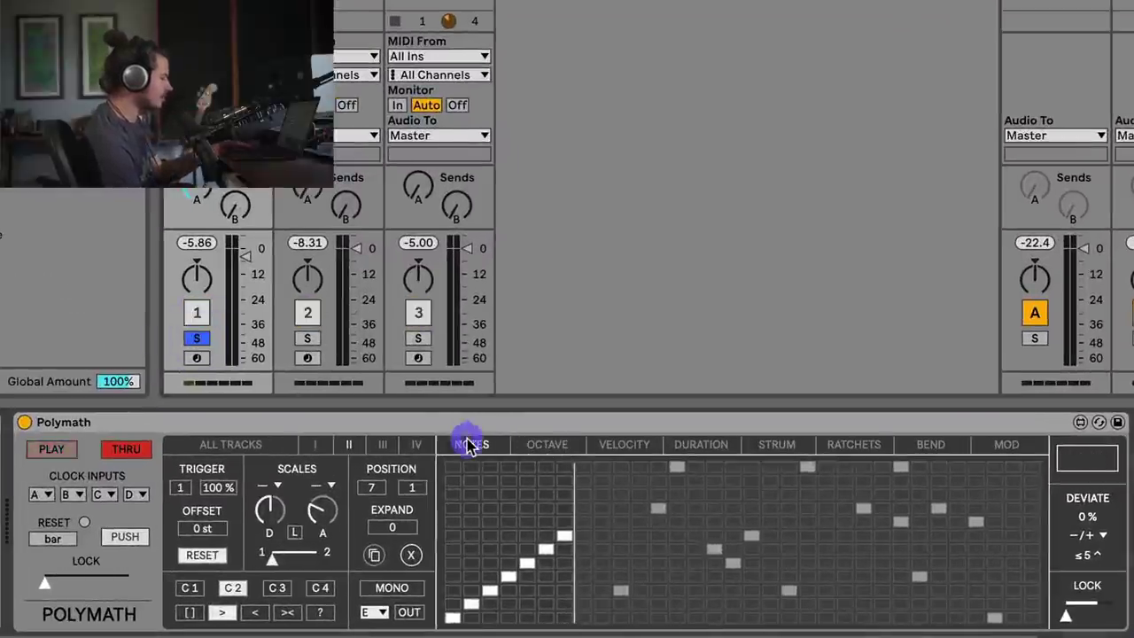
{"action": "left_click", "coordinate": [315, 445]}
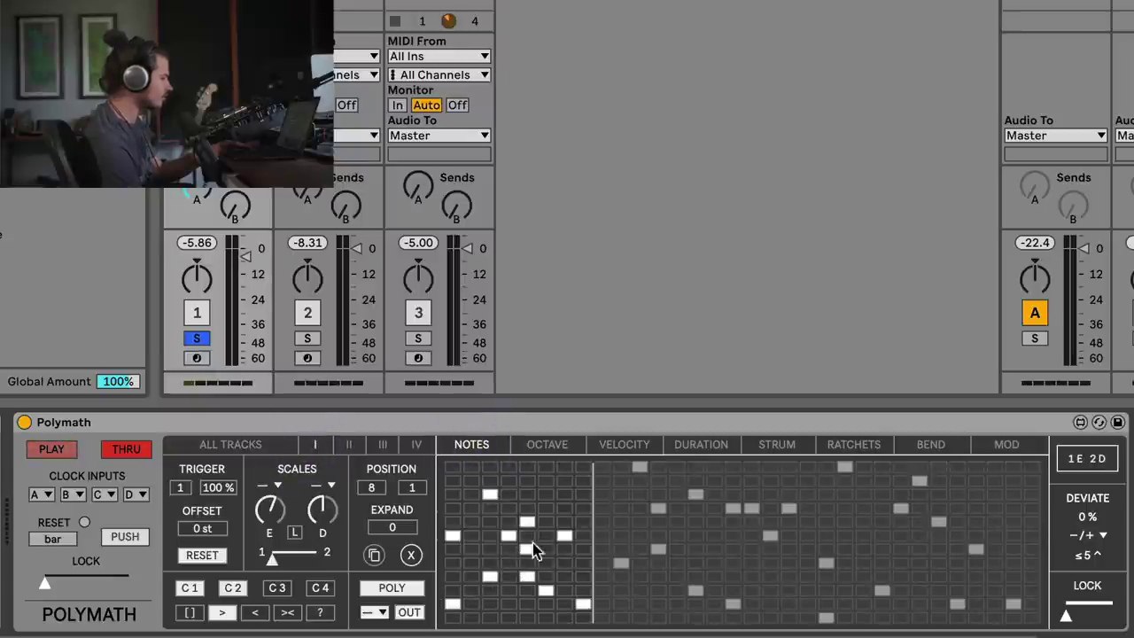
{"action": "key", "text": "space"}
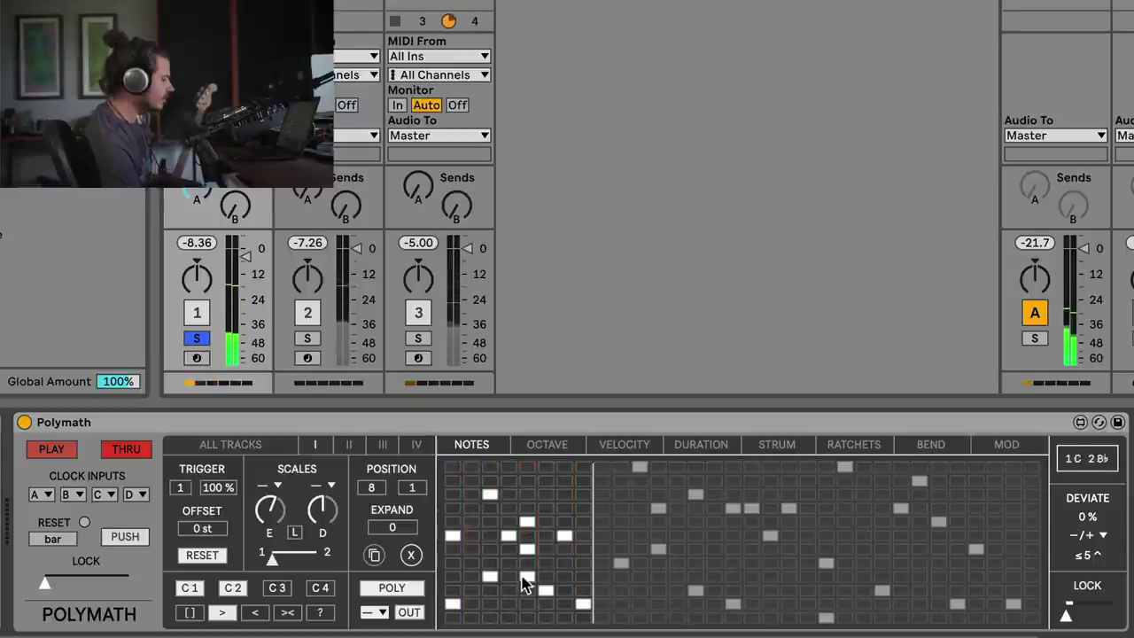
{"action": "left_click", "coordinate": [527, 548]}
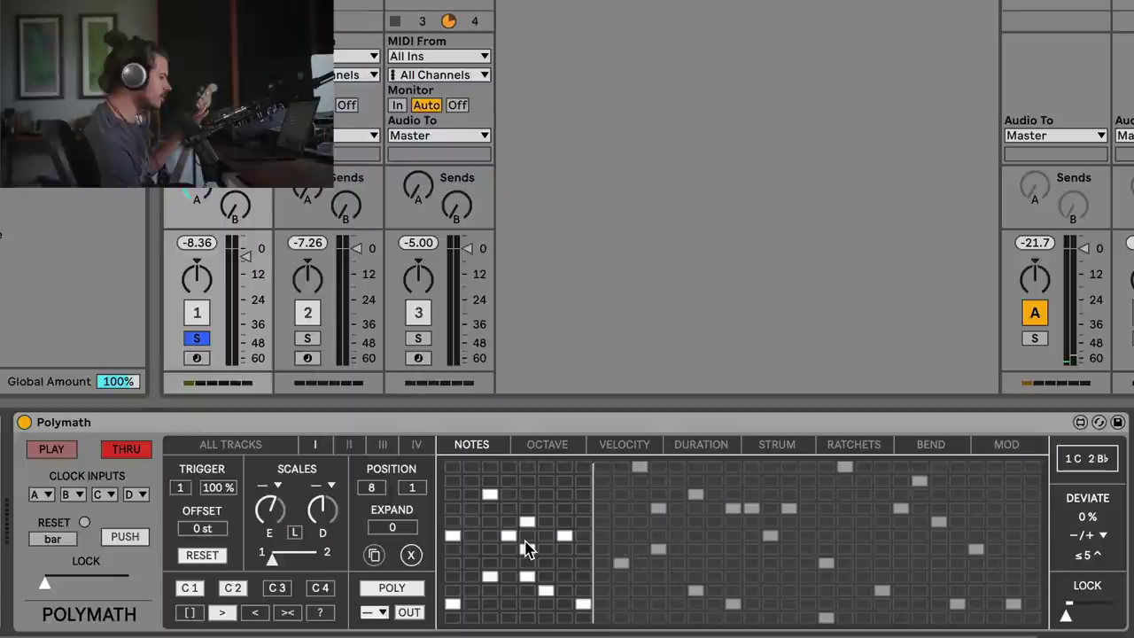
- Examine the Octave, Velocity, Duration, Strum, Ratchets and Bend lanes of Polymath's track I
{"action": "left_click", "coordinate": [525, 449]}
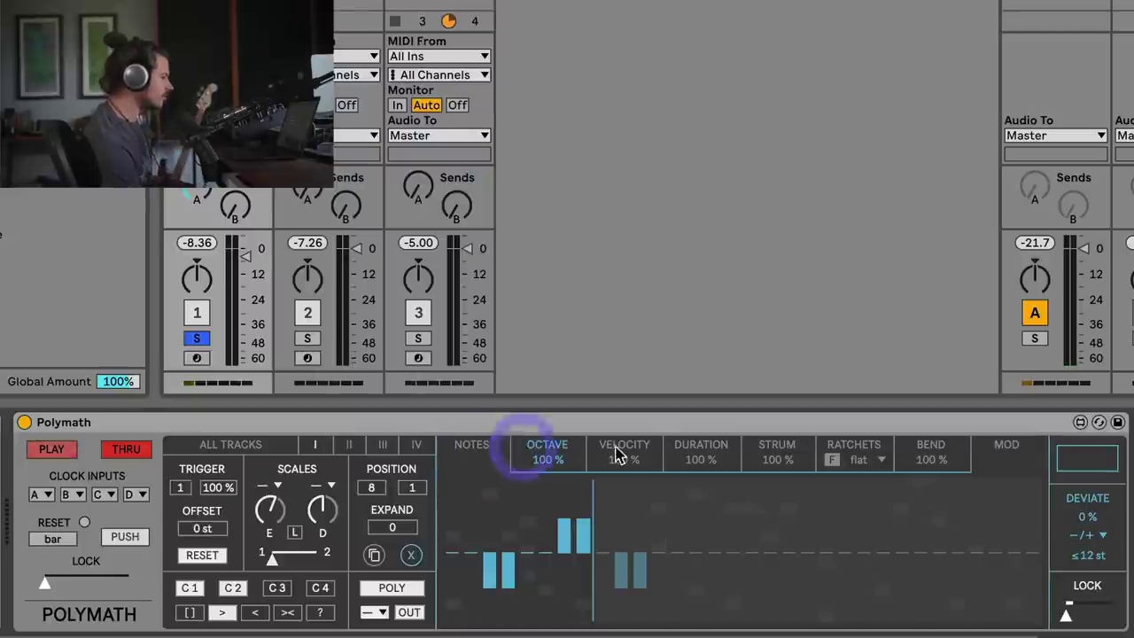
{"action": "left_click", "coordinate": [623, 449]}
{"action": "left_click", "coordinate": [698, 447]}
{"action": "left_click", "coordinate": [775, 447]}
{"action": "left_click", "coordinate": [851, 448]}
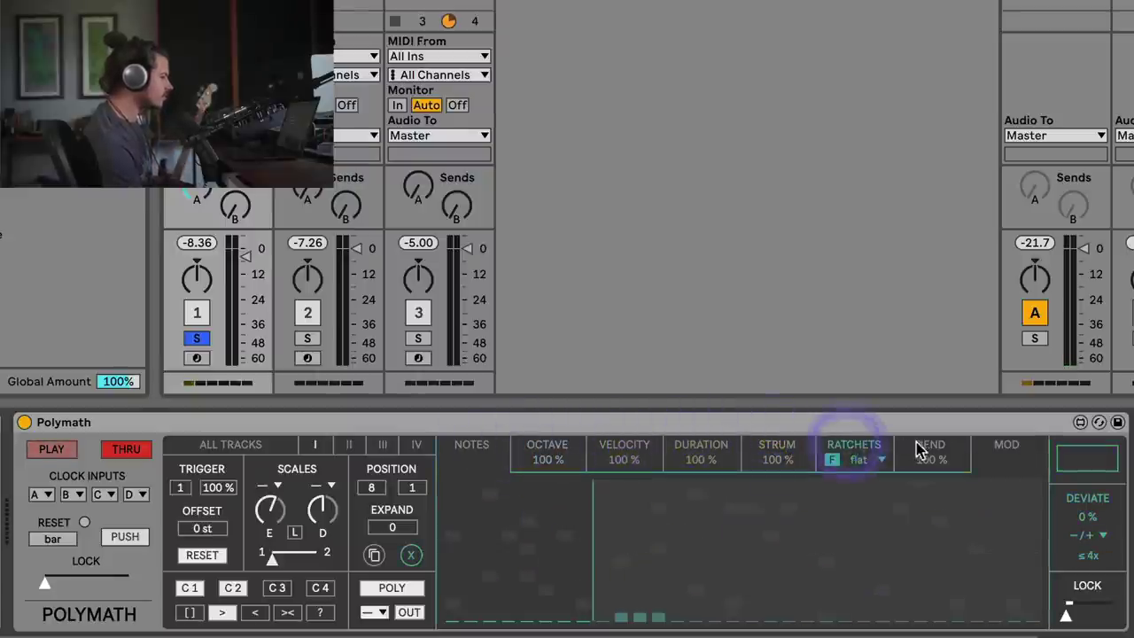
{"action": "left_click", "coordinate": [924, 448]}
{"action": "left_click", "coordinate": [855, 450]}
{"action": "left_click", "coordinate": [771, 447]}
{"action": "left_click", "coordinate": [698, 447]}
{"action": "left_click", "coordinate": [626, 447]}
{"action": "left_click", "coordinate": [532, 447]}
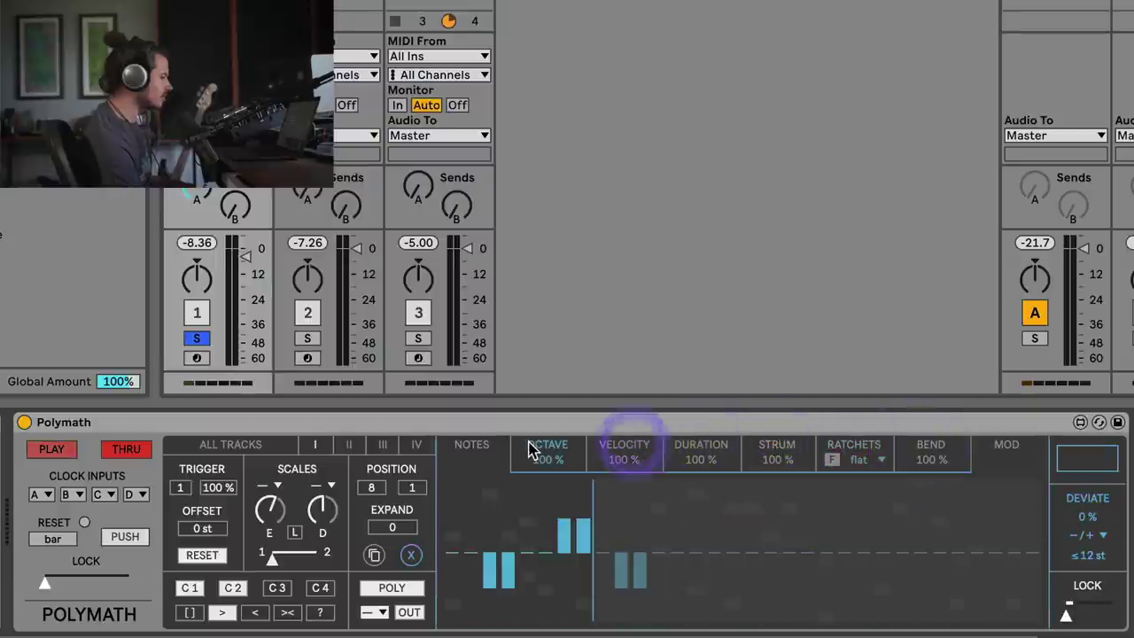
- Try an upward strum on the fifth step of track I and reset it to NONE
{"action": "left_click", "coordinate": [777, 448]}
{"action": "left_click", "coordinate": [526, 500]}
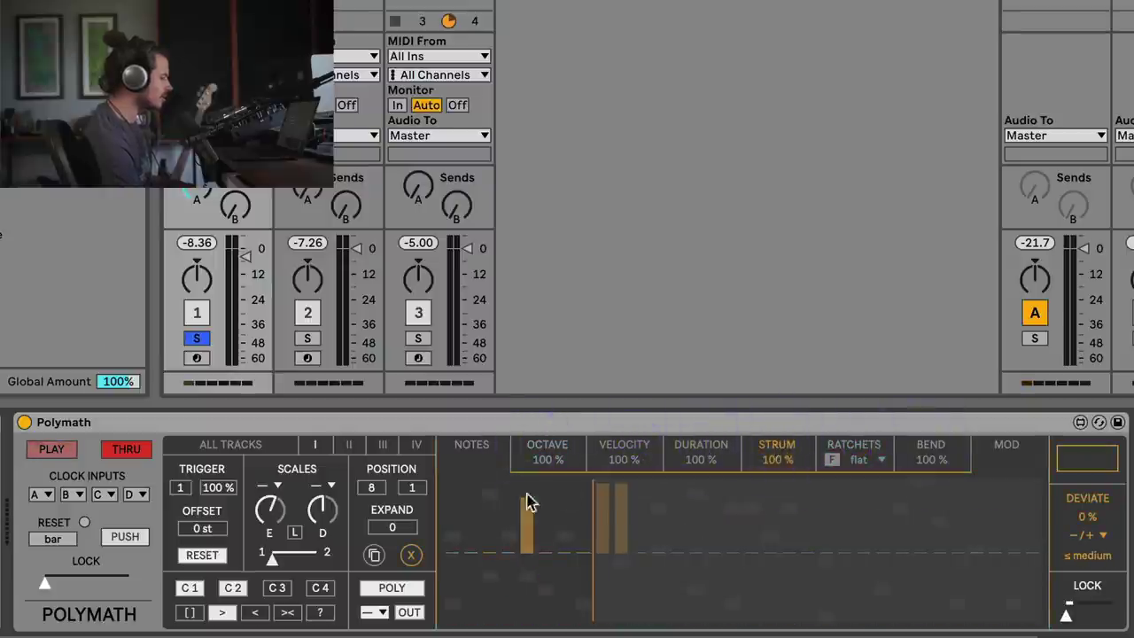
{"action": "left_click", "coordinate": [528, 553]}
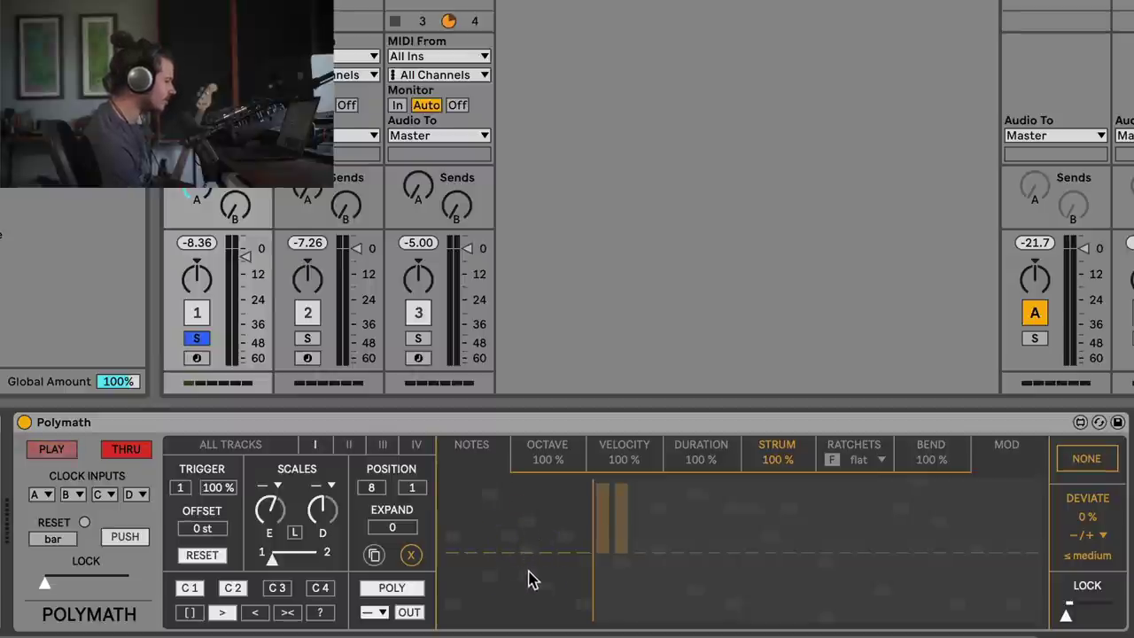
{"action": "left_click_drag", "start_coordinate": [529, 544], "coordinate": [530, 516]}
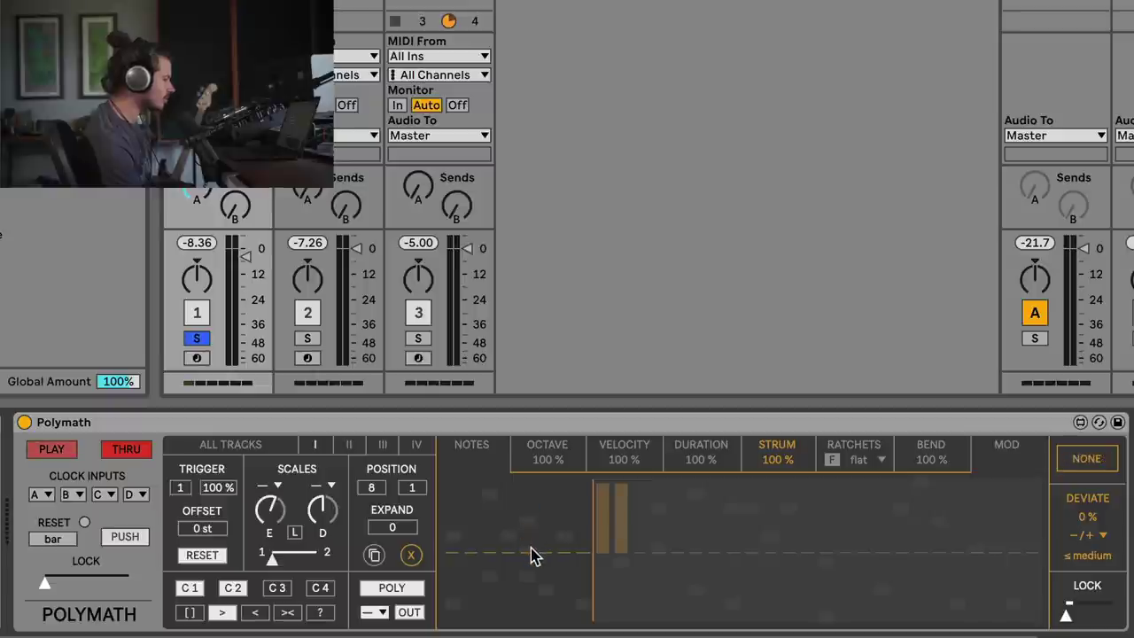
{"action": "left_click", "coordinate": [531, 548]}
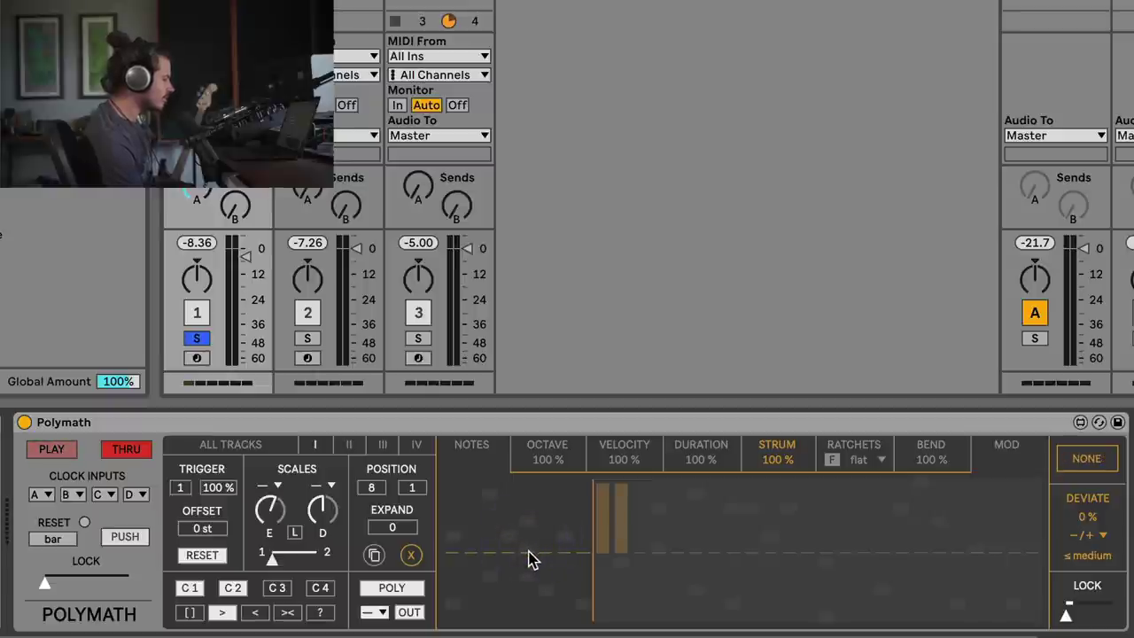
- Try upward strum speeds from slowest to fastest on track I's fifth step, and set it to a downward SLOWEST strum
{"action": "left_click", "coordinate": [530, 544]}
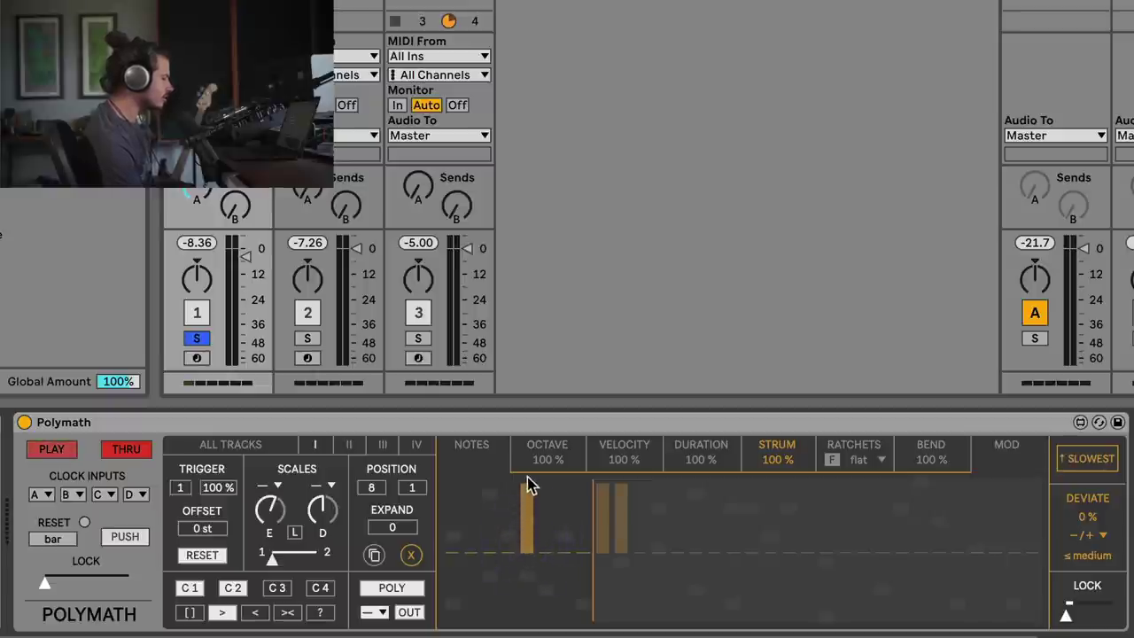
{"action": "left_click_drag", "start_coordinate": [527, 479], "coordinate": [530, 509]}
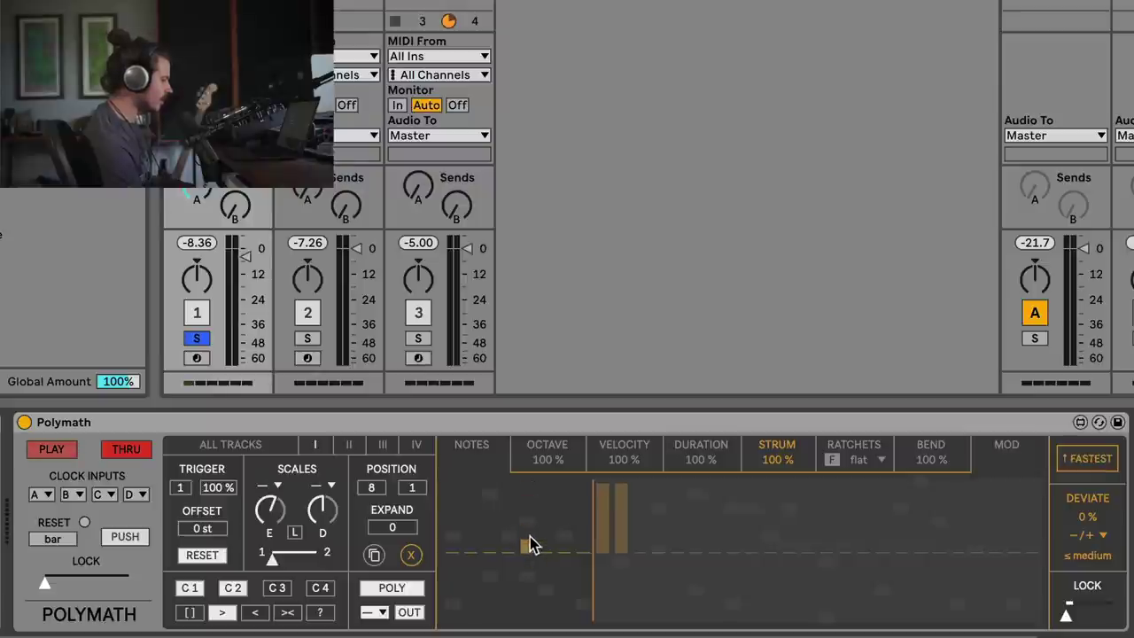
{"action": "left_click_drag", "start_coordinate": [530, 544], "coordinate": [582, 567]}
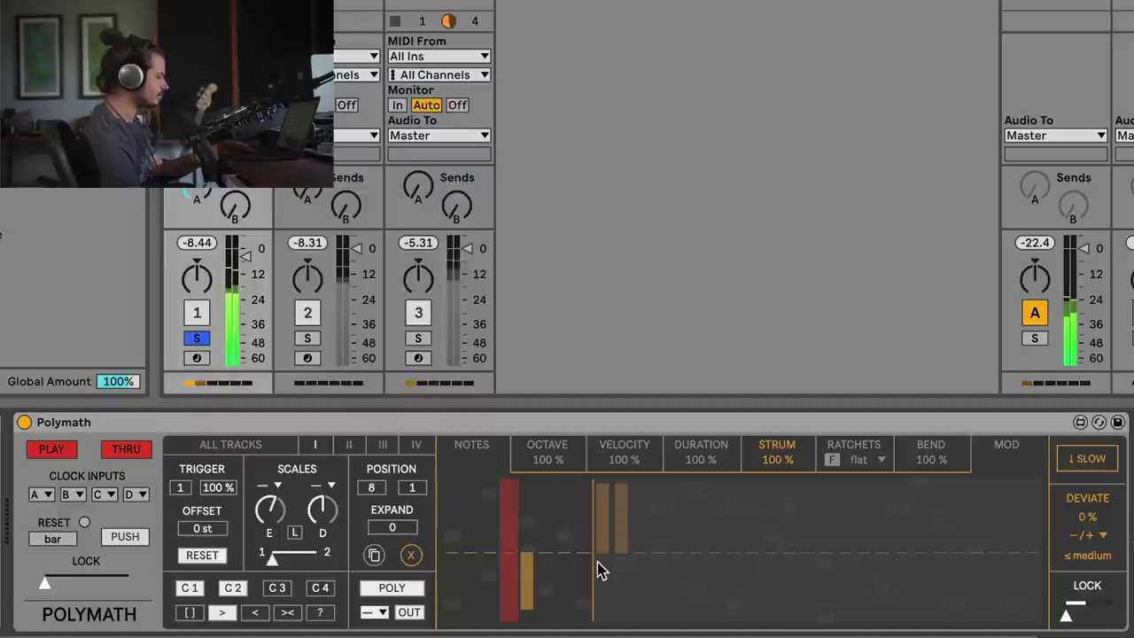
{"action": "left_click_drag", "start_coordinate": [538, 601], "coordinate": [531, 623]}
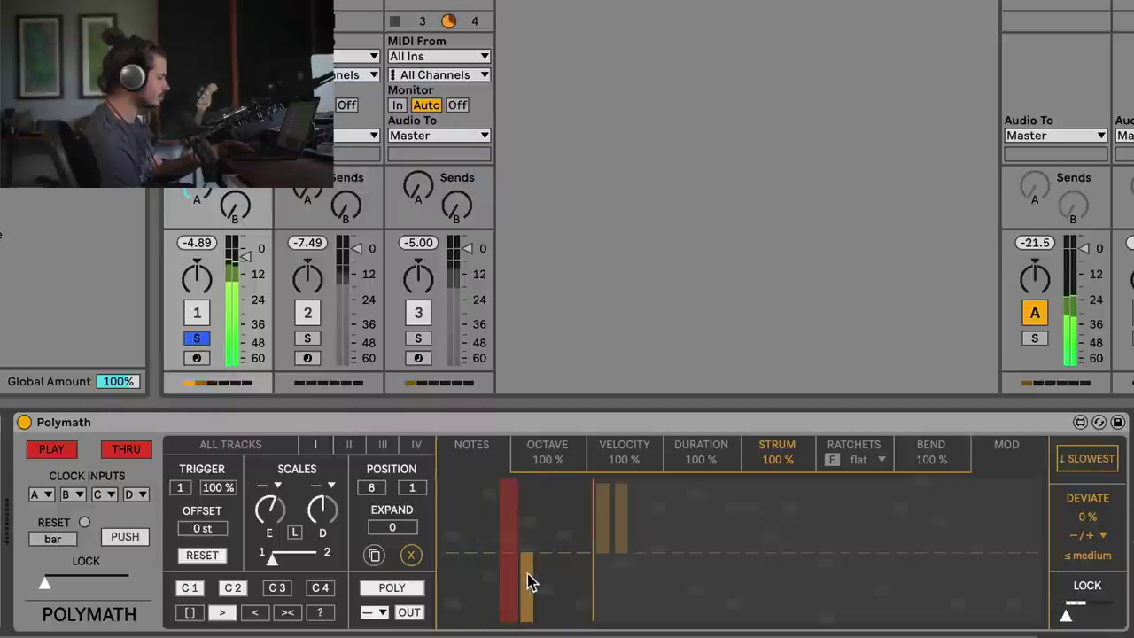
- Change the strum on the fifth step of track I to an upward MEDIUM strum
{"action": "left_click", "coordinate": [528, 579]}
{"action": "left_click", "coordinate": [528, 516]}
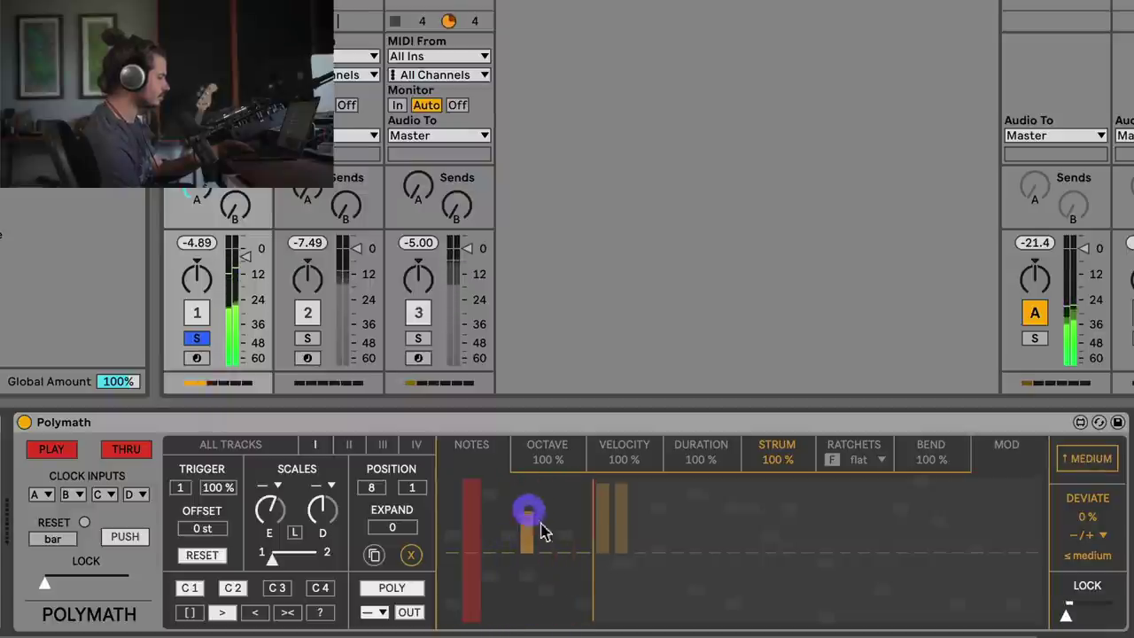
- Stack two more notes on the first step of track I and give that step an upward FAST strum
{"action": "left_click", "coordinate": [473, 446]}
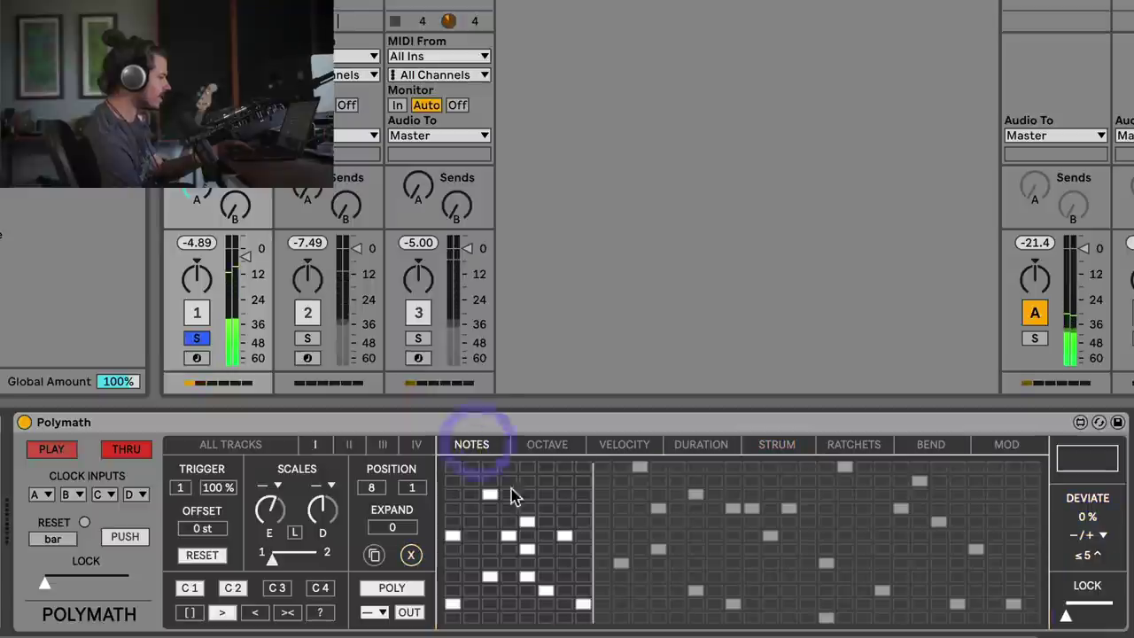
{"action": "left_click", "coordinate": [452, 577]}
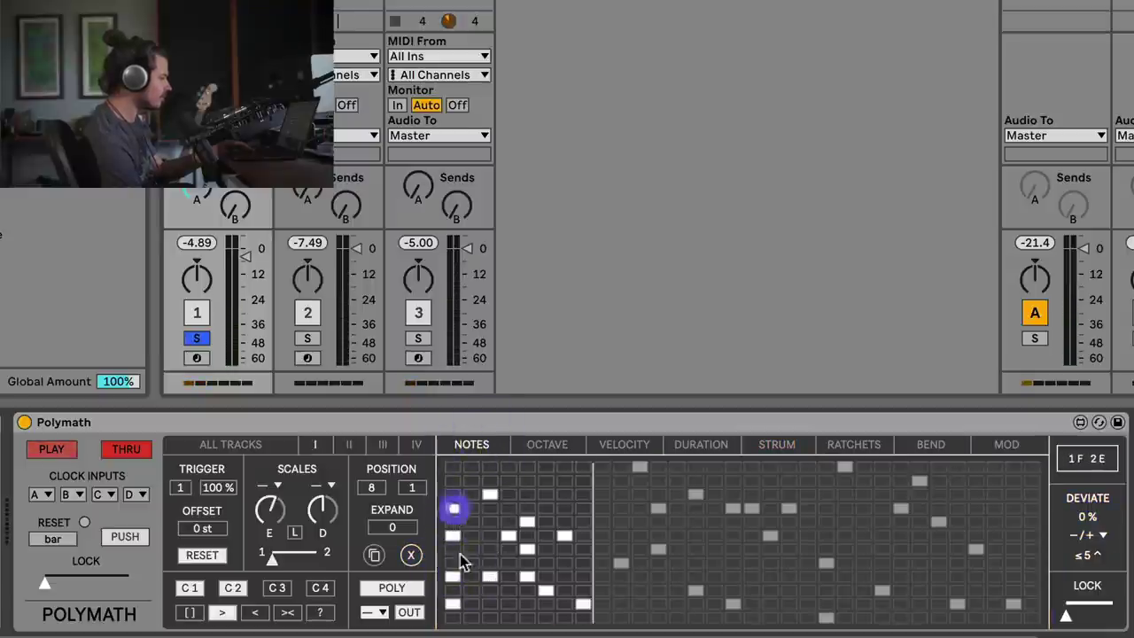
{"action": "left_click", "coordinate": [774, 448]}
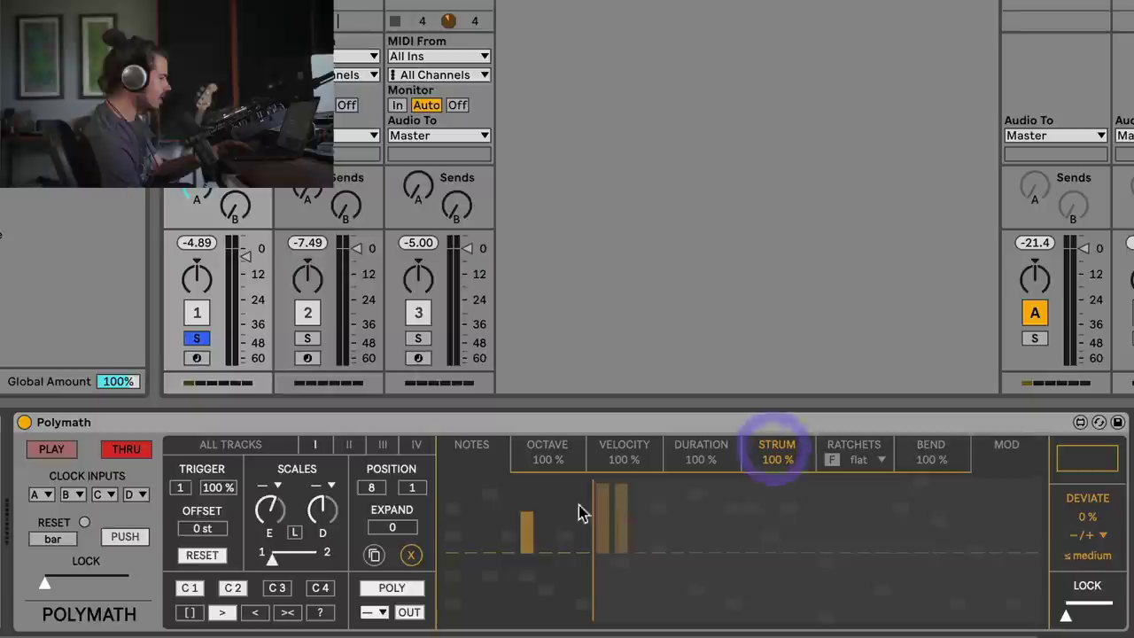
{"action": "left_click", "coordinate": [452, 524]}
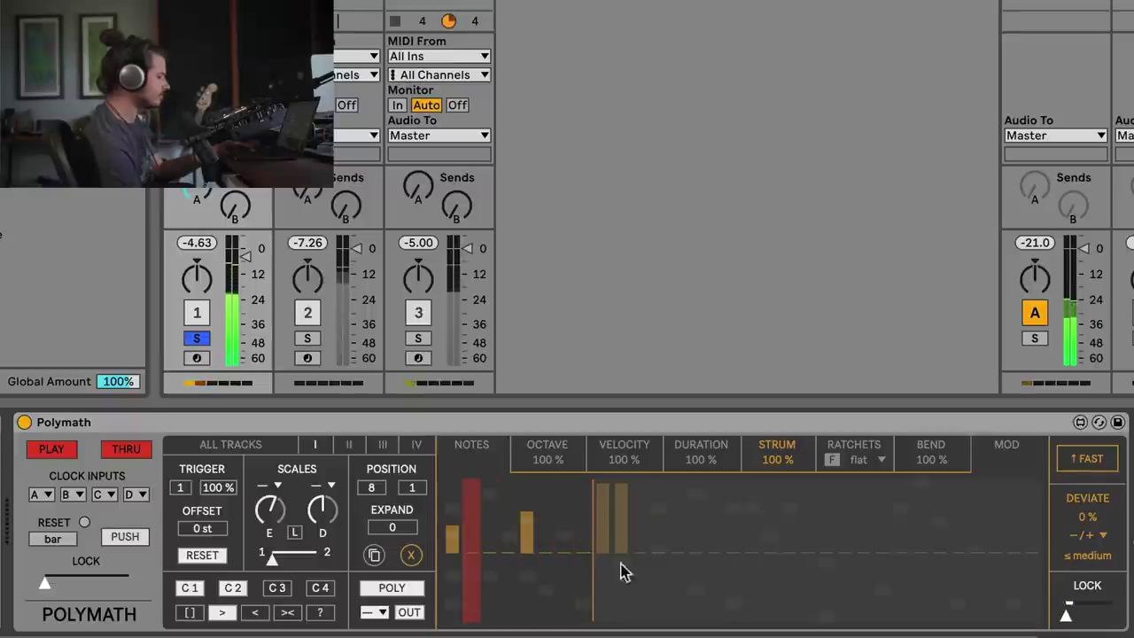
- Clear track I's octave shifts and redraw them upward on steps one and four and downward on steps two and five
{"action": "left_click", "coordinate": [543, 452]}
{"action": "left_click", "coordinate": [629, 452]}
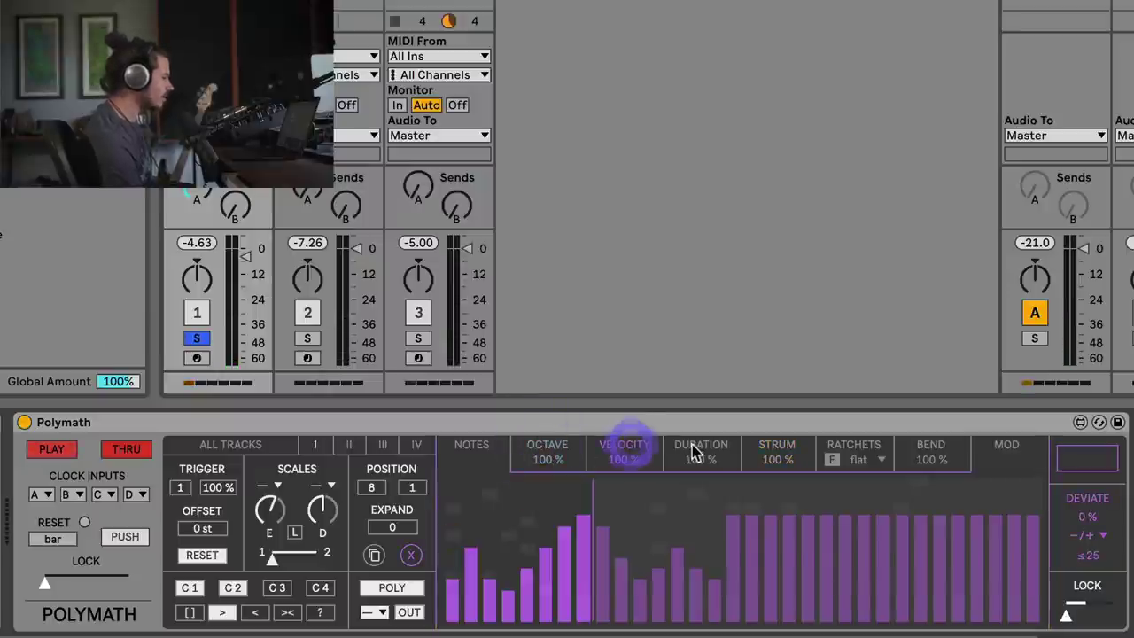
{"action": "left_click", "coordinate": [696, 452]}
{"action": "left_click", "coordinate": [553, 452]}
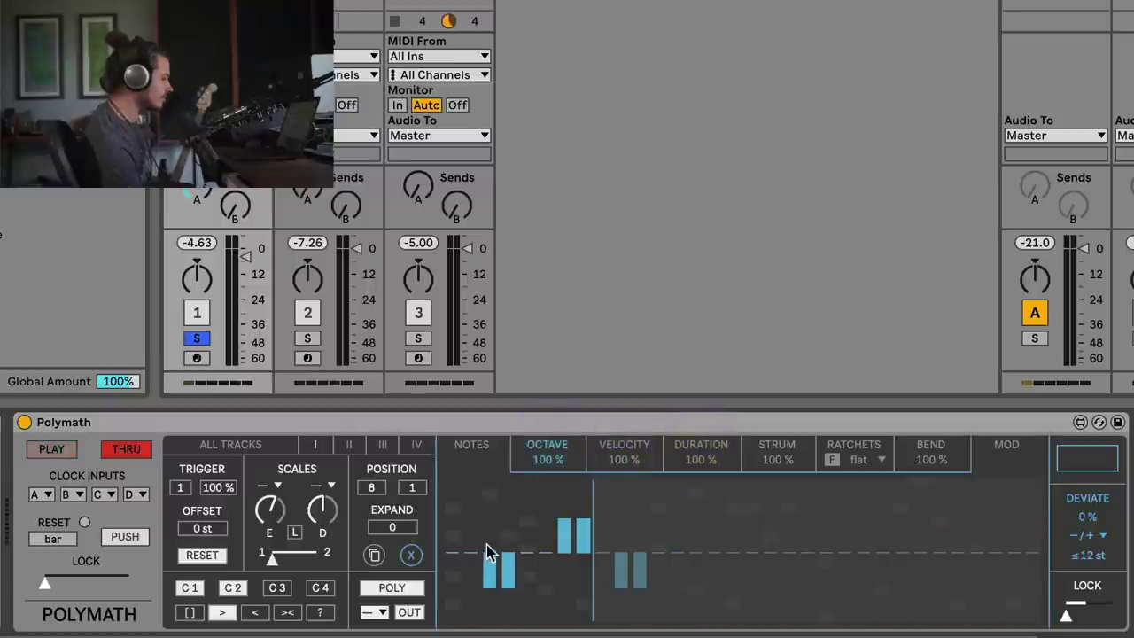
{"action": "left_click_drag", "start_coordinate": [490, 550], "coordinate": [572, 553]}
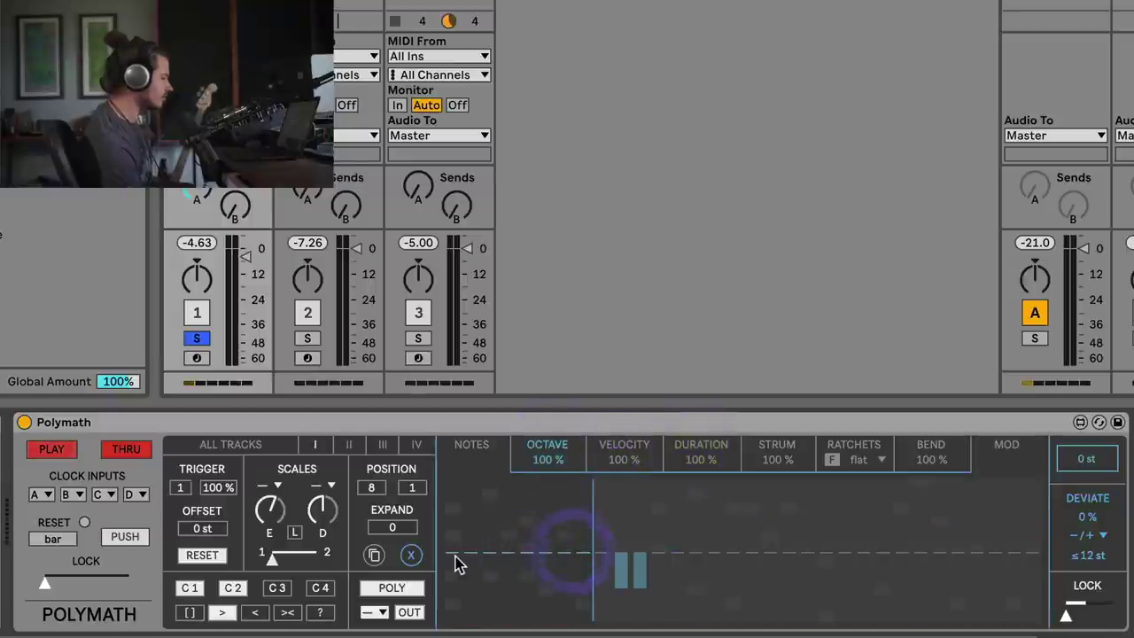
{"action": "mouse_move", "coordinate": [476, 560]}
{"action": "left_mouse_down"}
{"action": "mouse_move", "coordinate": [497, 518]}
{"action": "mouse_move", "coordinate": [522, 572]}
{"action": "mouse_move", "coordinate": [549, 542]}
{"action": "left_mouse_up"}
- Redraw the velocities of track I's eight active steps, with the highest values on steps one and six
{"action": "left_click", "coordinate": [624, 454]}
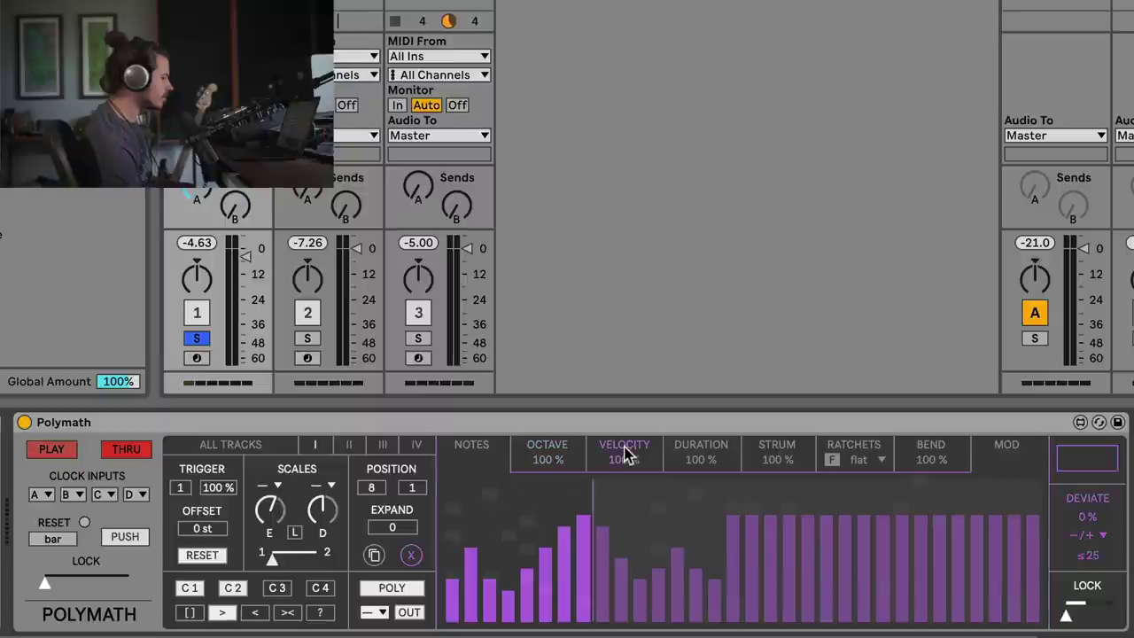
{"action": "mouse_move", "coordinate": [458, 539]}
{"action": "left_mouse_down"}
{"action": "mouse_move", "coordinate": [516, 559]}
{"action": "mouse_move", "coordinate": [573, 517]}
{"action": "mouse_move", "coordinate": [461, 545]}
{"action": "mouse_move", "coordinate": [544, 546]}
{"action": "mouse_move", "coordinate": [490, 520]}
{"action": "mouse_move", "coordinate": [456, 571]}
{"action": "mouse_move", "coordinate": [470, 526]}
{"action": "left_mouse_up"}
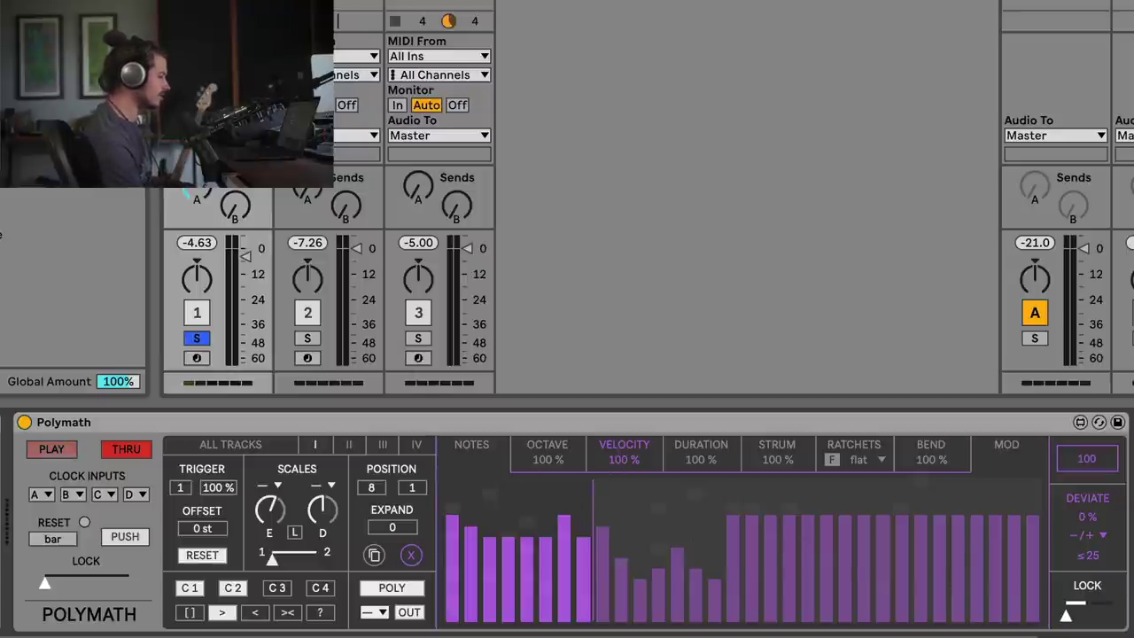
{"action": "scroll", "coordinate": [1019, 602], "scroll_direction": "right", "scroll_amount": 10}
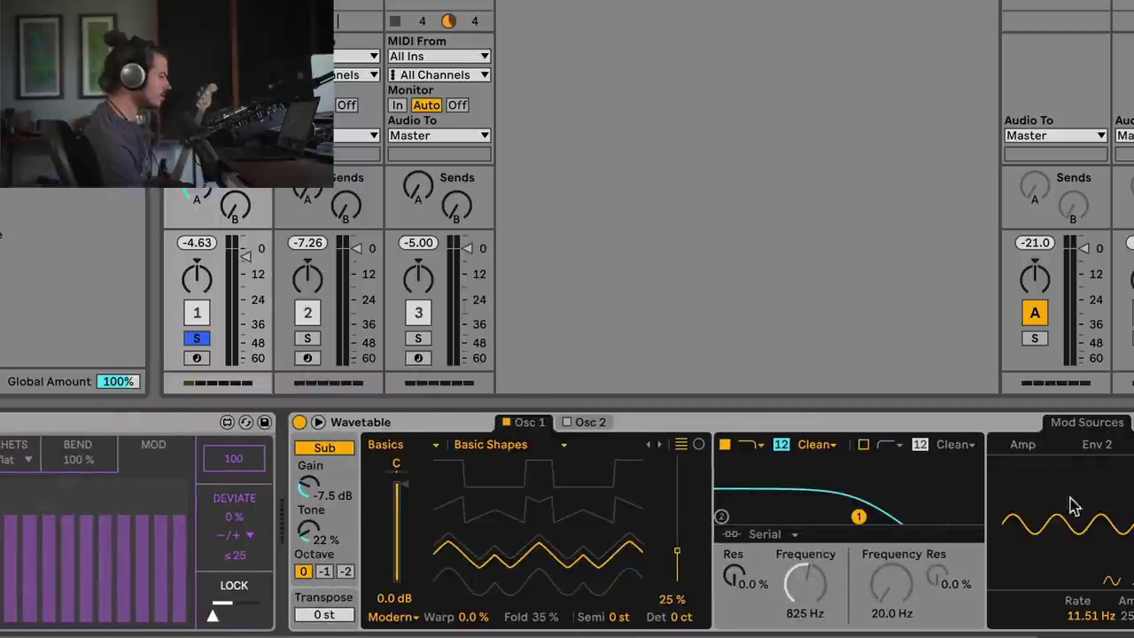
{"action": "scroll", "coordinate": [567, 522], "scroll_direction": "right", "scroll_amount": 5}
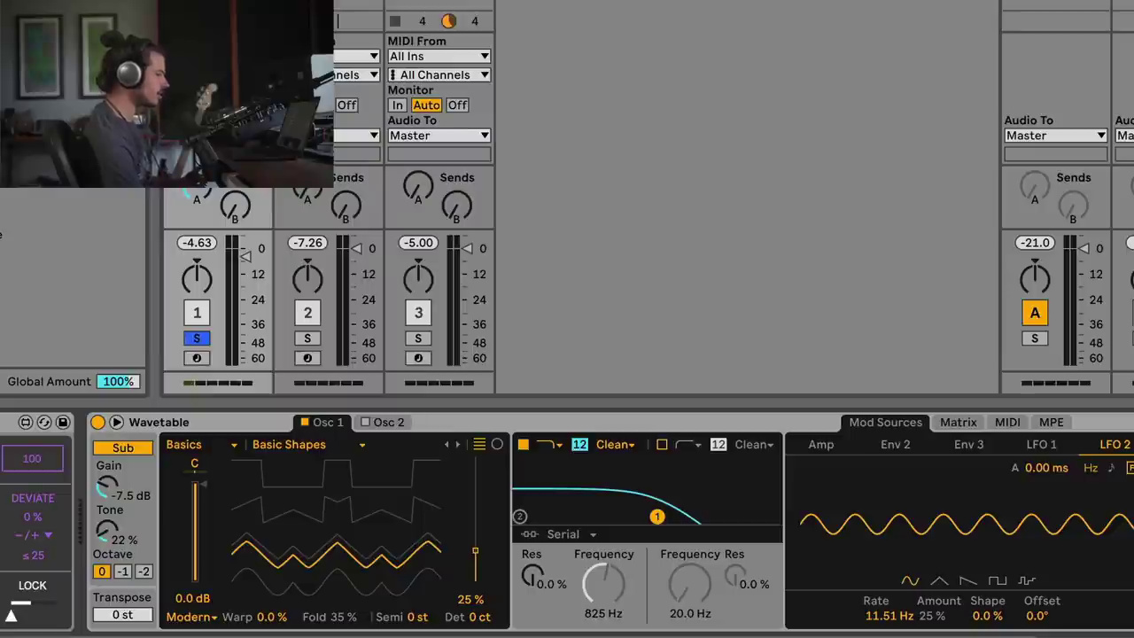
{"action": "scroll", "coordinate": [609, 569], "scroll_direction": "left", "scroll_amount": 15}
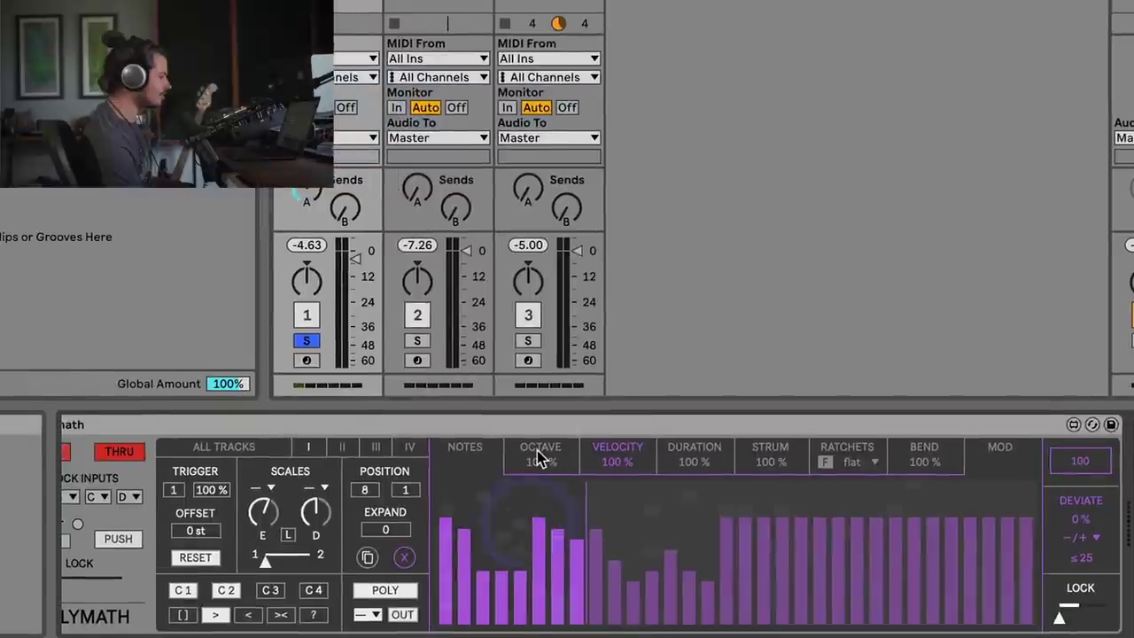
- Draw varied note durations on track I's eight active steps, with 1250 ms on the first, 800 ms on the fourth and 300 ms on the sixth
{"action": "left_click", "coordinate": [431, 453]}
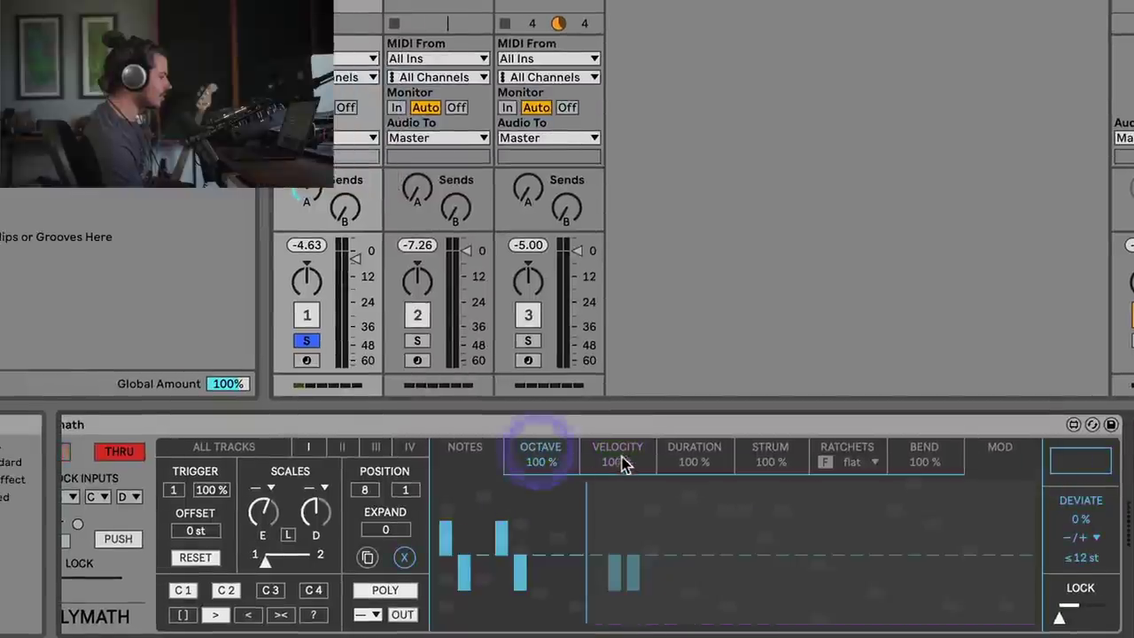
{"action": "left_click", "coordinate": [696, 454]}
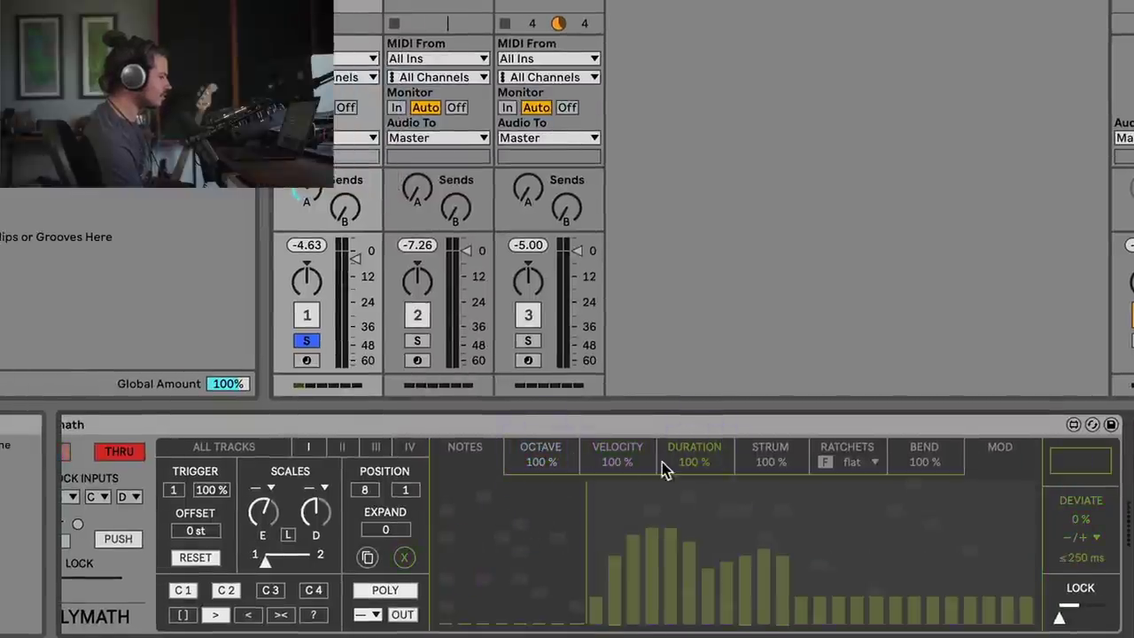
{"action": "left_click", "coordinate": [442, 510]}
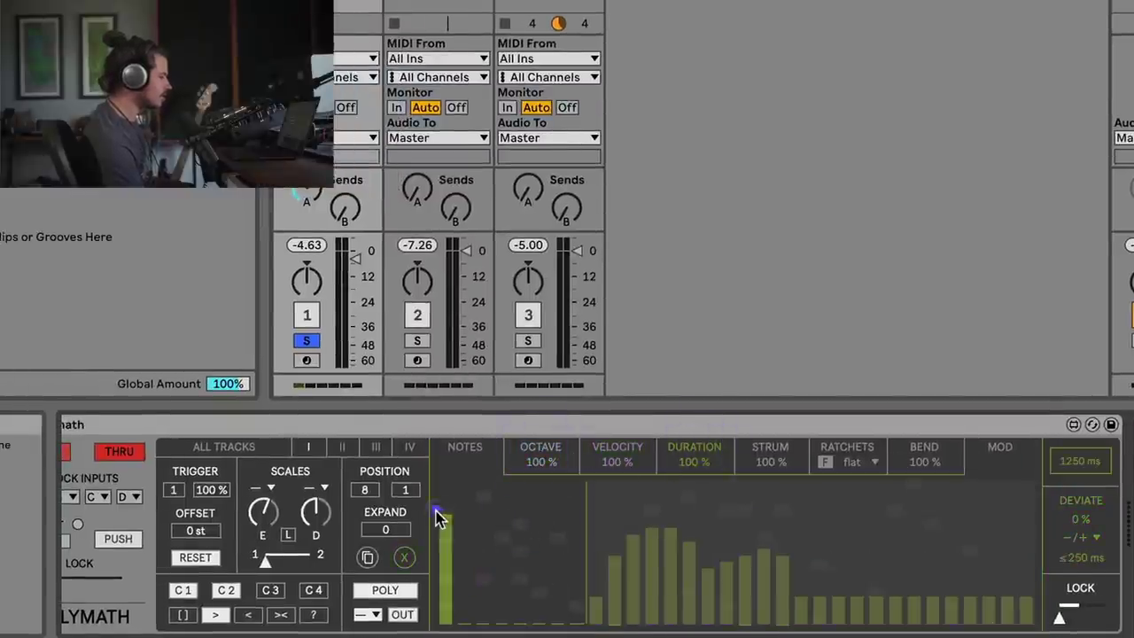
{"action": "left_click_drag", "start_coordinate": [482, 578], "coordinate": [465, 554]}
{"action": "left_click", "coordinate": [501, 534]}
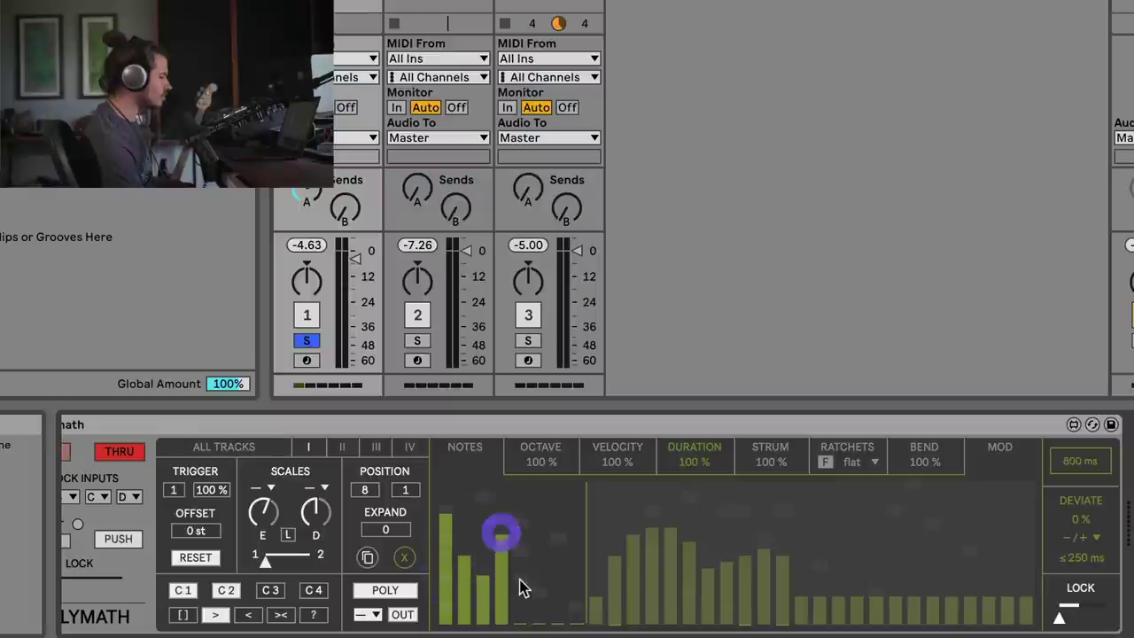
{"action": "left_click", "coordinate": [520, 586]}
{"action": "left_click", "coordinate": [557, 529]}
{"action": "left_click", "coordinate": [576, 513]}
{"action": "left_click_drag", "start_coordinate": [540, 524], "coordinate": [544, 569]}
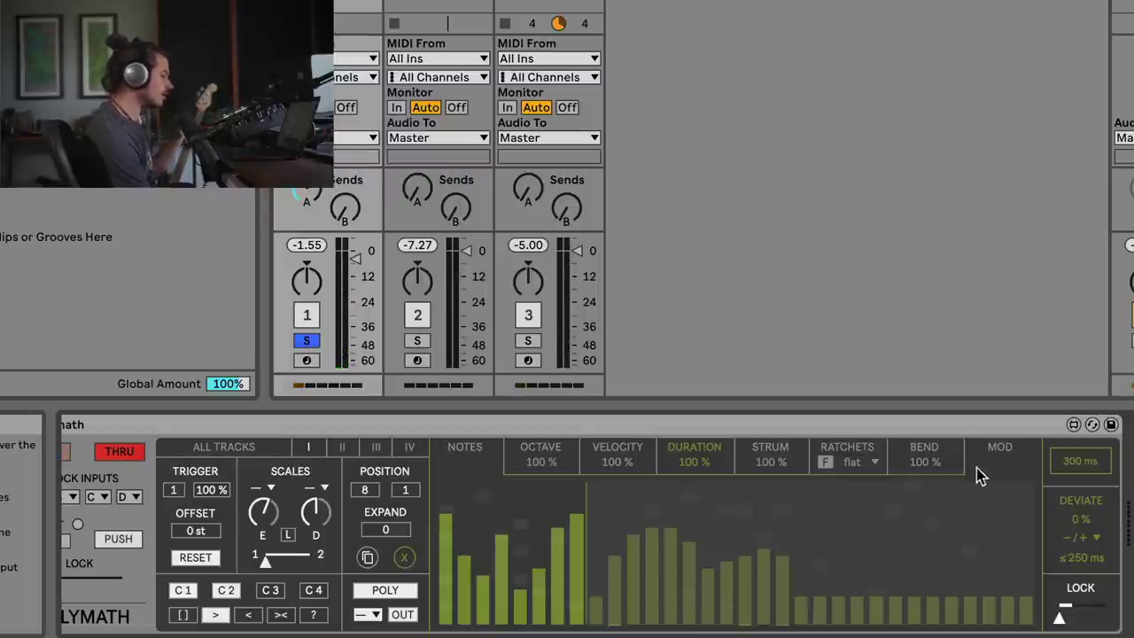
- Clear the Filter 1 Freq, Osc 1 Effect 2 and LFO 2 Amount mappings from track I's Mod lane
{"action": "left_click", "coordinate": [1000, 447]}
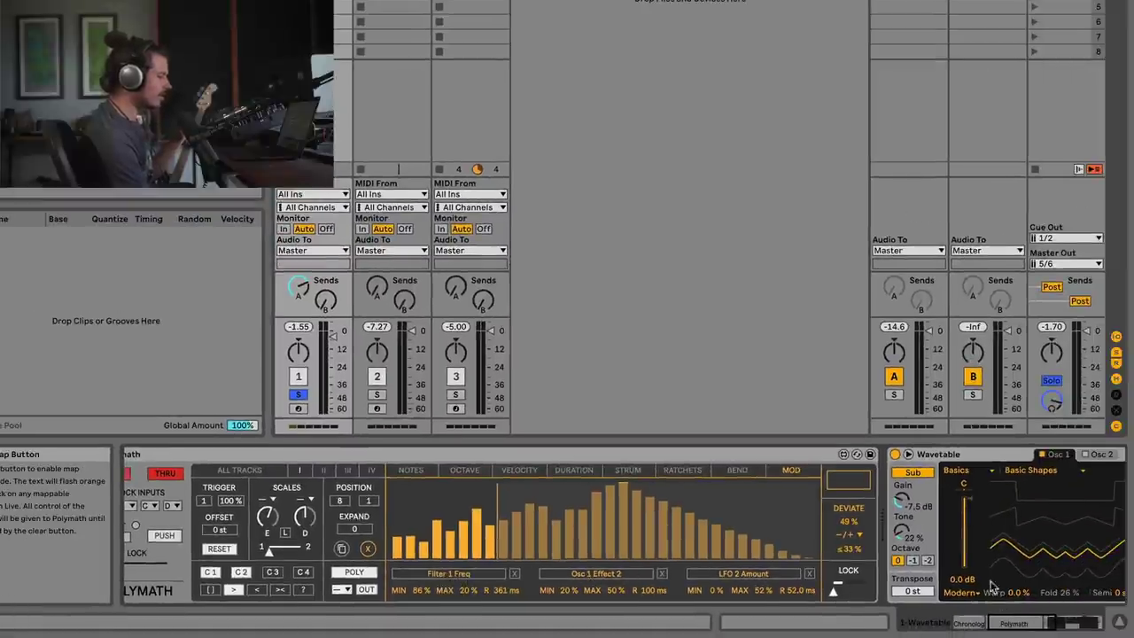
{"action": "left_click", "coordinate": [1052, 623]}
{"action": "mouse_move", "coordinate": [1052, 623]}
{"action": "left_mouse_down"}
{"action": "mouse_move", "coordinate": [1063, 623]}
{"action": "mouse_move", "coordinate": [1037, 623]}
{"action": "left_mouse_up"}
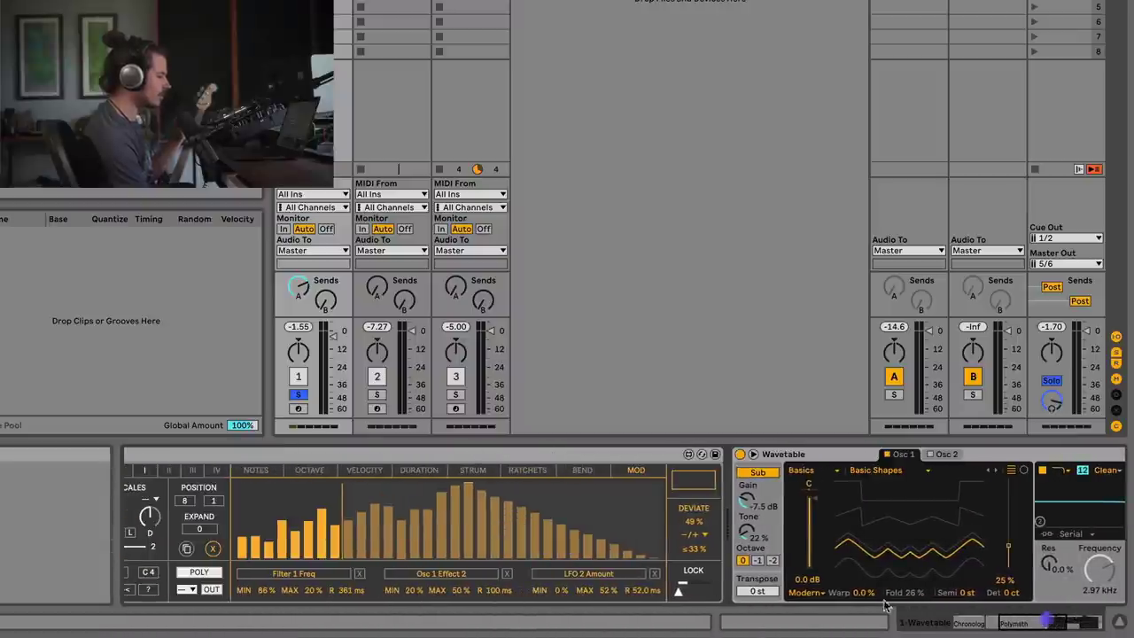
{"action": "left_click", "coordinate": [362, 574]}
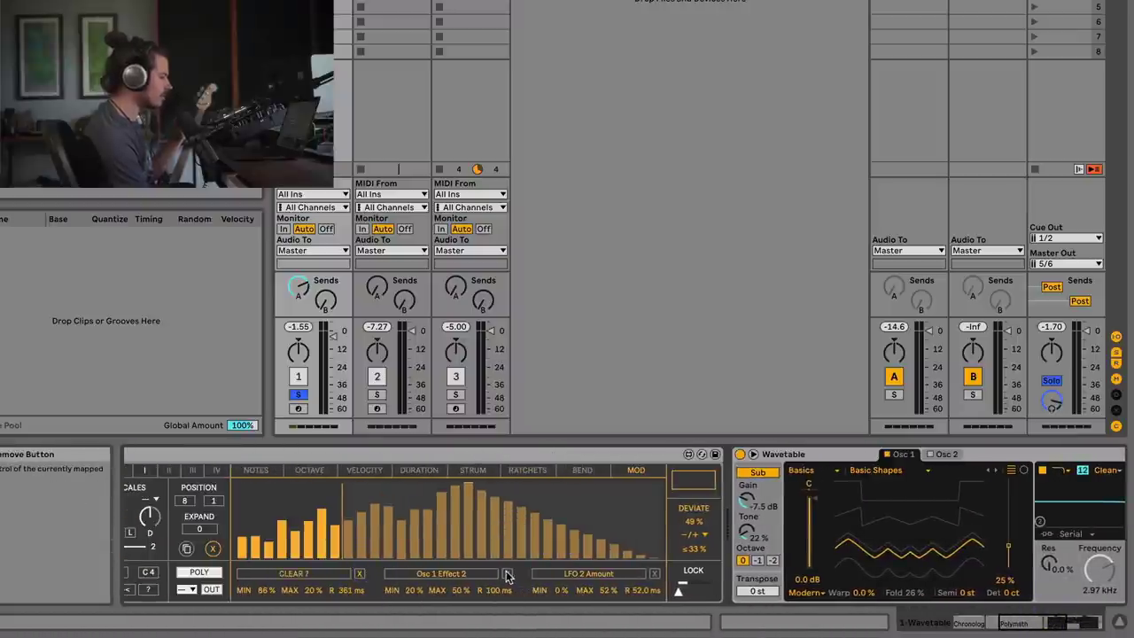
{"action": "left_click", "coordinate": [507, 574]}
{"action": "left_click", "coordinate": [653, 575]}
{"action": "left_click", "coordinate": [653, 575]}
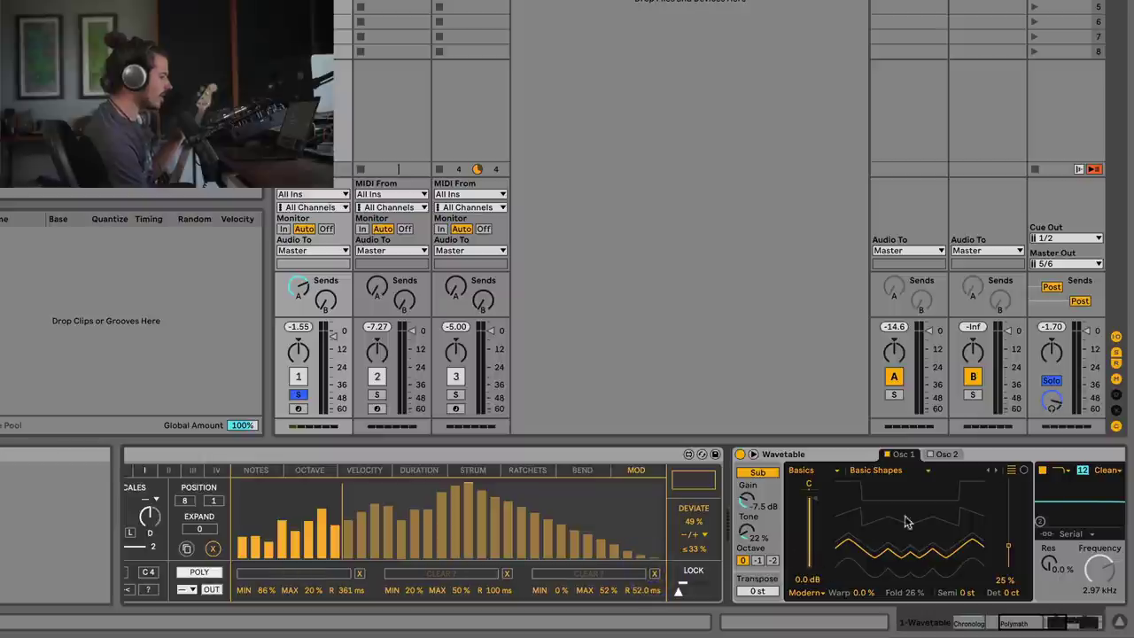
- Set the Mod lane's deviation to 0% and map its first modulation slot to Wavetable's Filter 1 frequency
{"action": "left_click", "coordinate": [992, 622]}
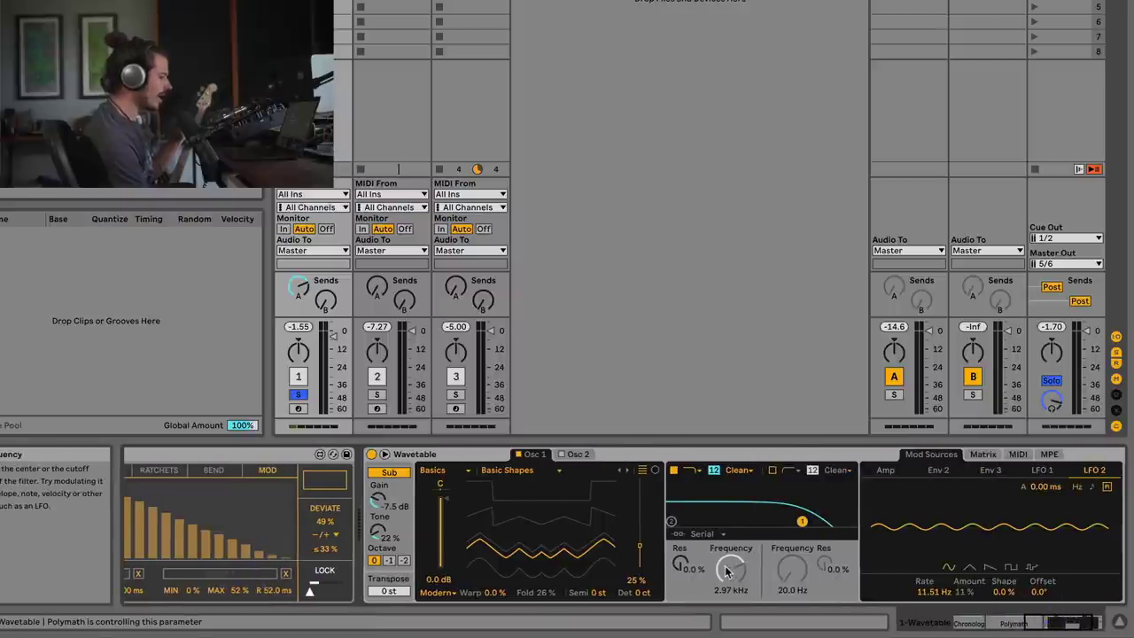
{"action": "left_click_drag", "start_coordinate": [992, 622], "coordinate": [1017, 622]}
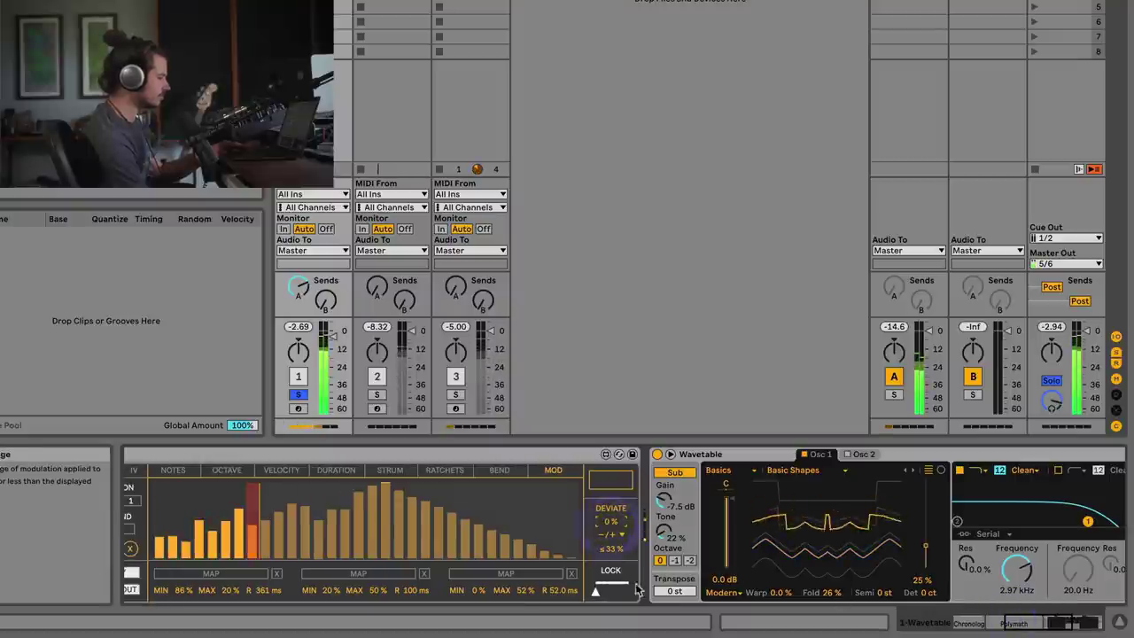
{"action": "mouse_move", "coordinate": [1019, 622]}
{"action": "left_mouse_down"}
{"action": "mouse_move", "coordinate": [1032, 625]}
{"action": "mouse_move", "coordinate": [1001, 623]}
{"action": "left_mouse_up"}
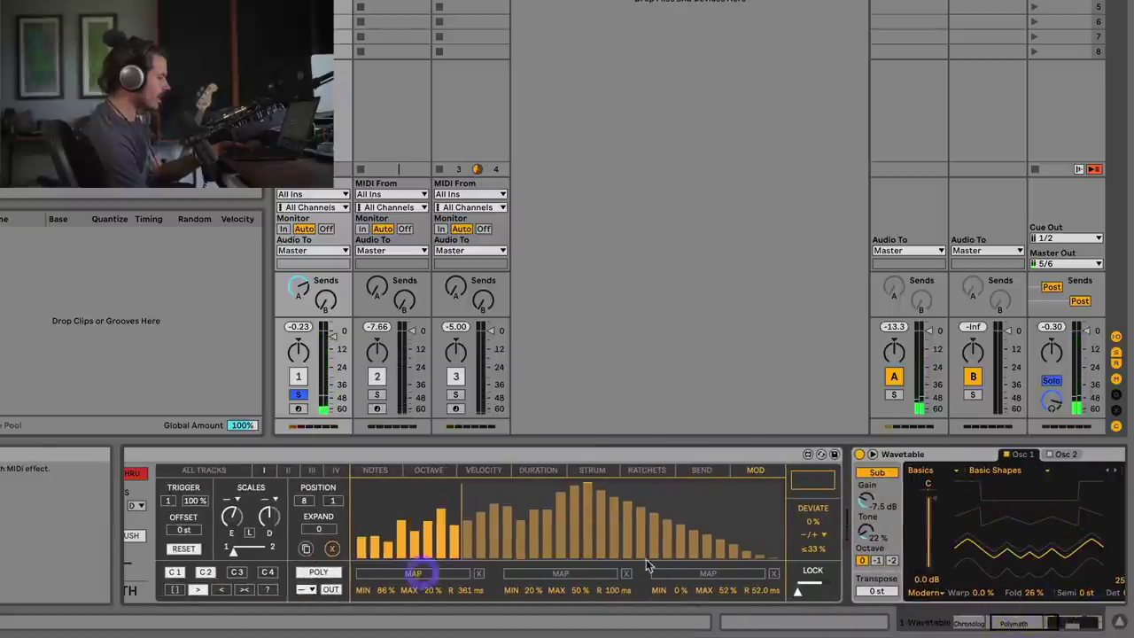
{"action": "left_click_drag", "start_coordinate": [1000, 627], "coordinate": [1023, 625]}
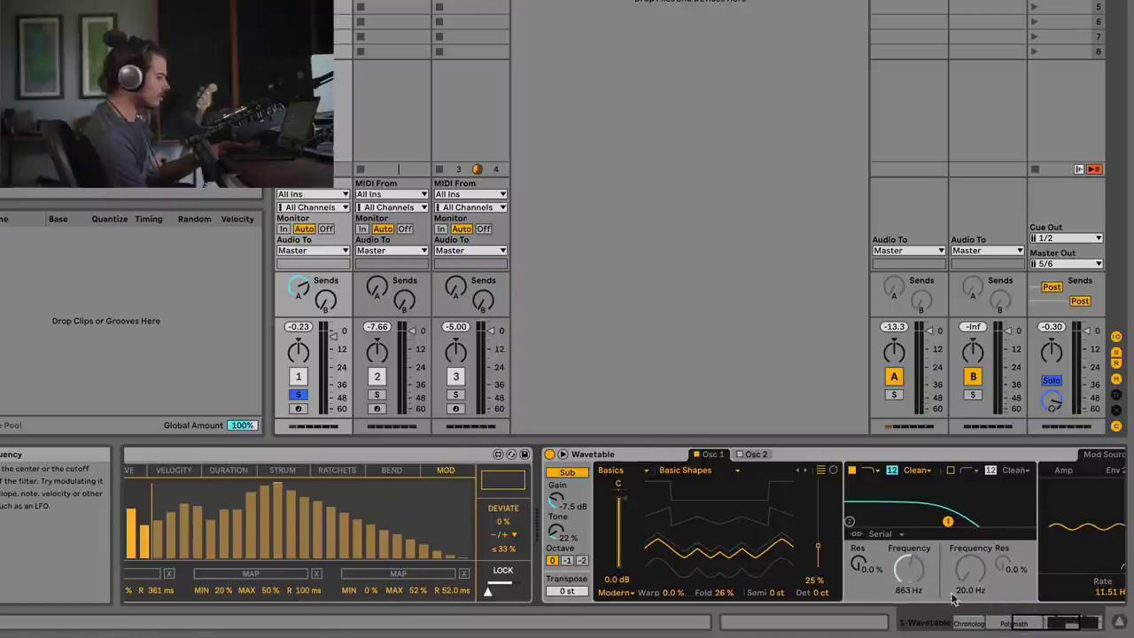
{"action": "left_click", "coordinate": [1013, 624]}
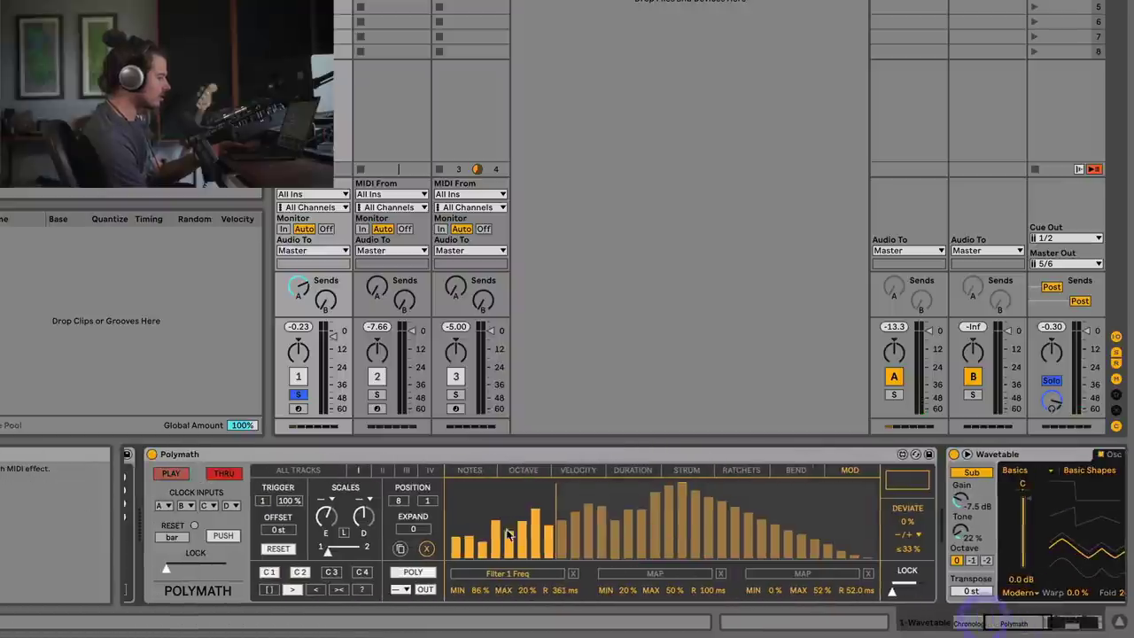
- Draw new modulation values across track I's eight active steps and check how Wavetable's filter frequency follows them
{"action": "mouse_move", "coordinate": [453, 502]}
{"action": "left_mouse_down"}
{"action": "mouse_move", "coordinate": [479, 527]}
{"action": "mouse_move", "coordinate": [549, 519]}
{"action": "mouse_move", "coordinate": [515, 506]}
{"action": "mouse_move", "coordinate": [495, 537]}
{"action": "mouse_move", "coordinate": [476, 497]}
{"action": "mouse_move", "coordinate": [542, 527]}
{"action": "left_mouse_up"}
{"action": "left_click", "coordinate": [1032, 620]}
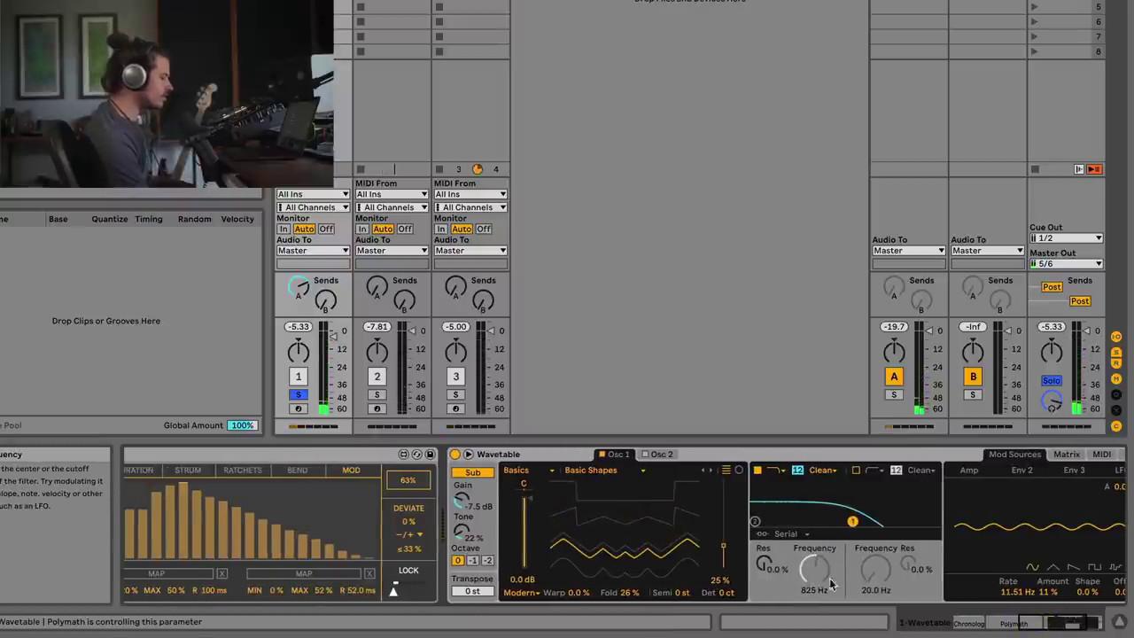
{"action": "left_click", "coordinate": [1014, 621]}
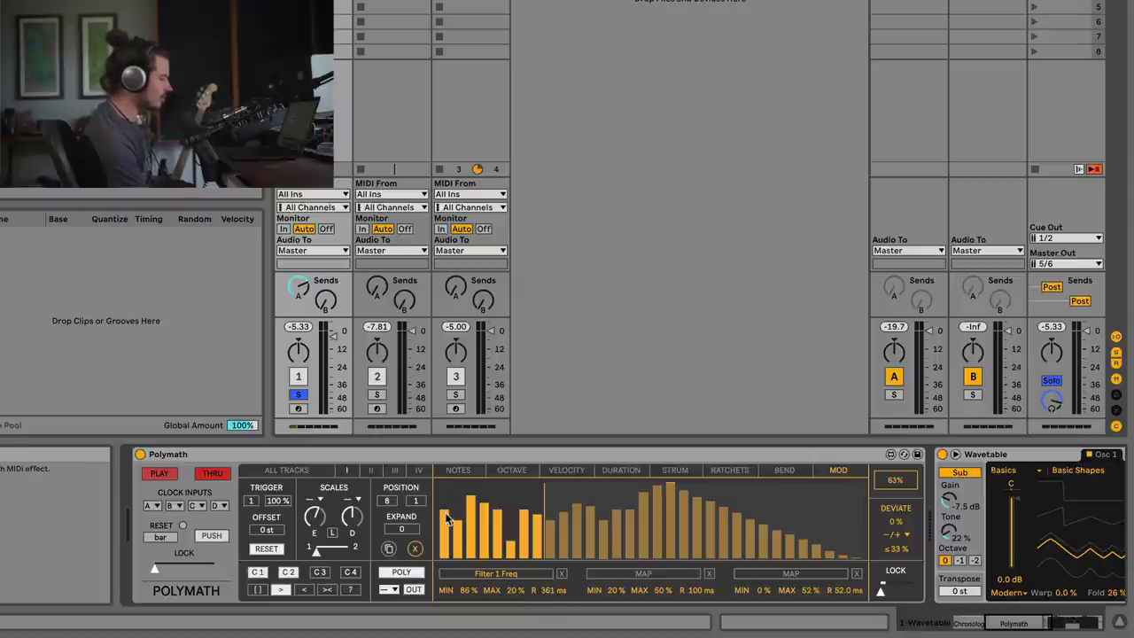
- Try a 1.00 ms ramp on the Filter 1 Freq mapping while watching Wavetable's filter frequency during playback
{"action": "left_click", "coordinate": [546, 590]}
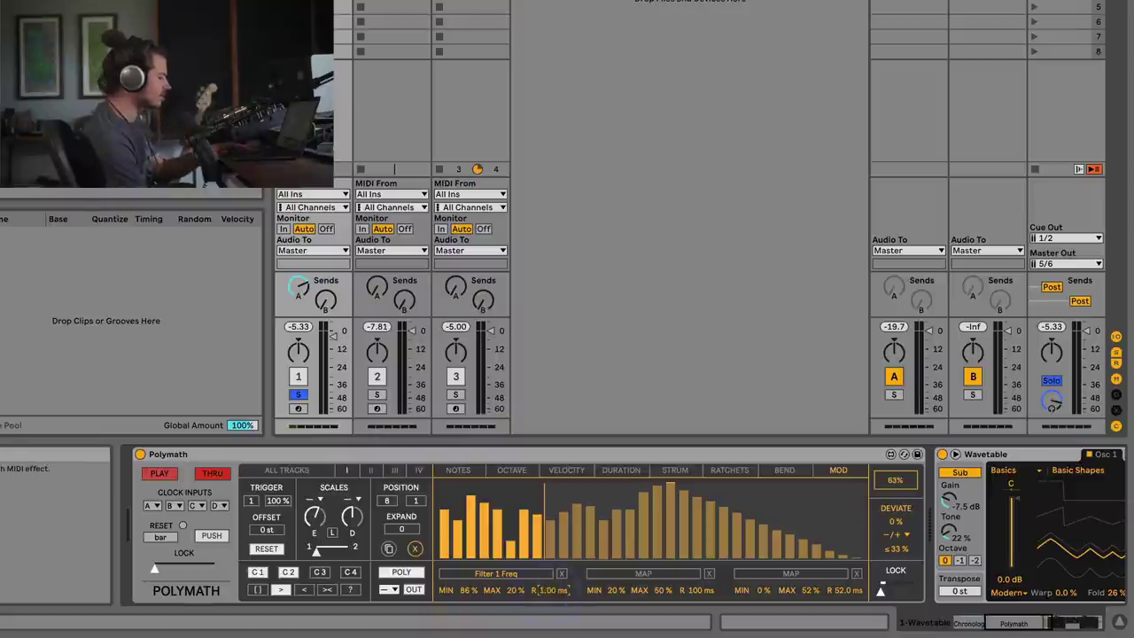
{"action": "left_click_drag", "start_coordinate": [553, 595], "coordinate": [553, 597]}
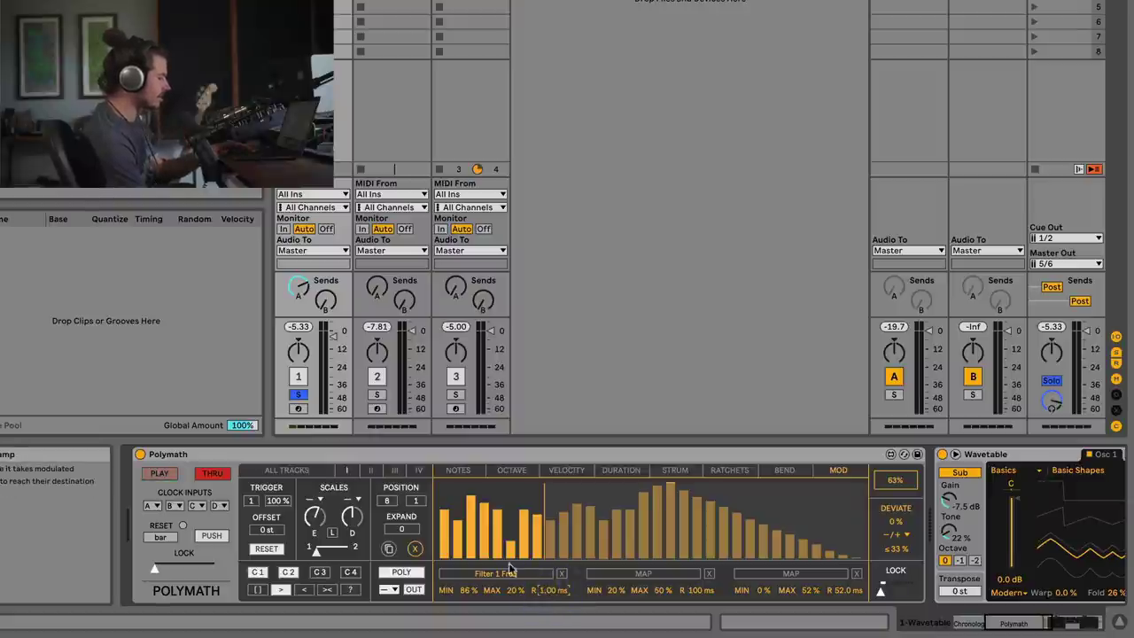
{"action": "left_click_drag", "start_coordinate": [1000, 625], "coordinate": [1015, 624]}
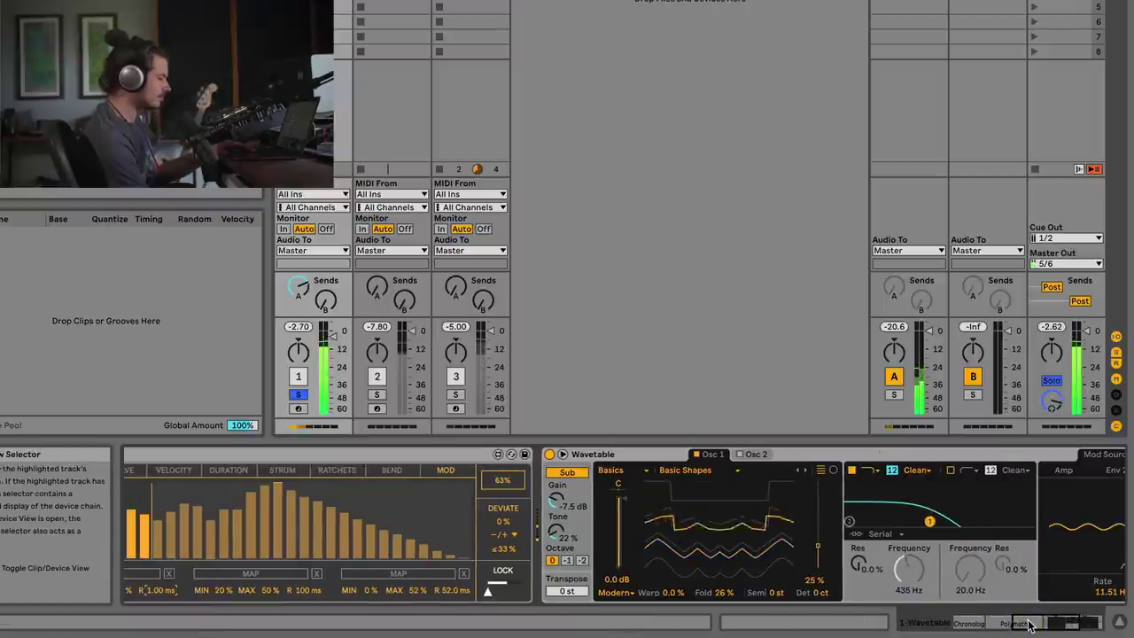
- Set the Filter 1 Freq mapping's ramp to 208 ms, watch the filter frequency, and redraw the modulation values of track I's active steps
{"action": "left_click_drag", "start_coordinate": [1028, 624], "coordinate": [1010, 624]}
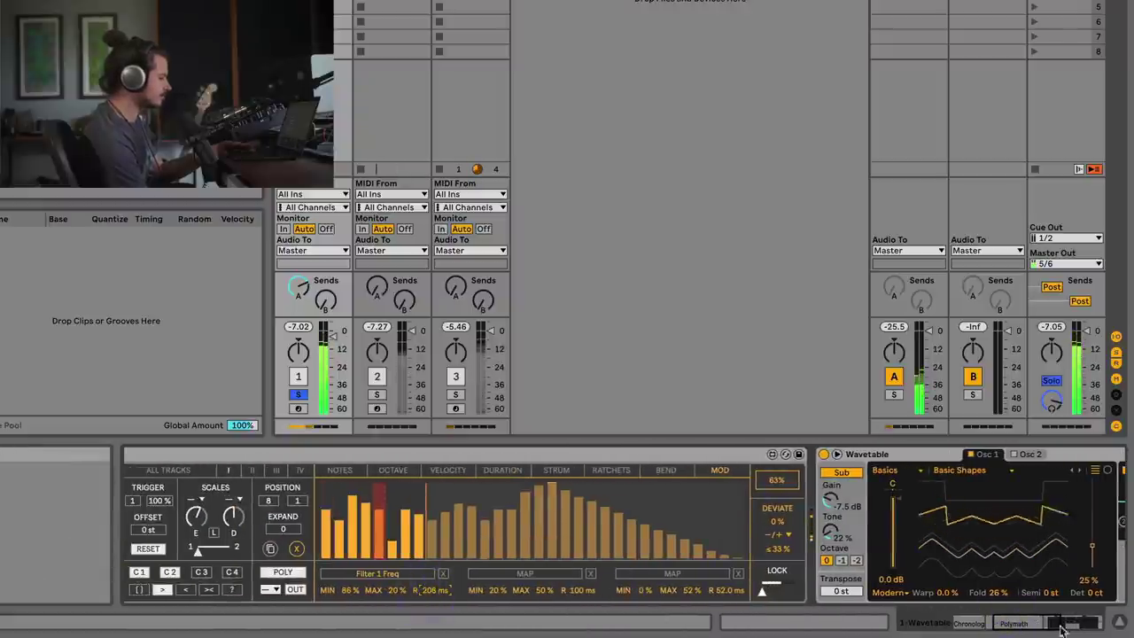
{"action": "left_click_drag", "start_coordinate": [1060, 629], "coordinate": [1076, 628]}
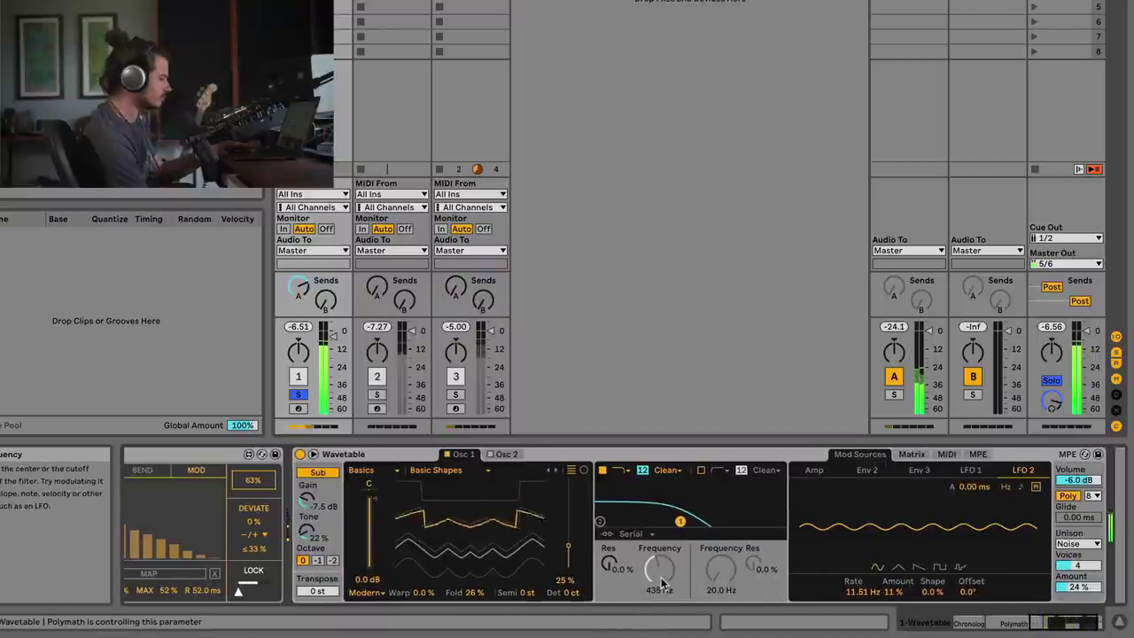
{"action": "left_click_drag", "start_coordinate": [1070, 626], "coordinate": [1019, 627]}
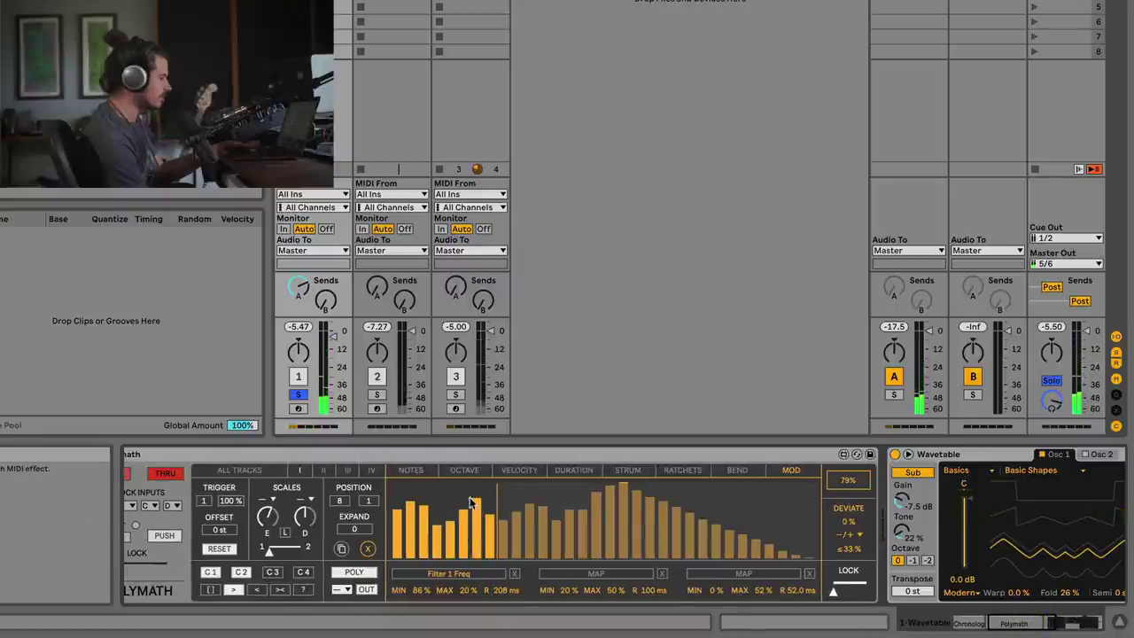
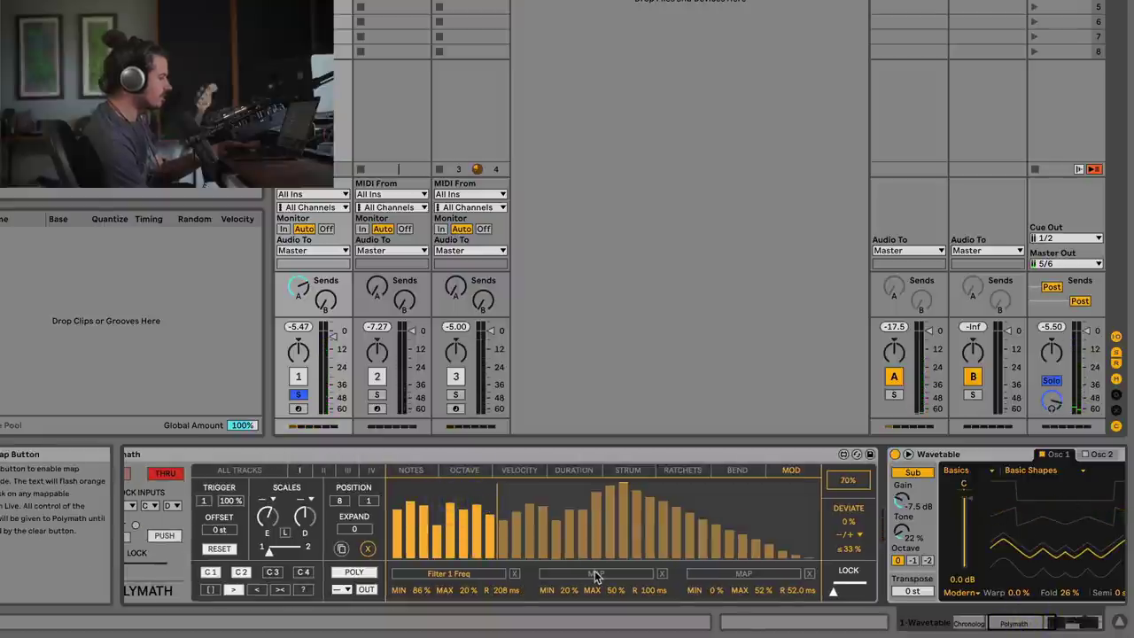
- Map the Mod lane's second modulation slot to the warp amount (Effect 1) of Wavetable's Osc 1
{"action": "left_click", "coordinate": [1023, 624]}
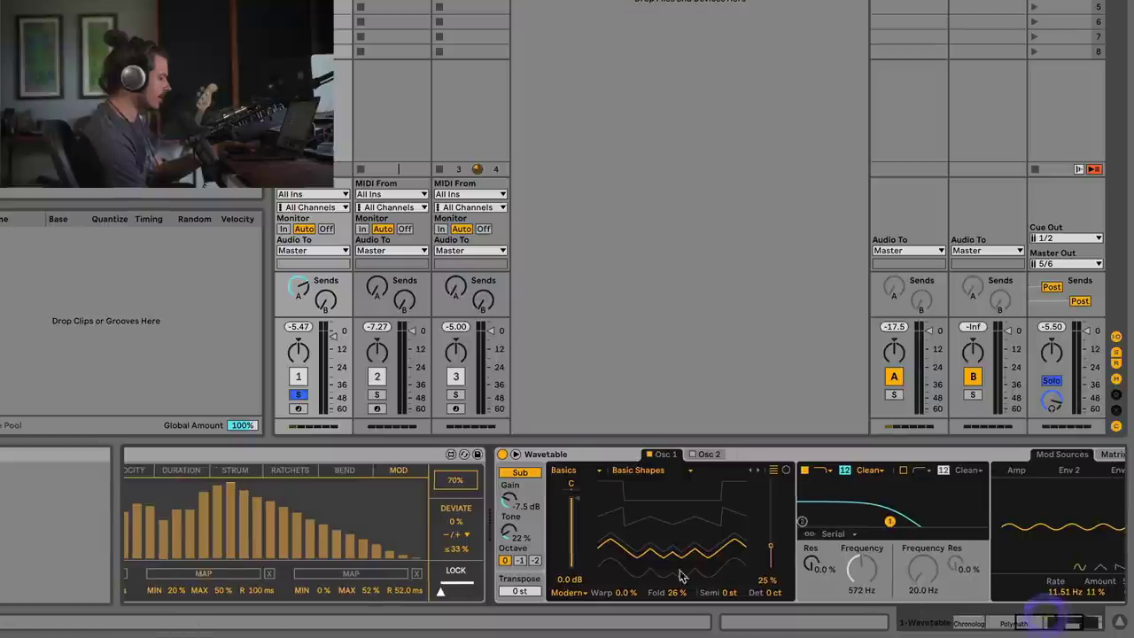
{"action": "left_click", "coordinate": [625, 593]}
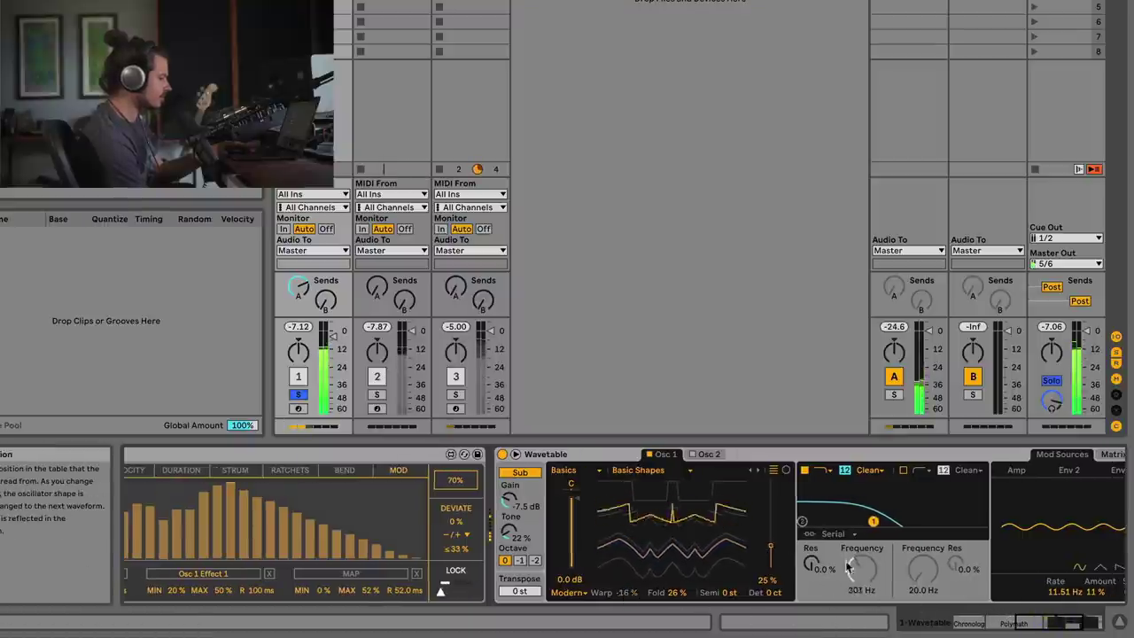
{"action": "left_click", "coordinate": [1010, 620]}
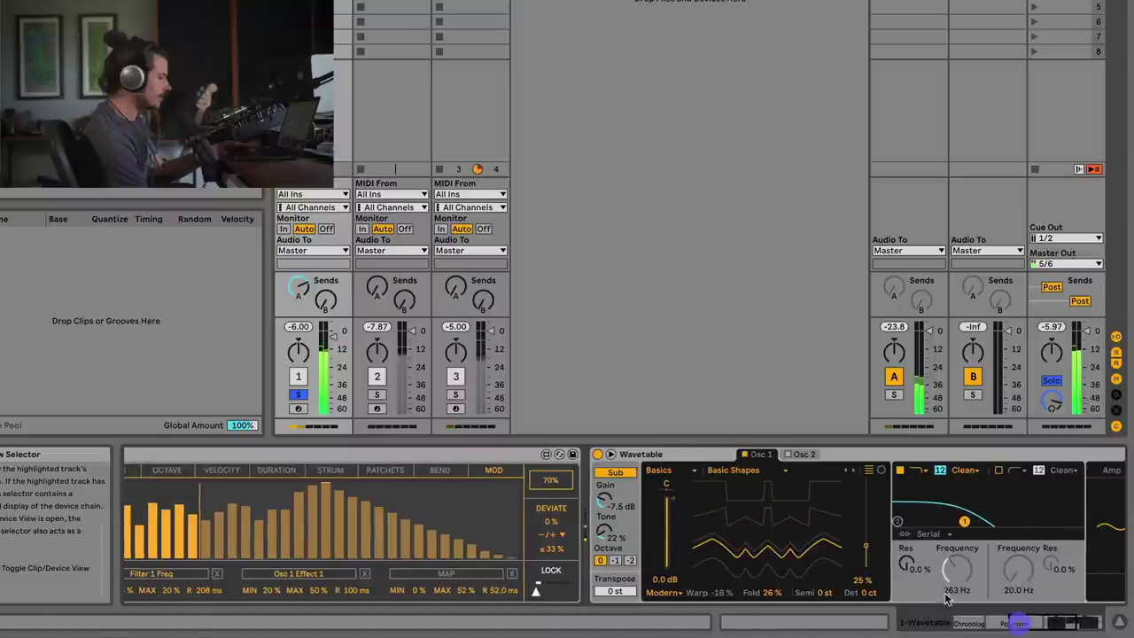
- Set the Filter 1 Freq mapping's minimum to 52% and maximum to 82% while checking Wavetable's filter frequency during playback
{"action": "left_click_drag", "start_coordinate": [1034, 624], "coordinate": [1005, 625]}
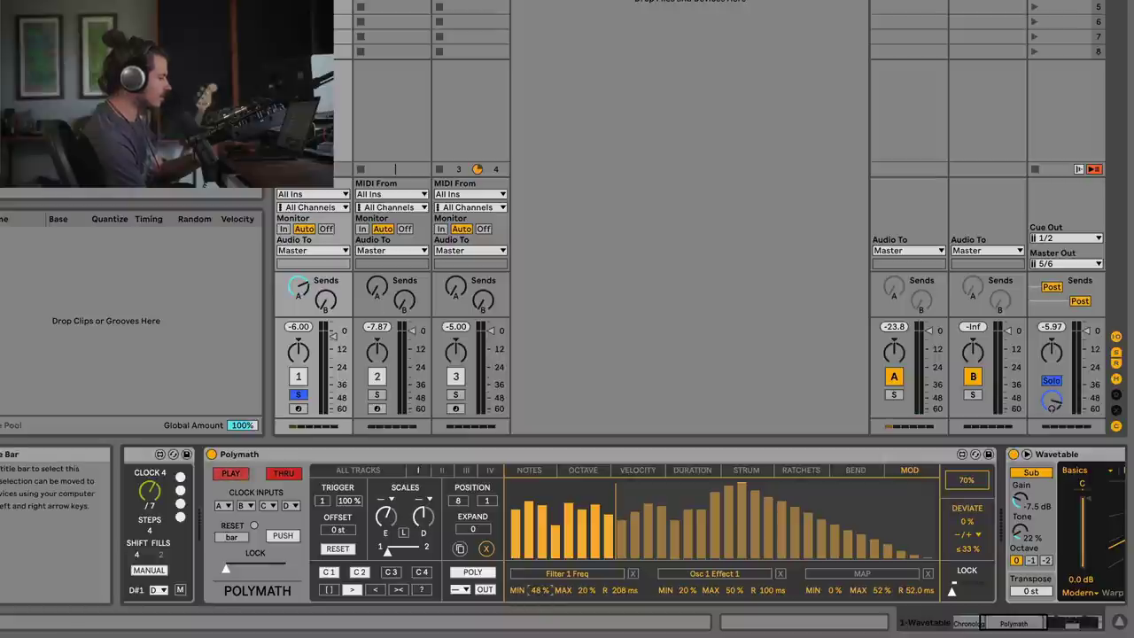
{"action": "scroll", "coordinate": [587, 590], "scroll_direction": "right", "scroll_amount": 3}
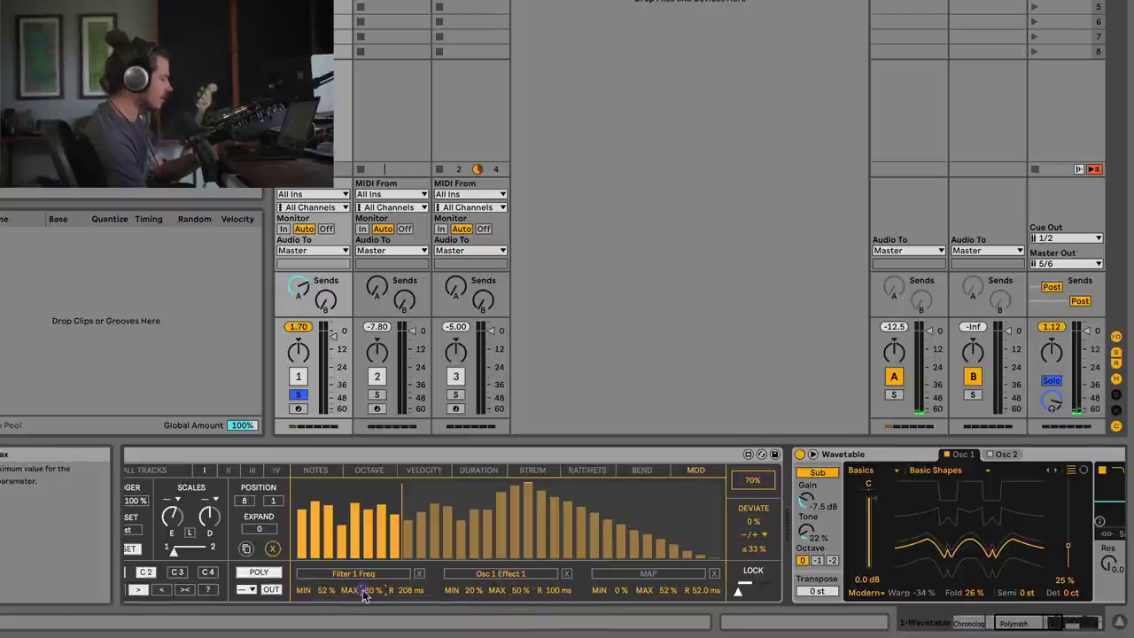
{"action": "left_click", "coordinate": [1048, 622]}
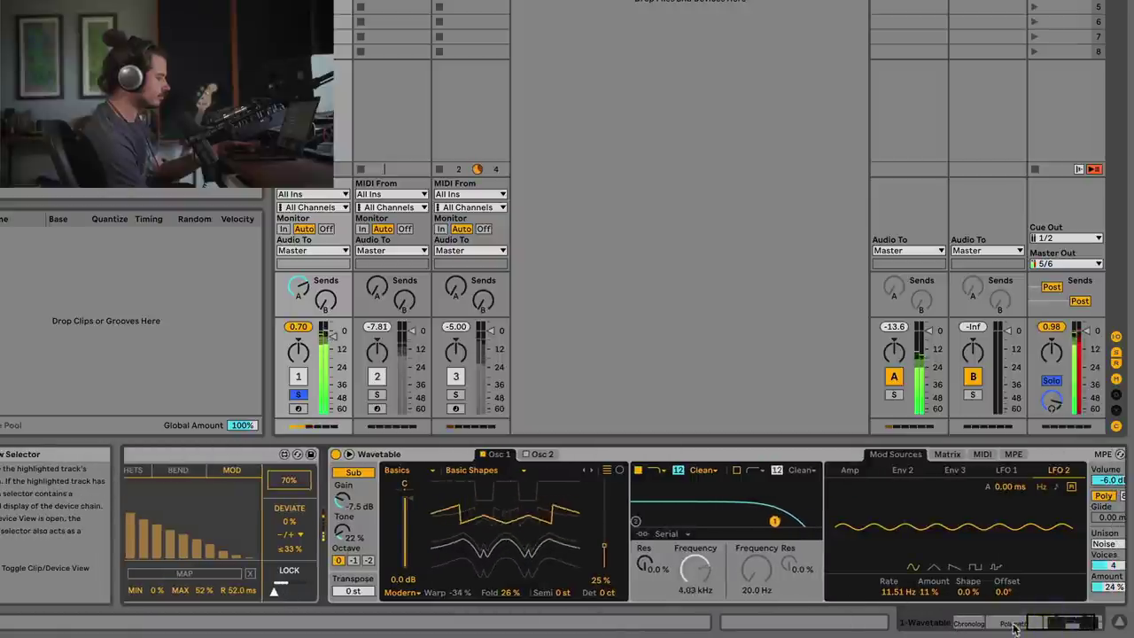
{"action": "left_click", "coordinate": [1015, 625]}
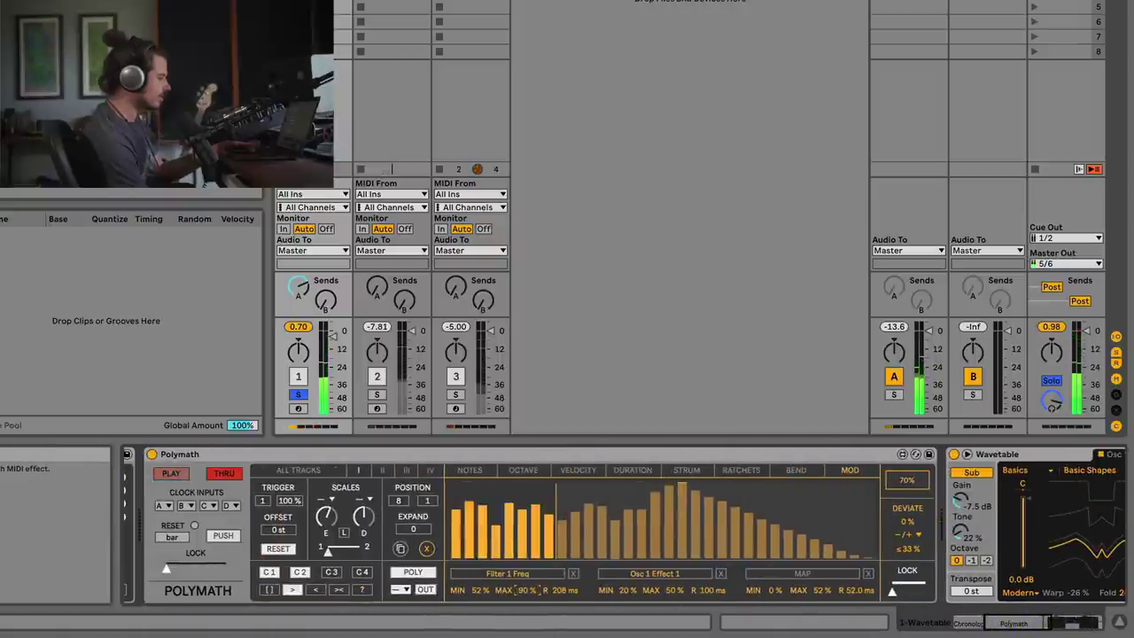
{"action": "left_click", "coordinate": [1036, 625]}
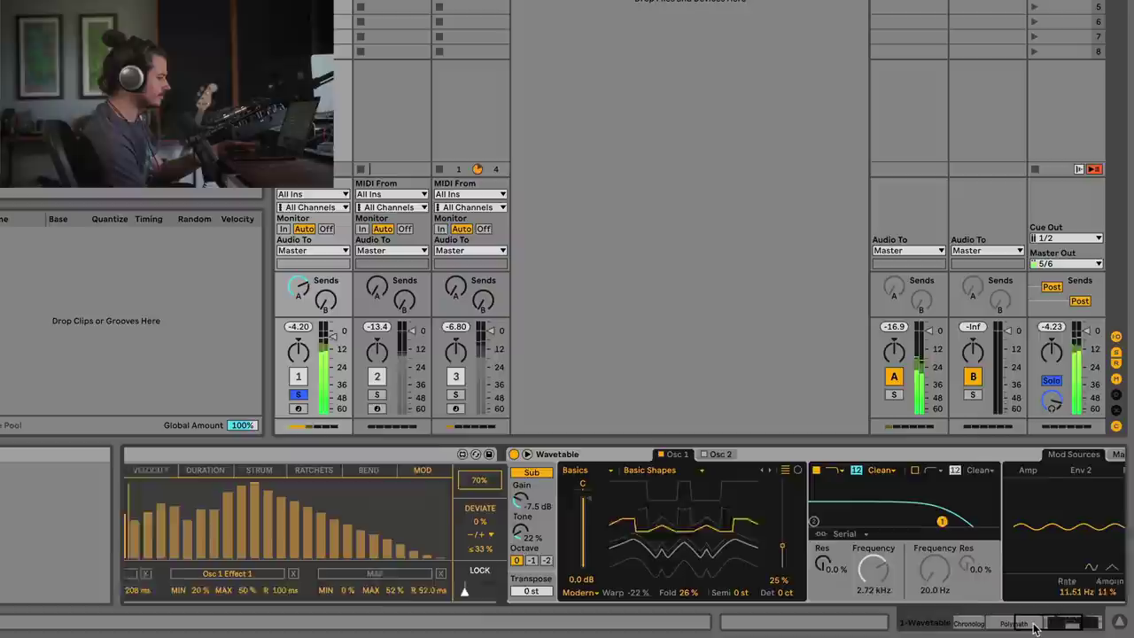
{"action": "left_click", "coordinate": [1015, 626]}
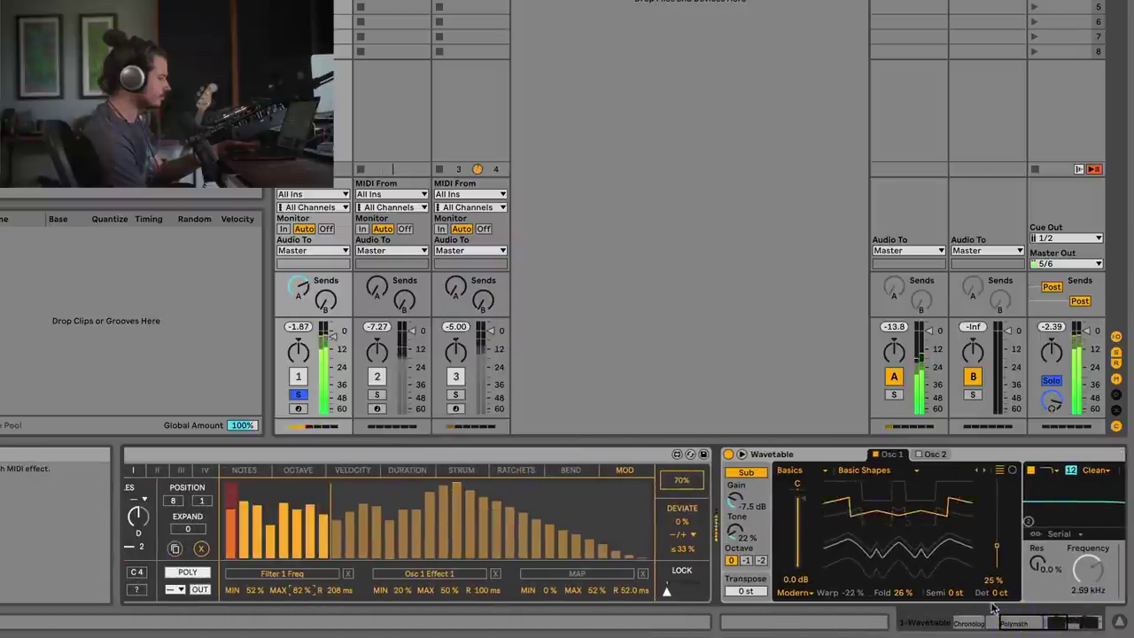
- Map the third modulation slot to Wavetable's Sub Gain with a 418 ms ramp, redraw the active steps, and set the sub octave to -1
{"action": "left_click", "coordinate": [1067, 623]}
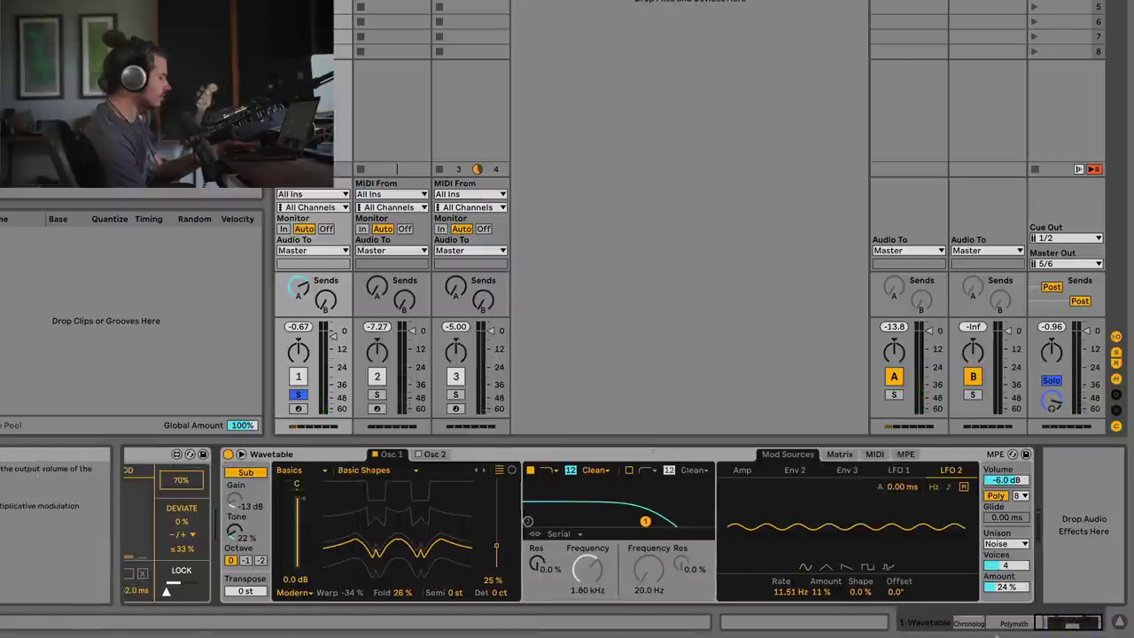
{"action": "left_click", "coordinate": [1019, 624]}
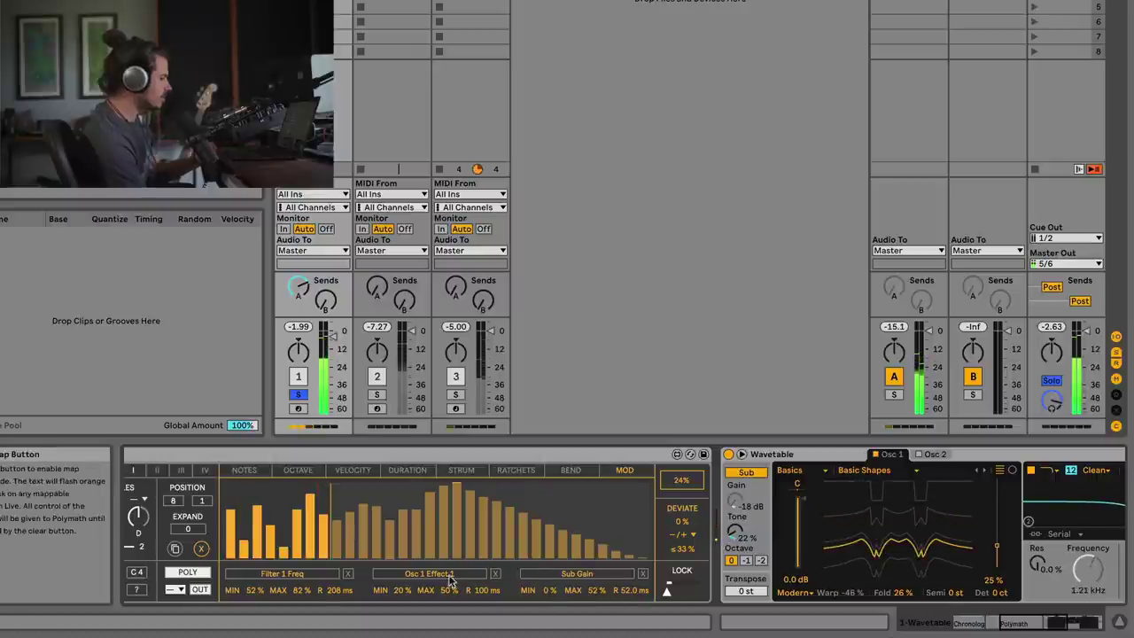
{"action": "left_click_drag", "start_coordinate": [622, 592], "coordinate": [619, 575]}
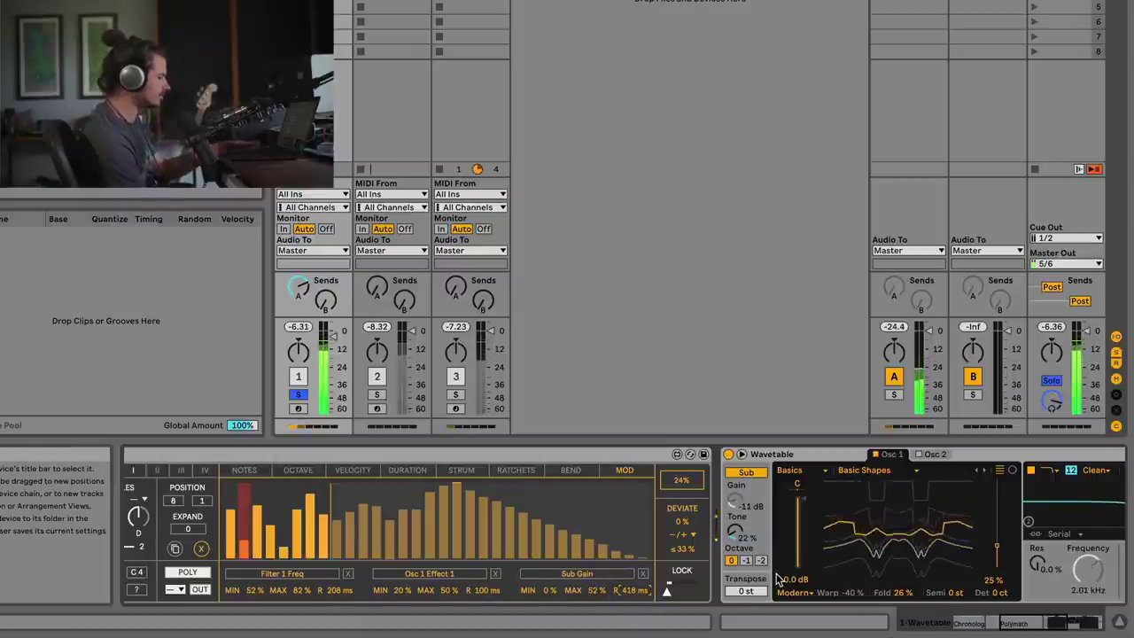
{"action": "left_click", "coordinate": [748, 561]}
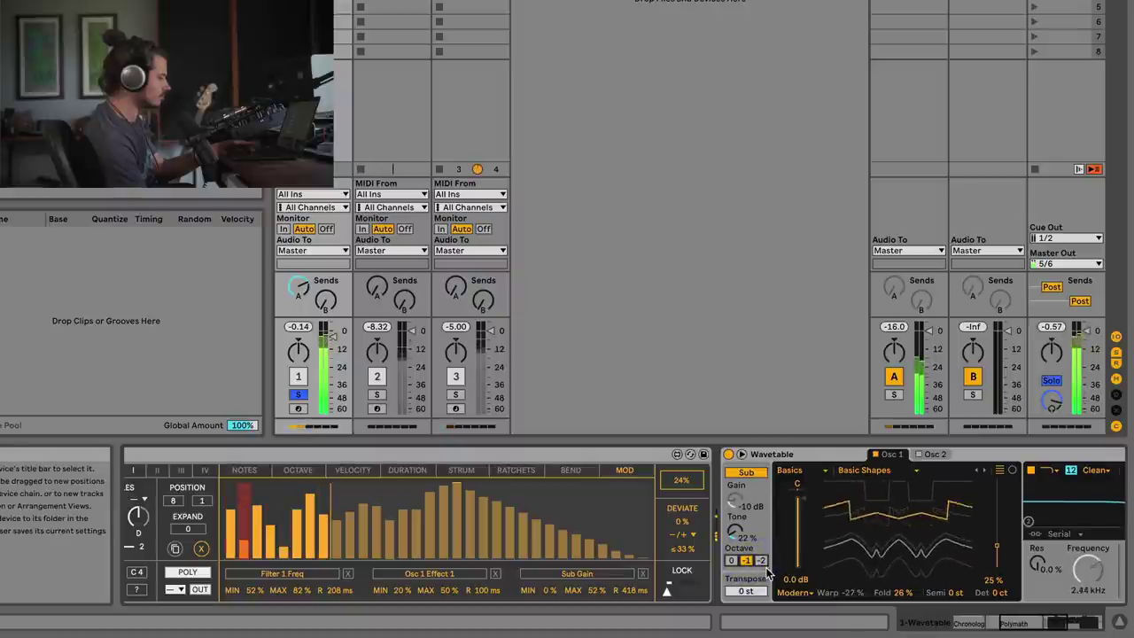
- Try small pitch bend values across track I's eight active steps during playback and flatten them again
{"action": "left_click", "coordinate": [580, 470]}
{"action": "left_click", "coordinate": [809, 470]}
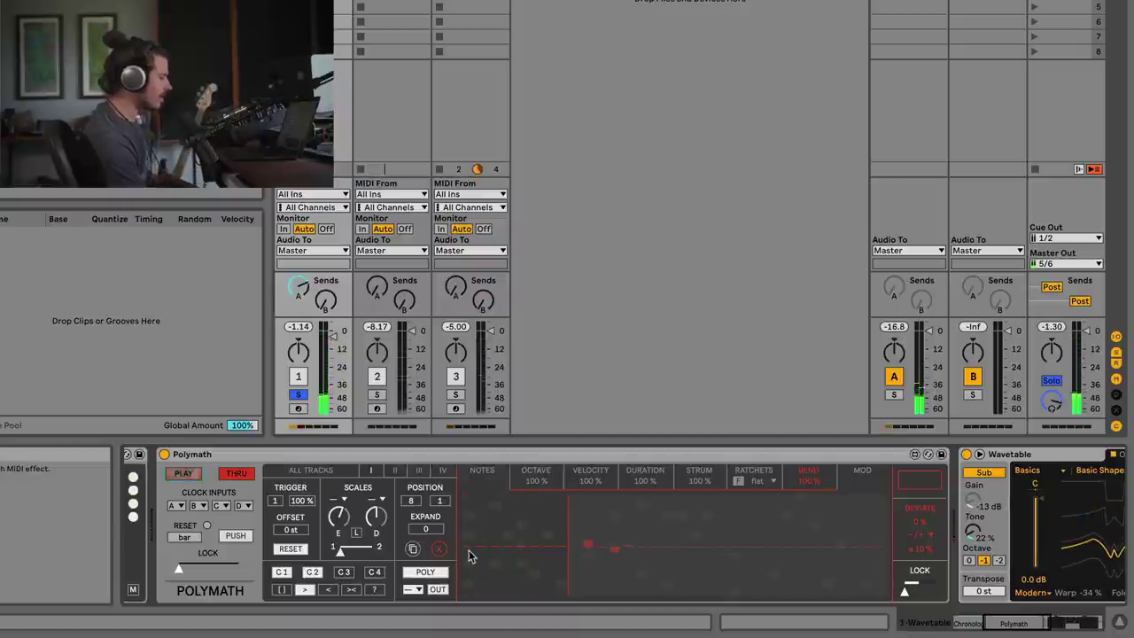
{"action": "left_click", "coordinate": [481, 537]}
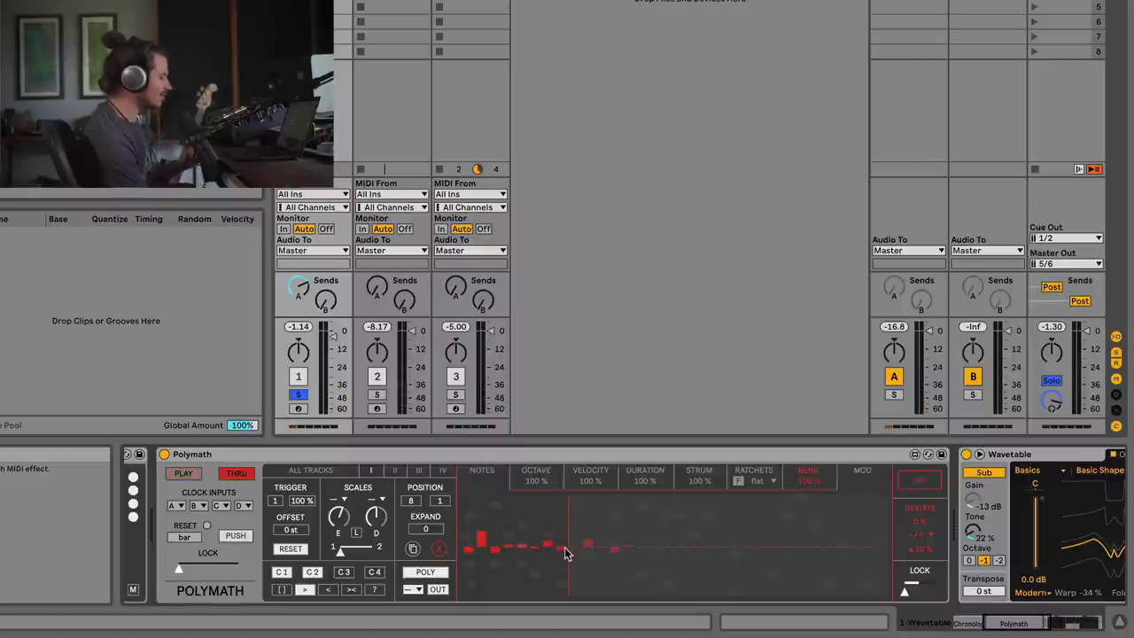
{"action": "left_click", "coordinate": [566, 545]}
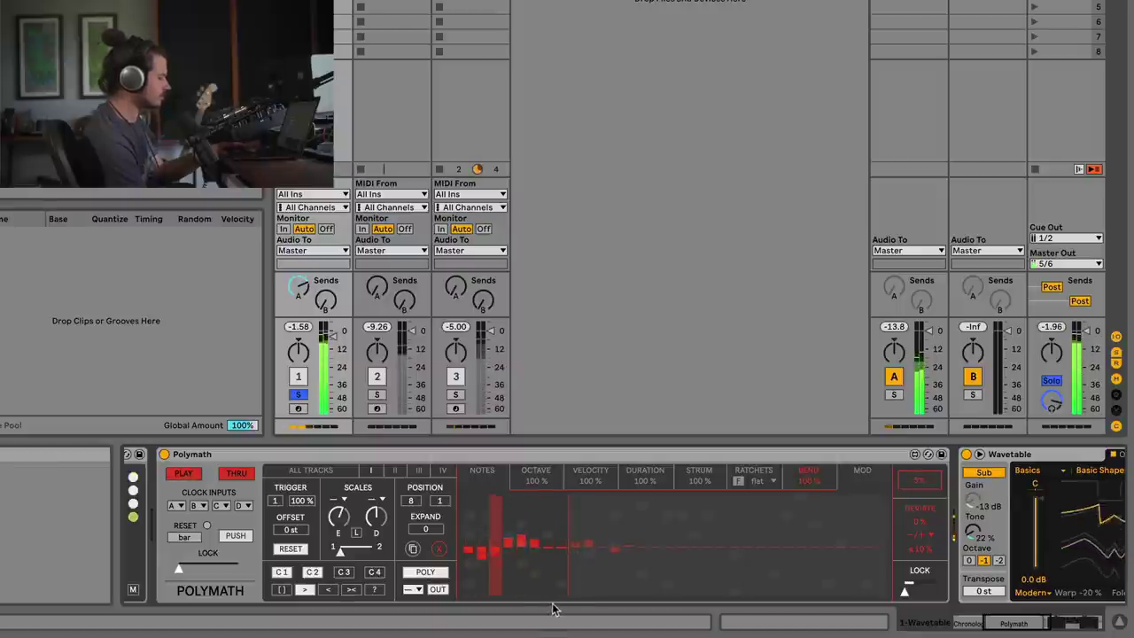
{"action": "left_click", "coordinate": [526, 544]}
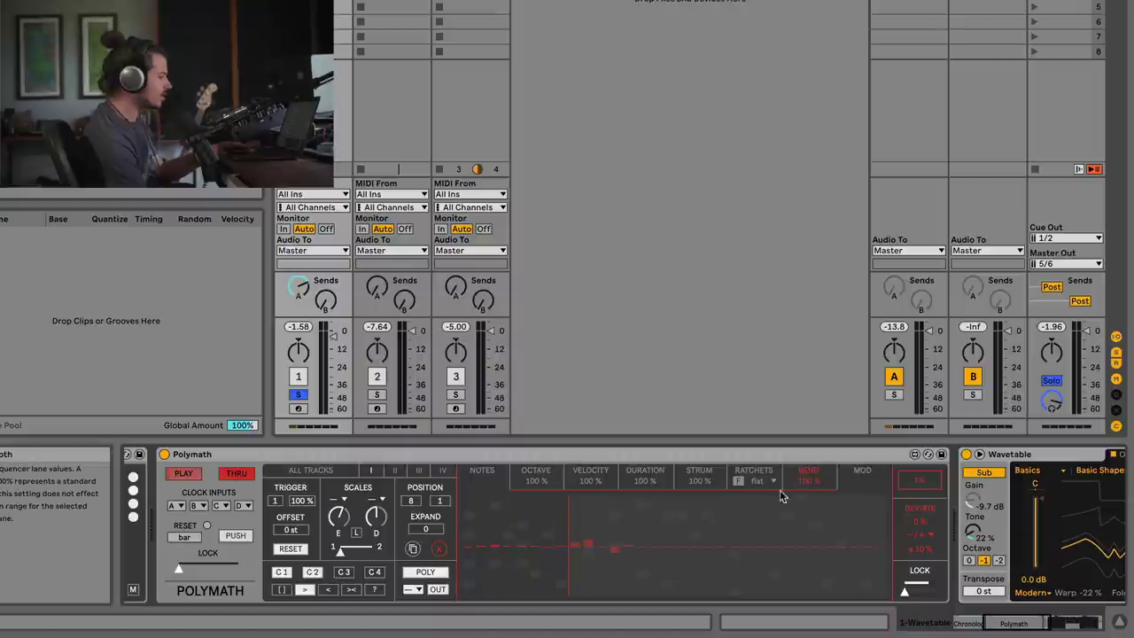
- Flatten the Octave lane values of track I's eight active steps to 0 st
{"action": "left_click", "coordinate": [542, 478]}
{"action": "left_click", "coordinate": [591, 476]}
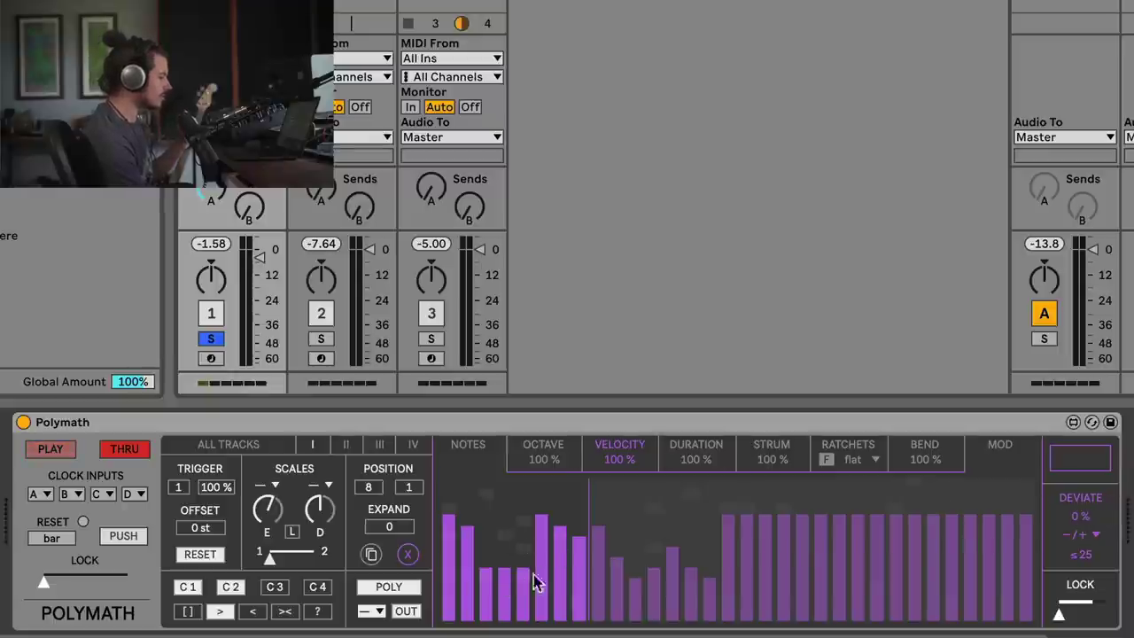
{"action": "left_click", "coordinate": [541, 450]}
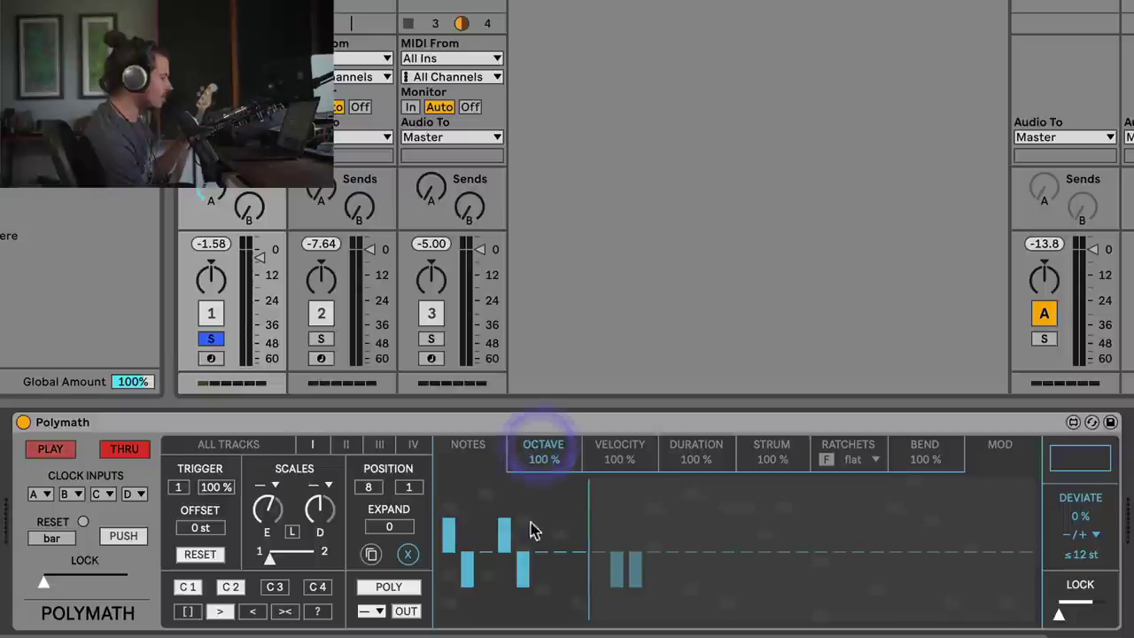
{"action": "left_click_drag", "start_coordinate": [458, 557], "coordinate": [565, 553]}
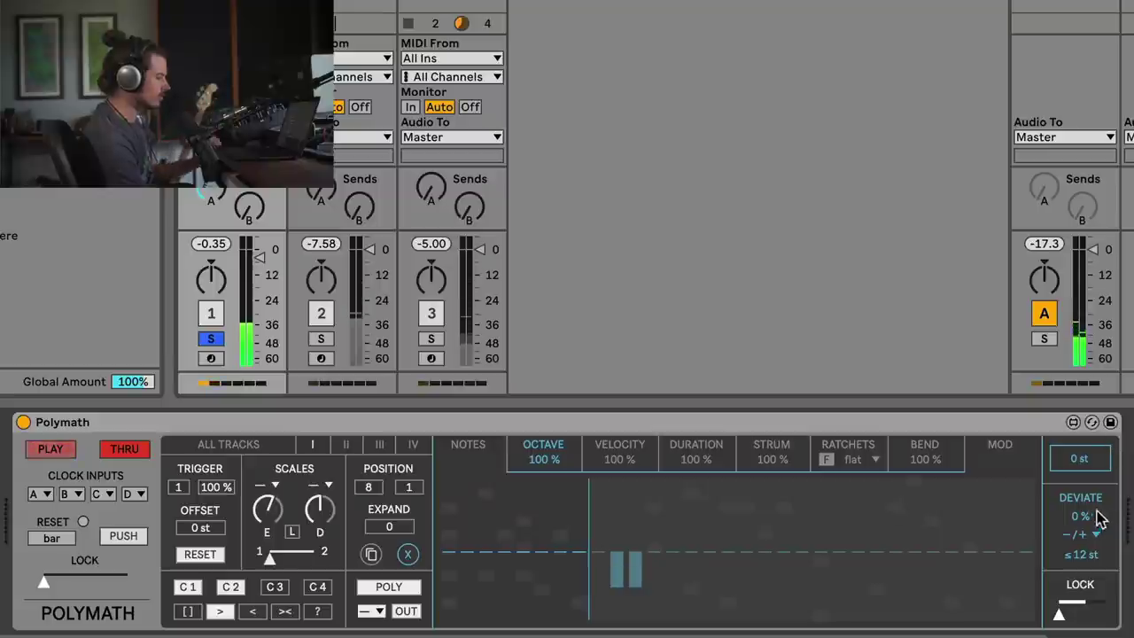
- Set the Octave lane's deviation to 49%, listen to the sequence, and return the global and lane Lock sliders to their minimum
{"action": "key", "text": "space"}
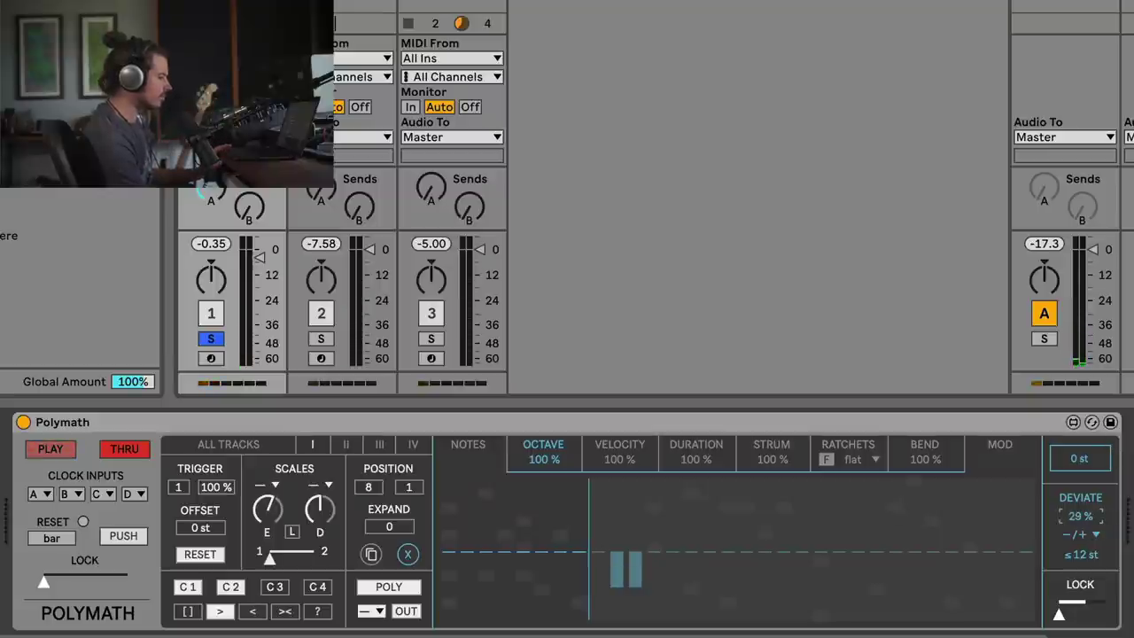
{"action": "left_click_drag", "start_coordinate": [1080, 517], "coordinate": [1080, 498]}
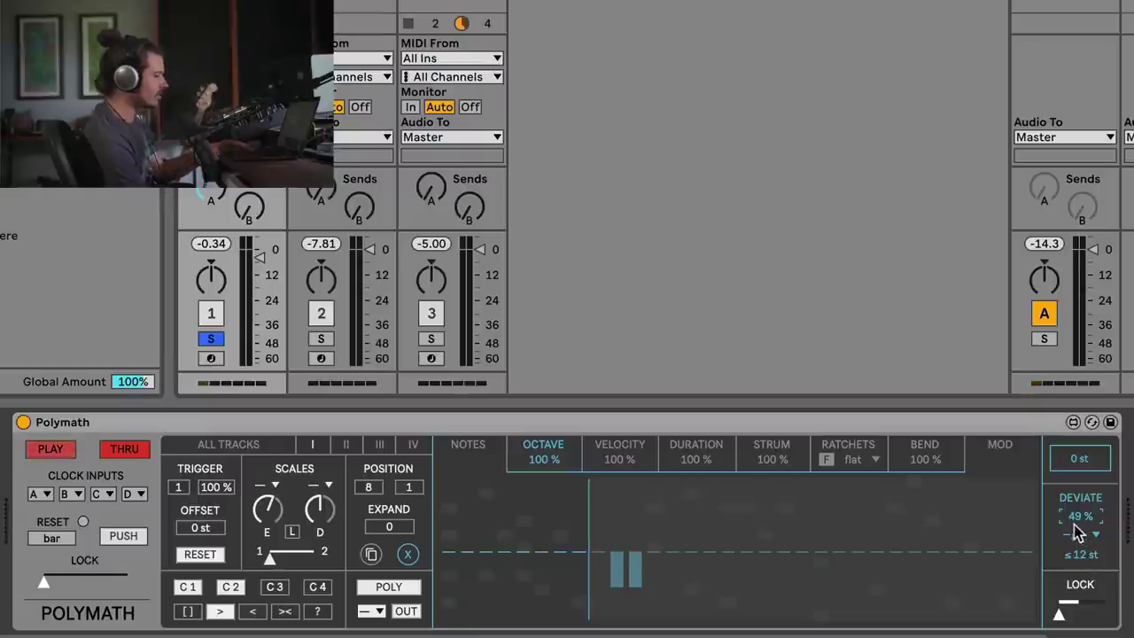
{"action": "key", "text": "space"}
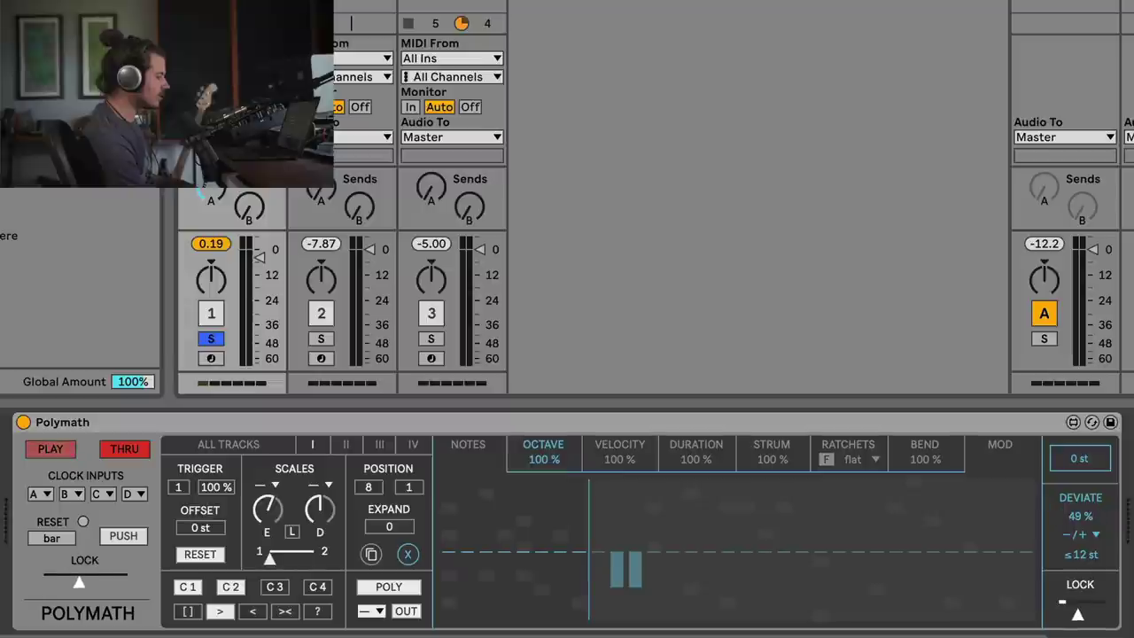
{"action": "left_click_drag", "start_coordinate": [56, 582], "coordinate": [43, 582]}
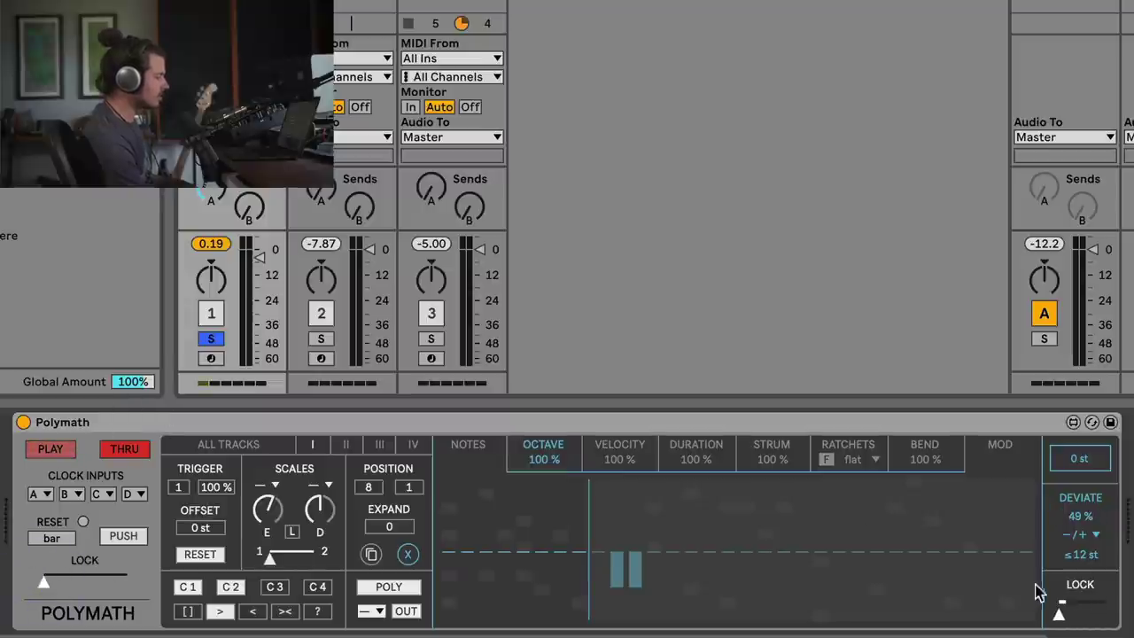
- Raise the Bend lane's deviation and set the Strum lane's deviation to 25%
{"action": "left_click", "coordinate": [915, 452]}
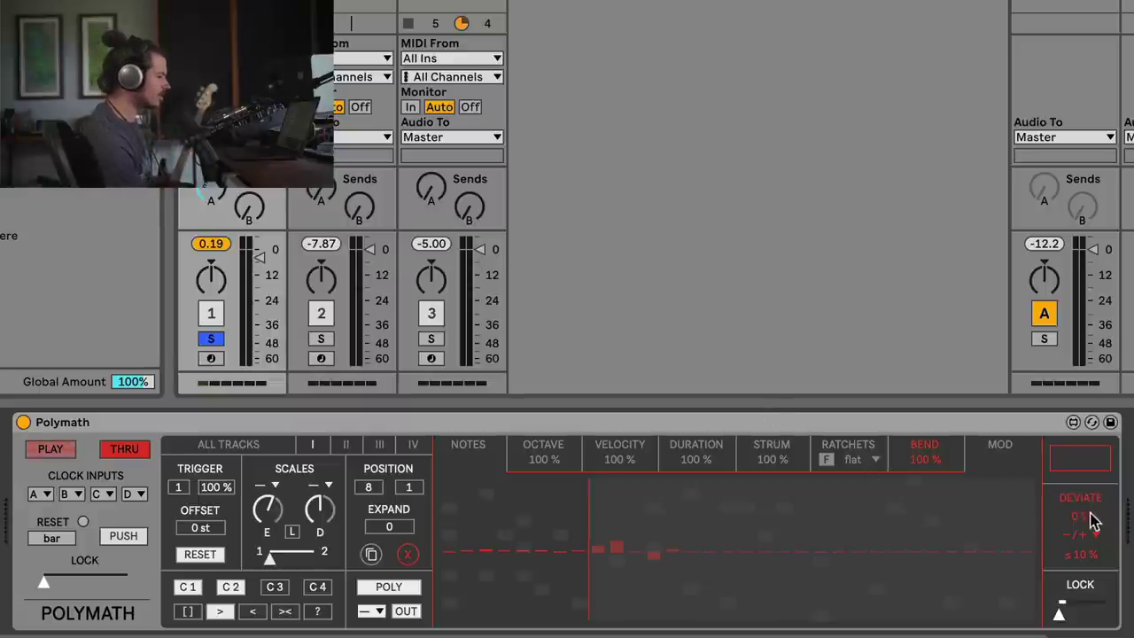
{"action": "left_click_drag", "start_coordinate": [1081, 516], "coordinate": [1081, 562]}
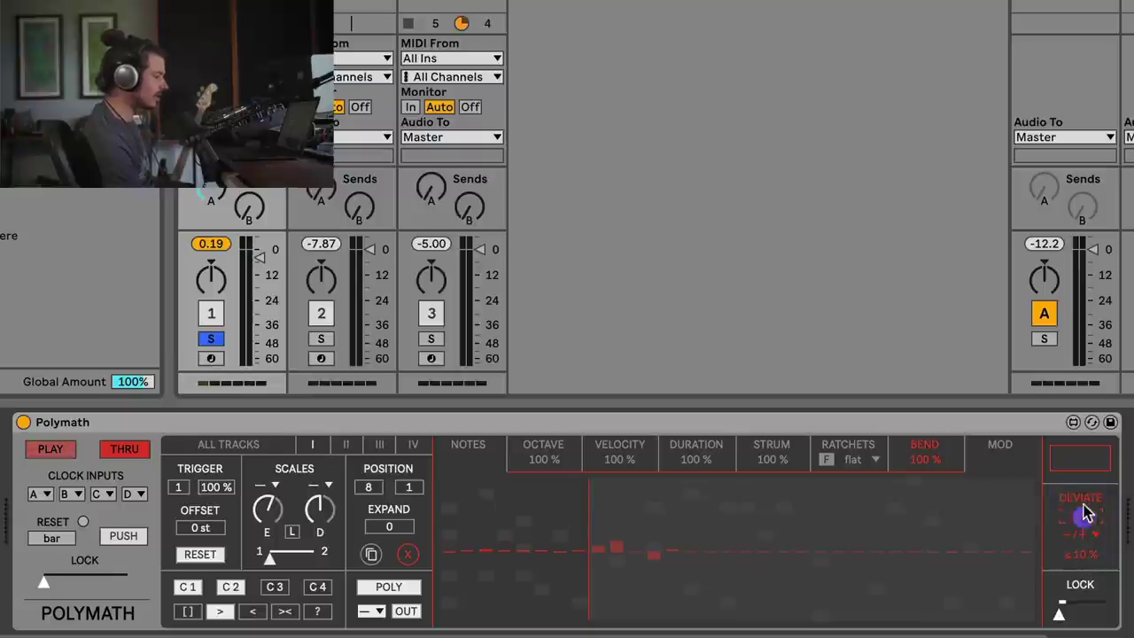
{"action": "left_click_drag", "start_coordinate": [1084, 514], "coordinate": [1077, 511]}
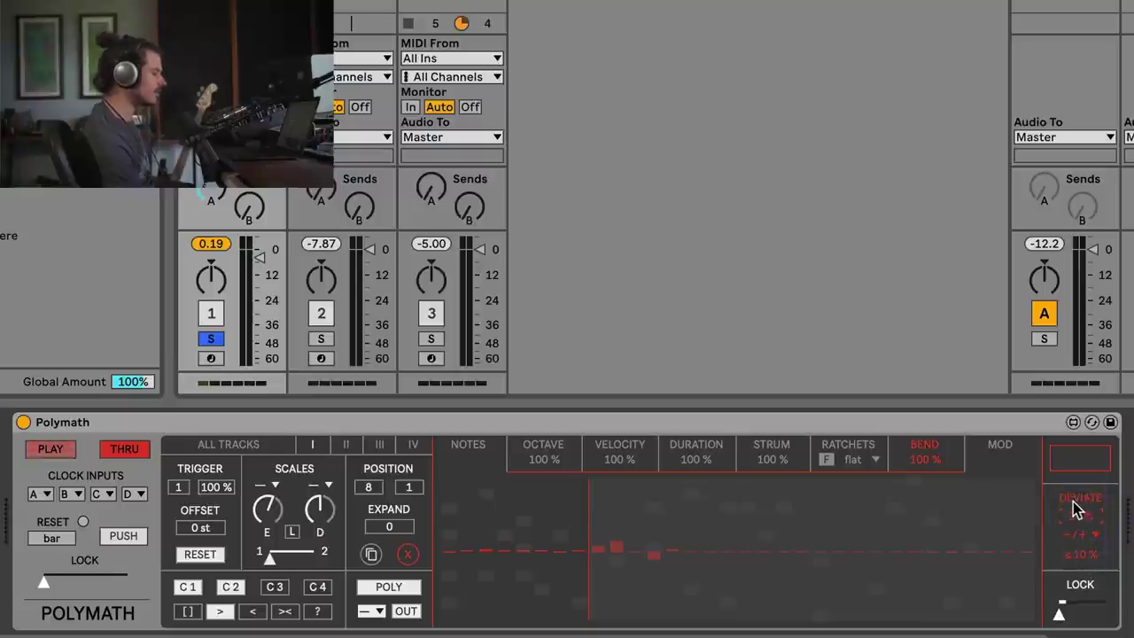
{"action": "left_click", "coordinate": [772, 451]}
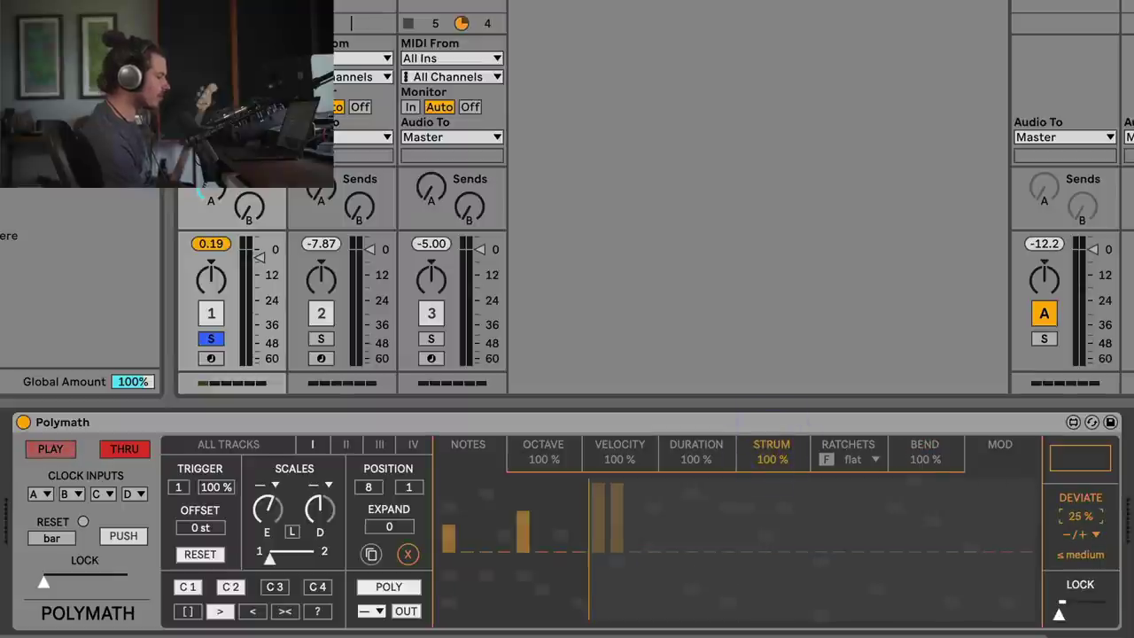
{"action": "left_click", "coordinate": [1079, 536]}
- Draw short durations on track I's eight active steps and set the Duration lane's deviation to 47% with a 390 ms limit
{"action": "left_click", "coordinate": [696, 450]}
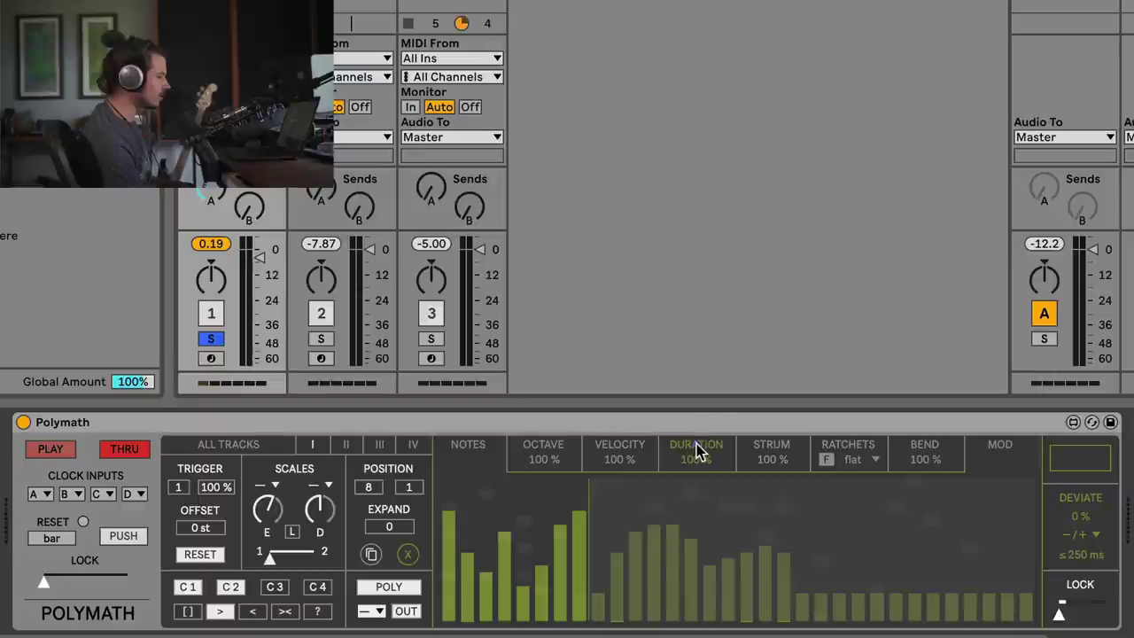
{"action": "mouse_move", "coordinate": [467, 577]}
{"action": "left_mouse_down"}
{"action": "mouse_move", "coordinate": [569, 597]}
{"action": "mouse_move", "coordinate": [587, 582]}
{"action": "left_mouse_up"}
{"action": "left_click", "coordinate": [454, 585]}
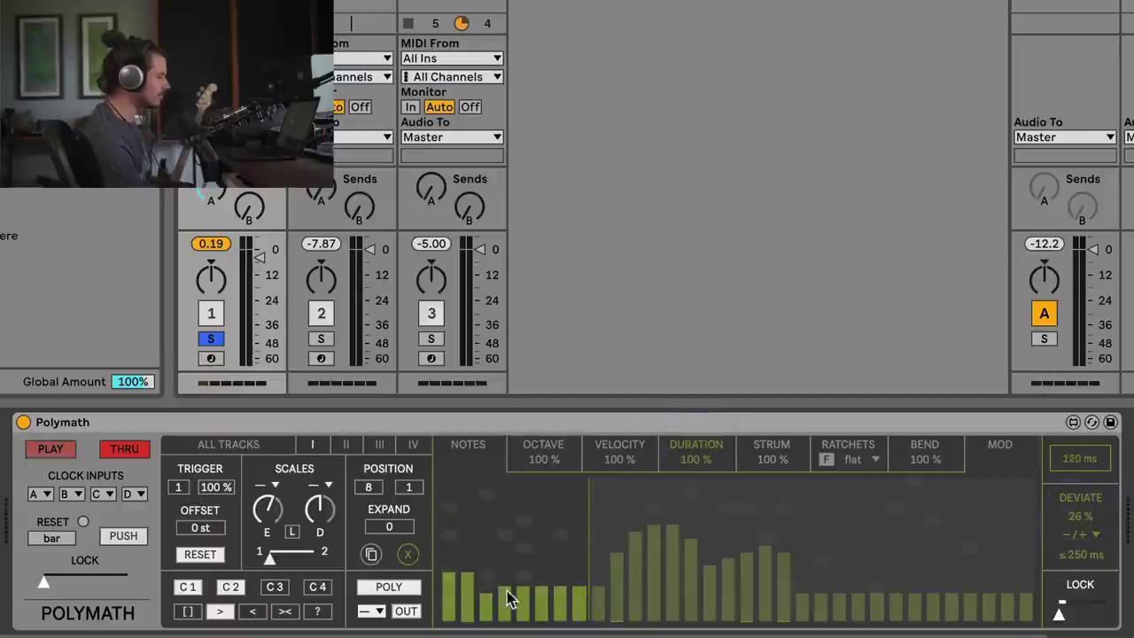
{"action": "mouse_move", "coordinate": [510, 598]}
{"action": "left_mouse_down"}
{"action": "mouse_move", "coordinate": [551, 602]}
{"action": "mouse_move", "coordinate": [567, 579]}
{"action": "left_mouse_up"}
{"action": "left_click", "coordinate": [536, 582]}
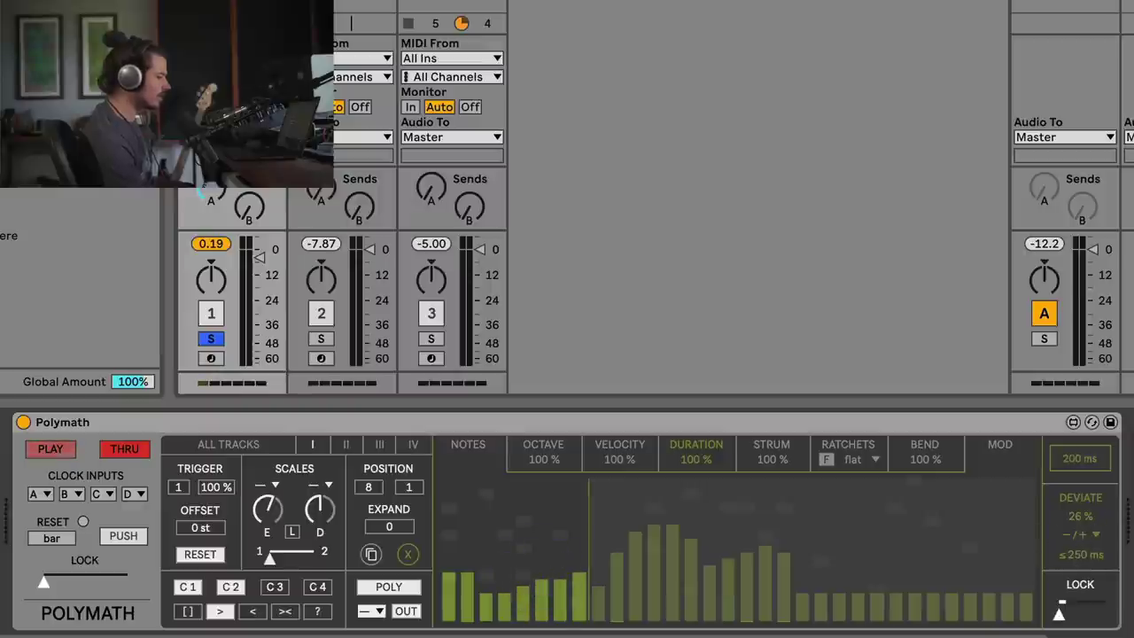
{"action": "left_click_drag", "start_coordinate": [1080, 516], "coordinate": [1080, 505]}
{"action": "left_click", "coordinate": [1083, 555]}
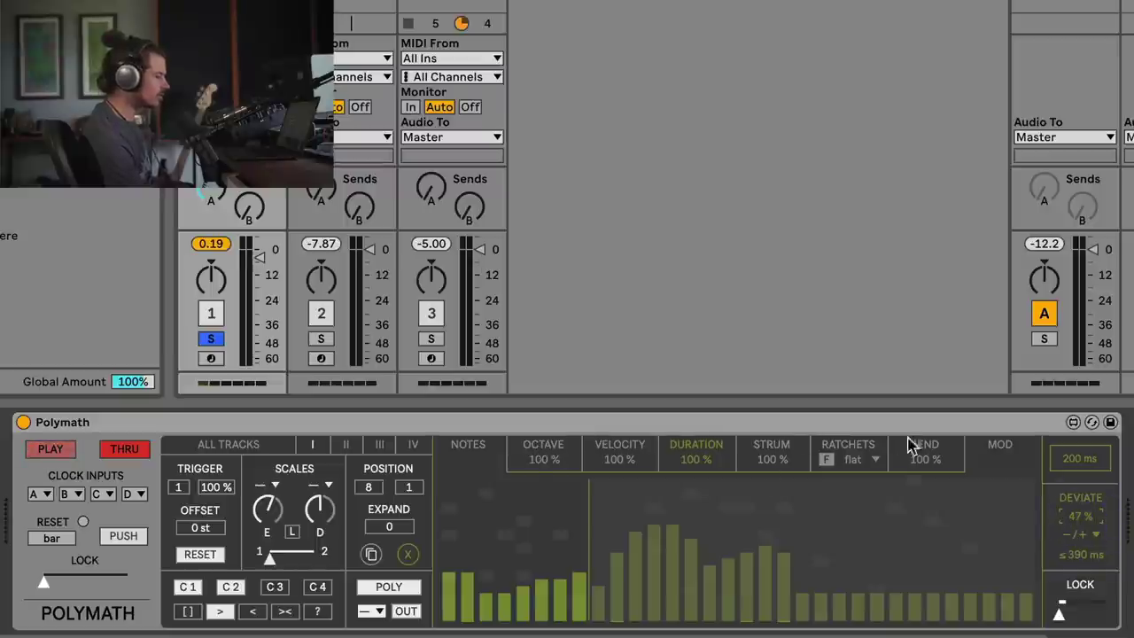
- Set the Notes lane's deviation to 25% and the Mod lane's deviation to 30%, and play the sequence
{"action": "left_click", "coordinate": [471, 446]}
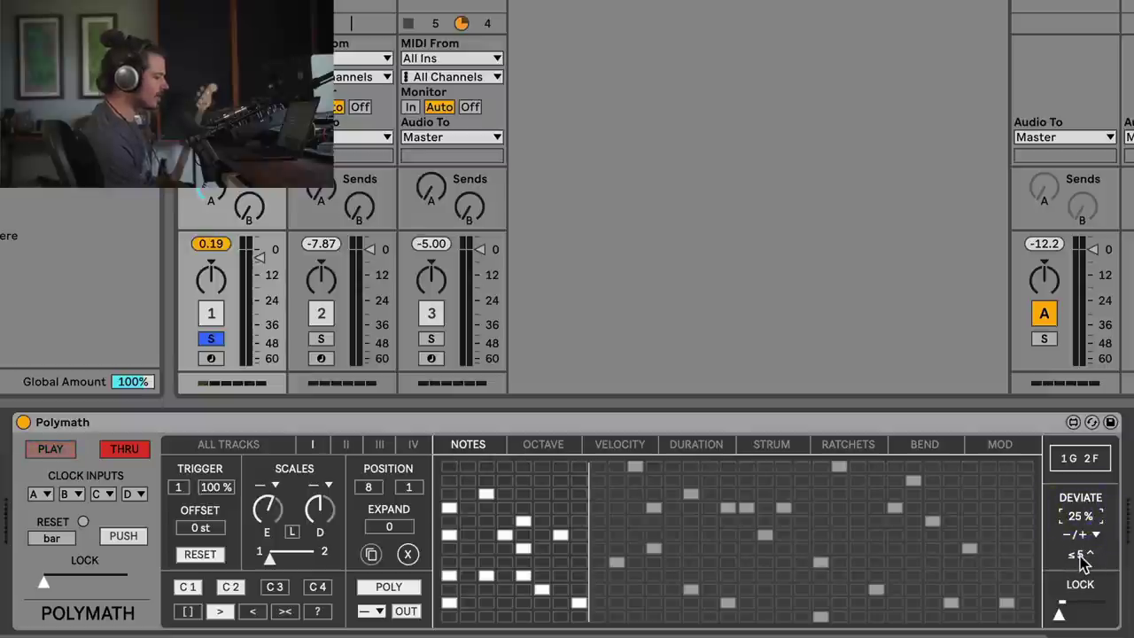
{"action": "left_click", "coordinate": [468, 444]}
{"action": "left_click", "coordinate": [1001, 444]}
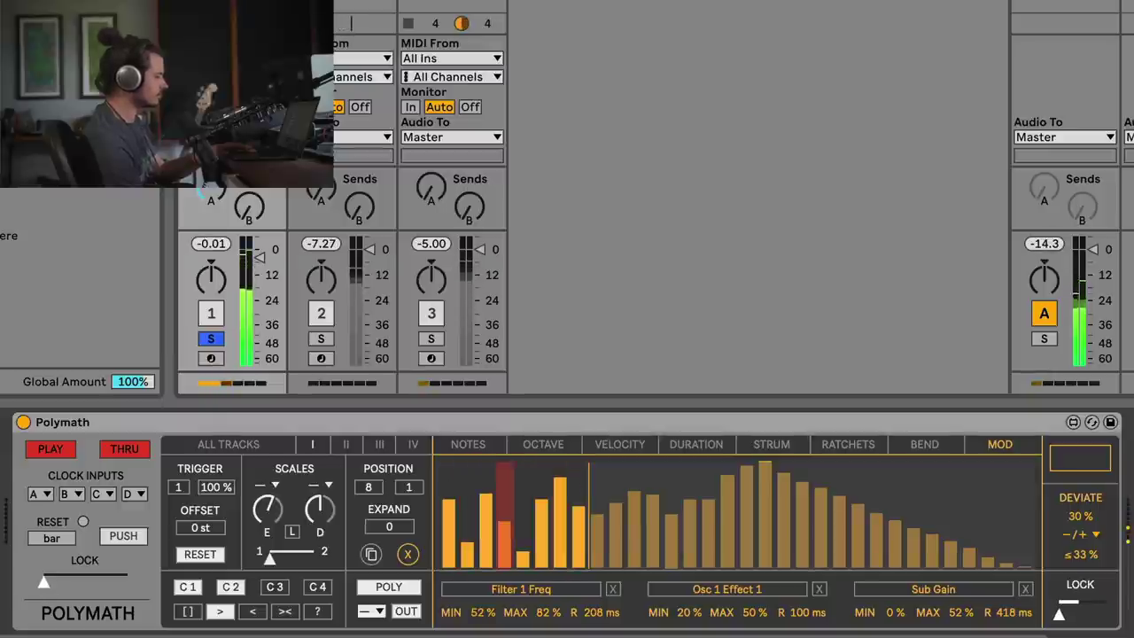
- Sweep Polymath's global Lock slider between minimum and maximum while playing the sequence, leaving it at maximum
{"action": "left_click_drag", "start_coordinate": [43, 582], "coordinate": [129, 585]}
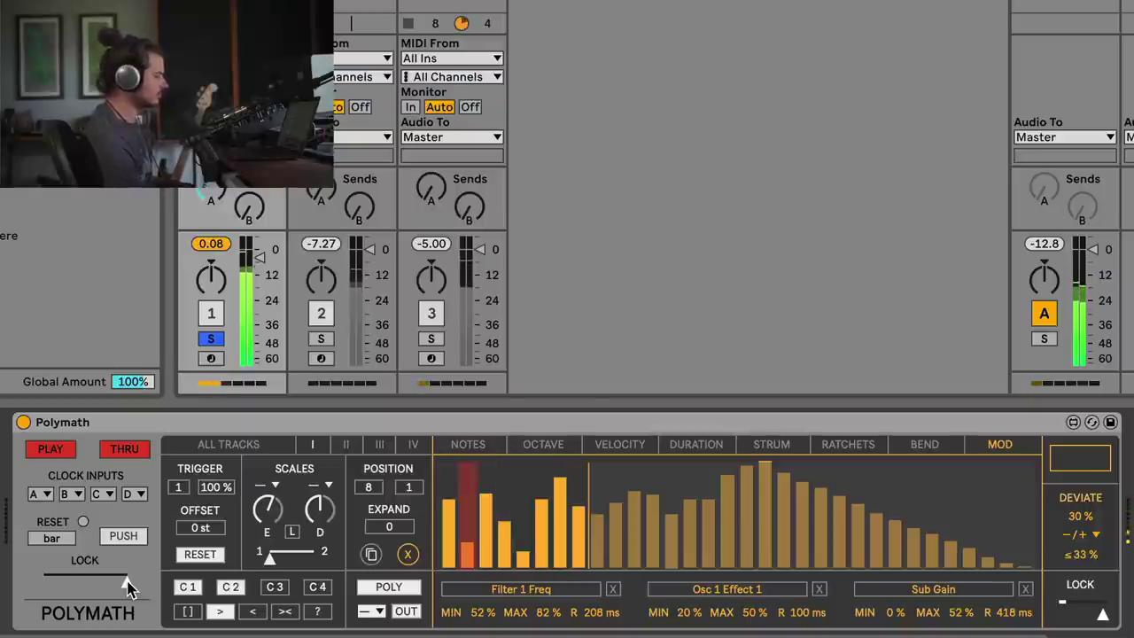
{"action": "key", "text": "space"}
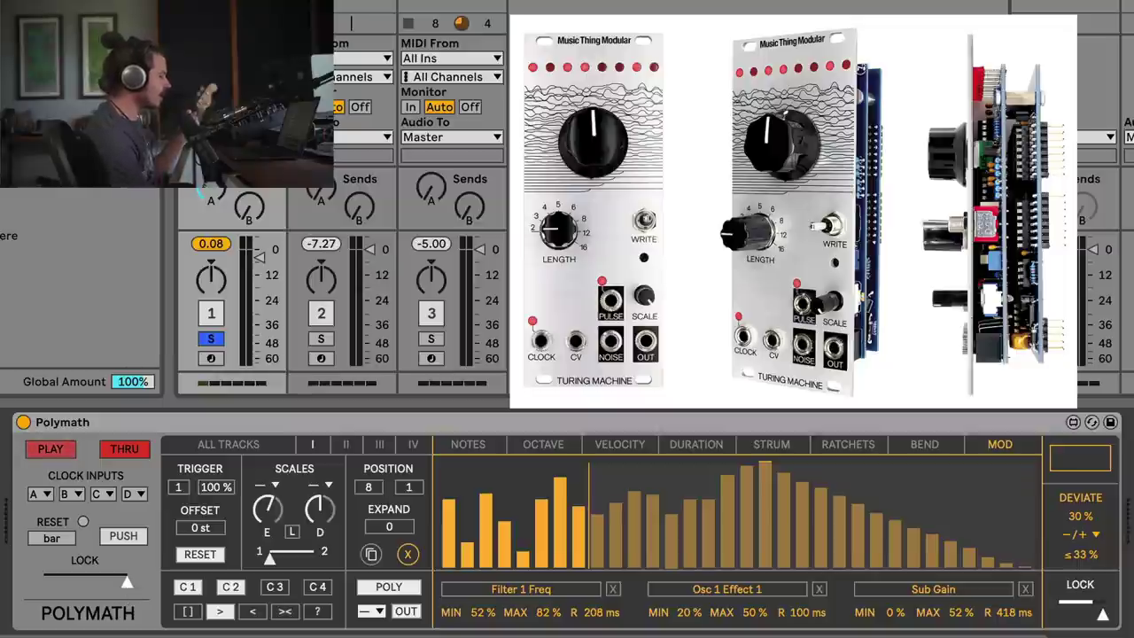
{"action": "left_click", "coordinate": [125, 584]}
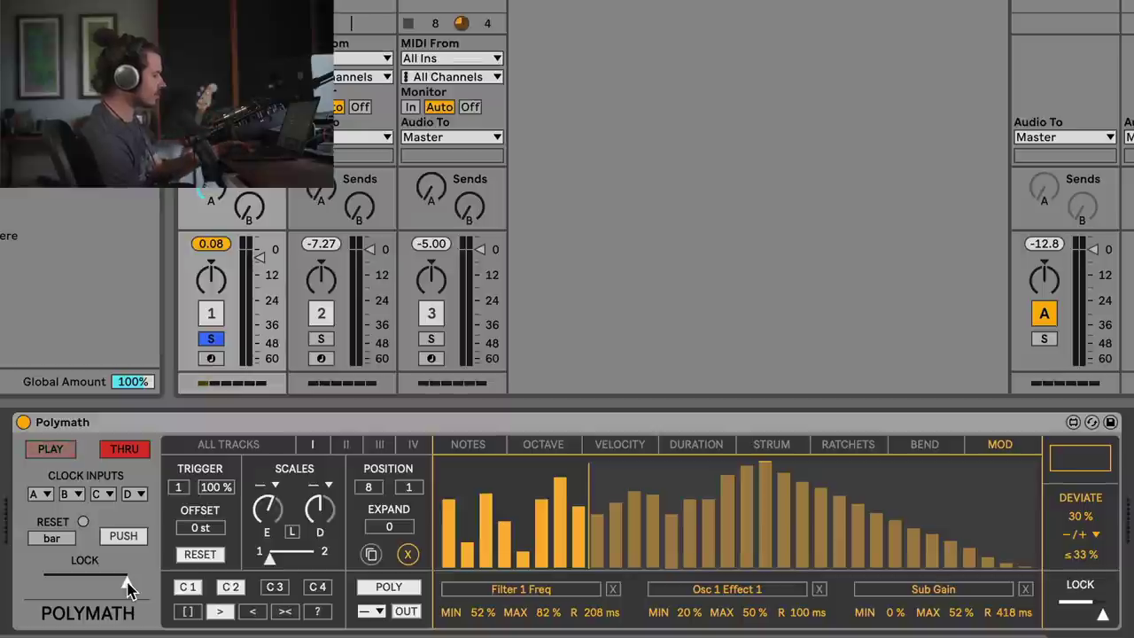
{"action": "key", "text": "space"}
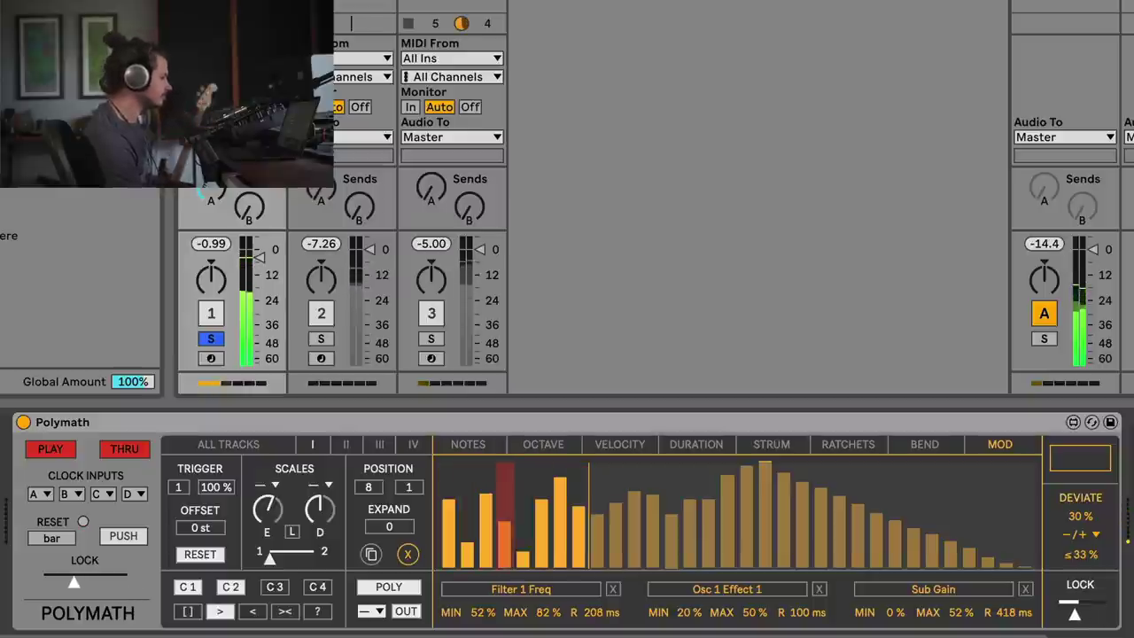
{"action": "left_click_drag", "start_coordinate": [74, 582], "coordinate": [121, 582]}
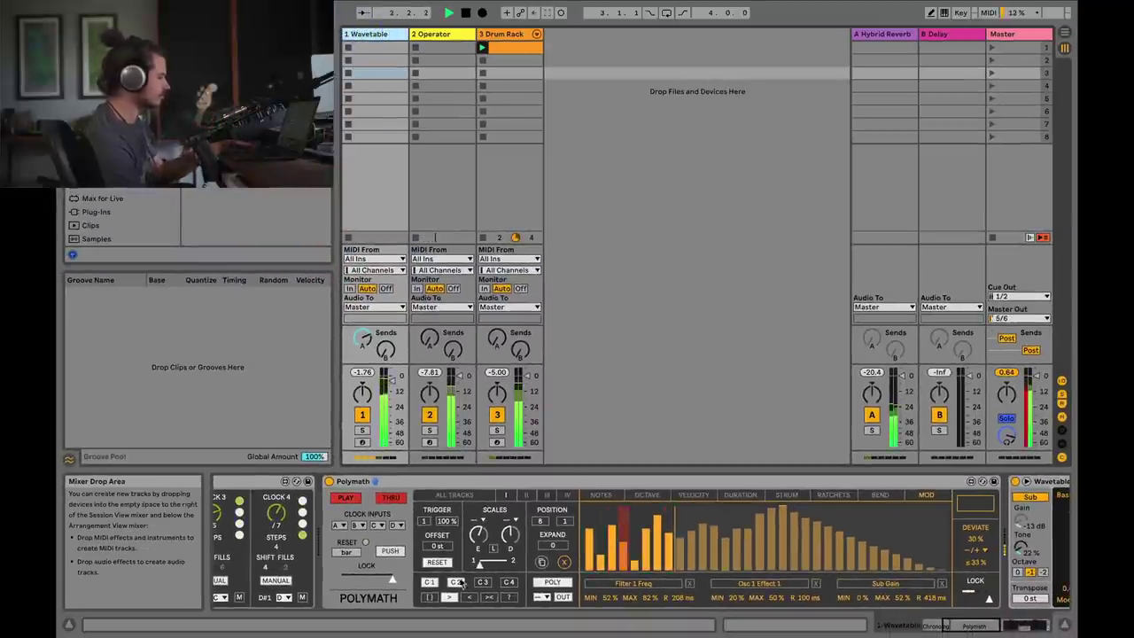
{"action": "left_click_drag", "start_coordinate": [393, 578], "coordinate": [345, 581]}
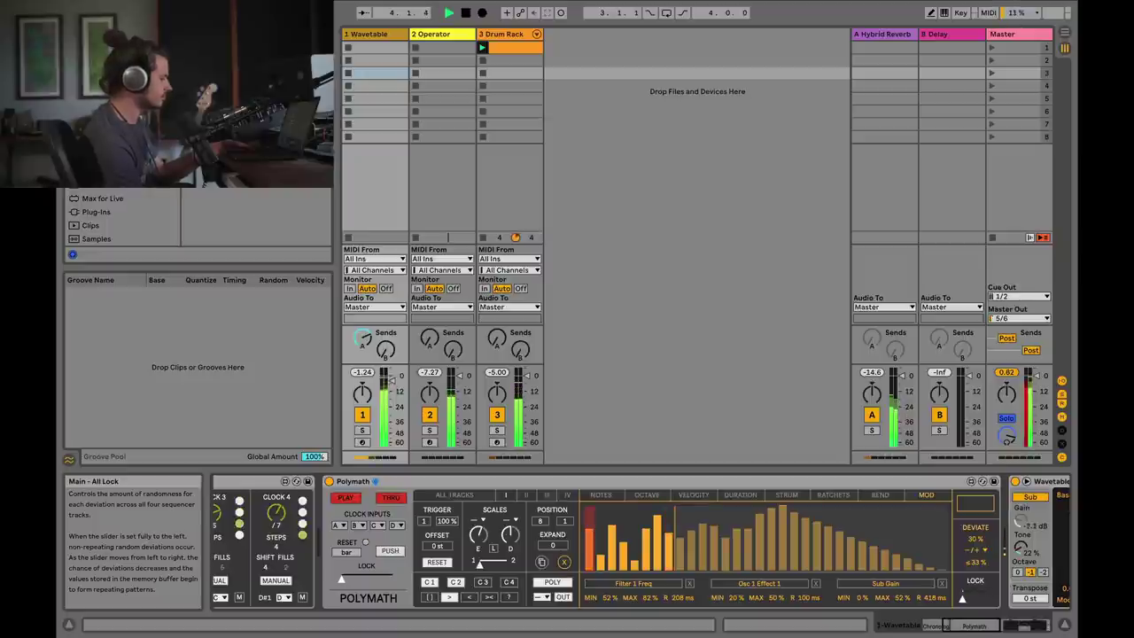
{"action": "left_click_drag", "start_coordinate": [343, 580], "coordinate": [393, 578]}
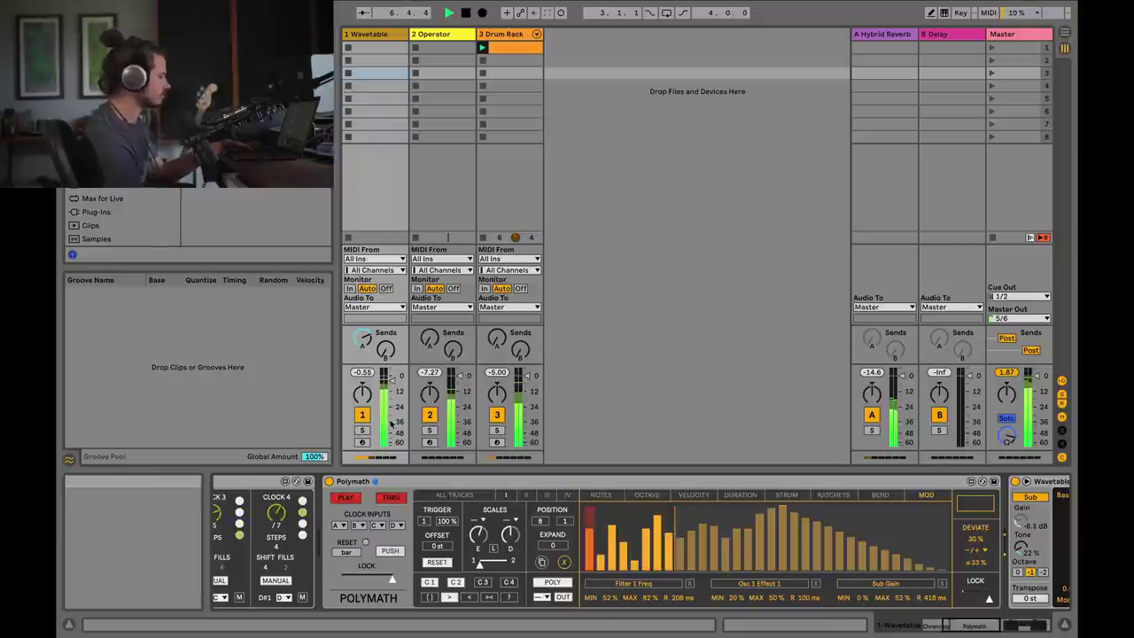
- Deactivate the Wavetable track and switch Polymath's track II to Poly and back to Mono
{"action": "left_click", "coordinate": [363, 416]}
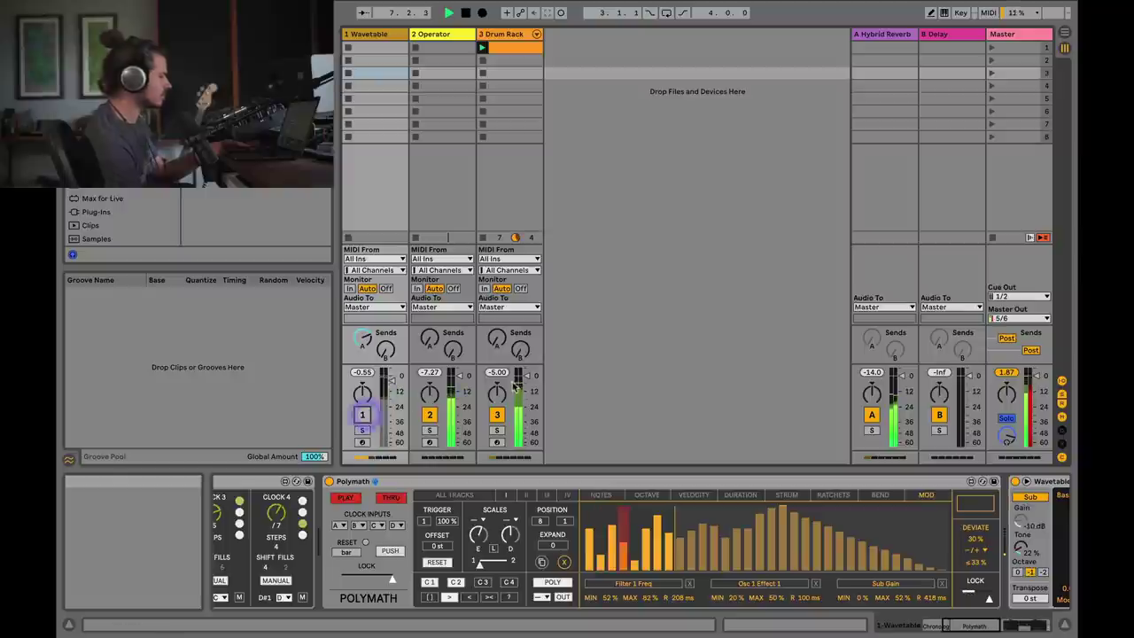
{"action": "left_click", "coordinate": [552, 582]}
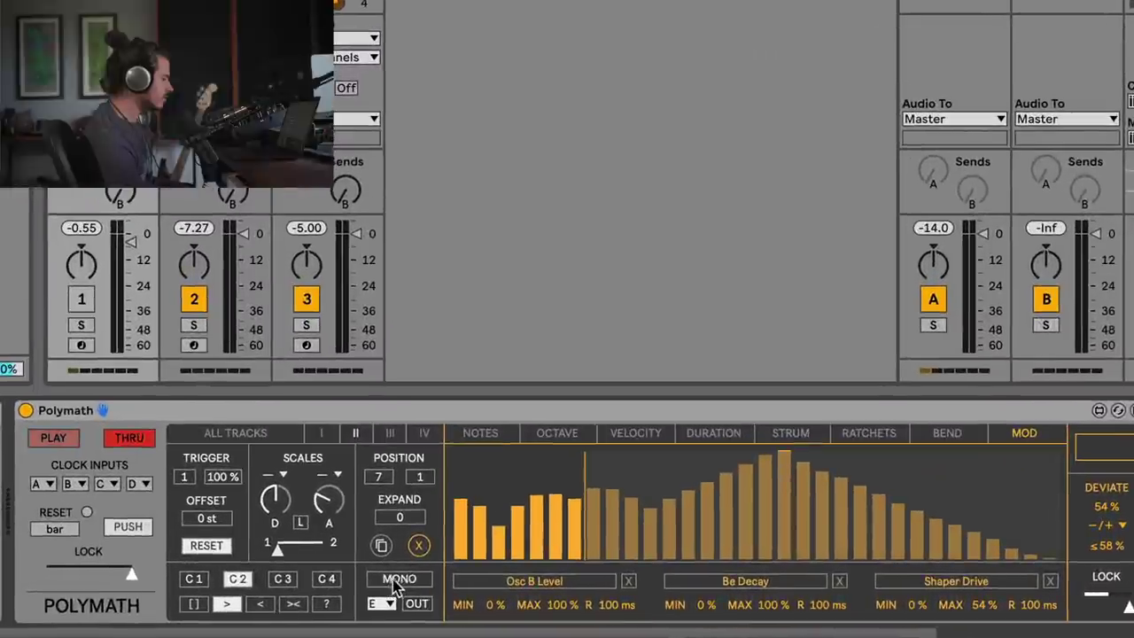
{"action": "left_click", "coordinate": [398, 583]}
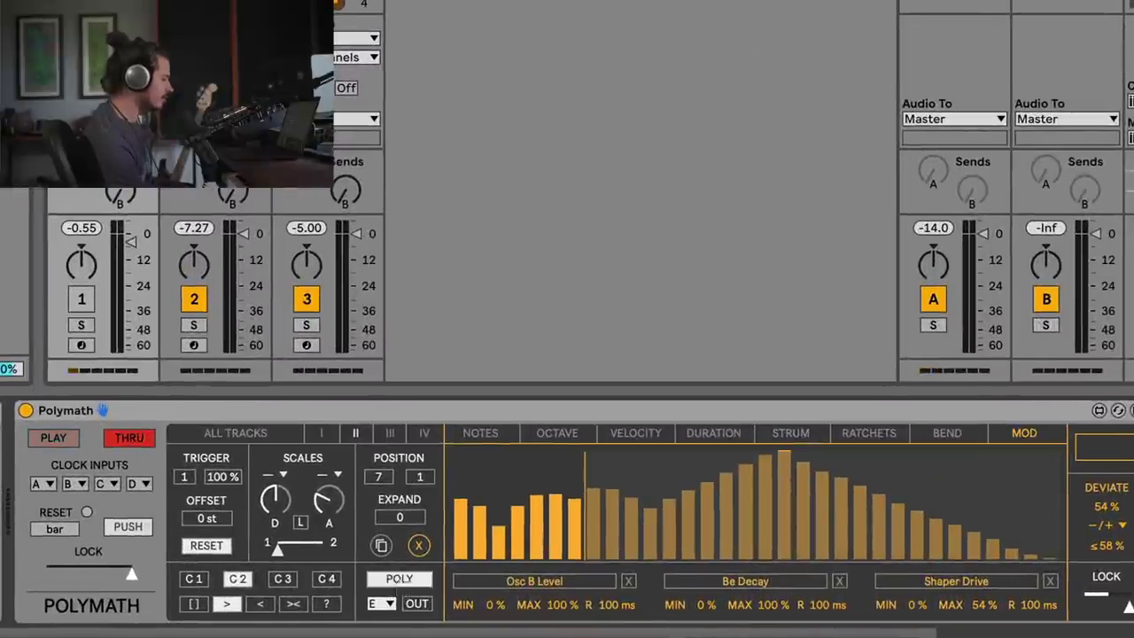
{"action": "left_click", "coordinate": [398, 582]}
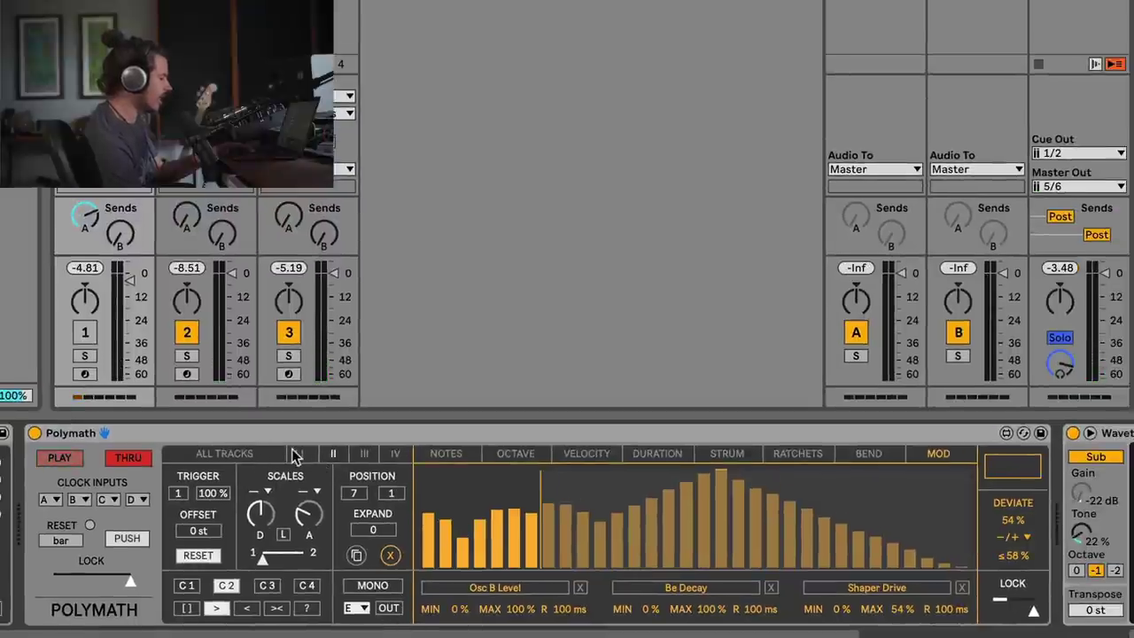
- Compare the output settings of Polymath's tracks I and II and examine the routing letters available for track II
{"action": "left_click", "coordinate": [299, 453]}
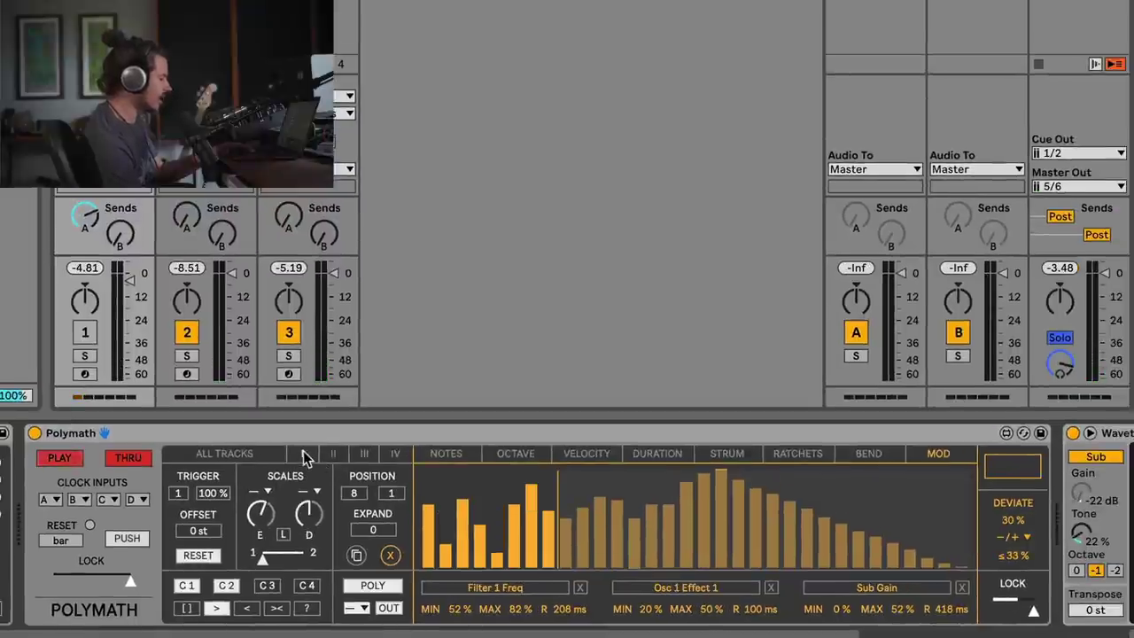
{"action": "left_click", "coordinate": [390, 610]}
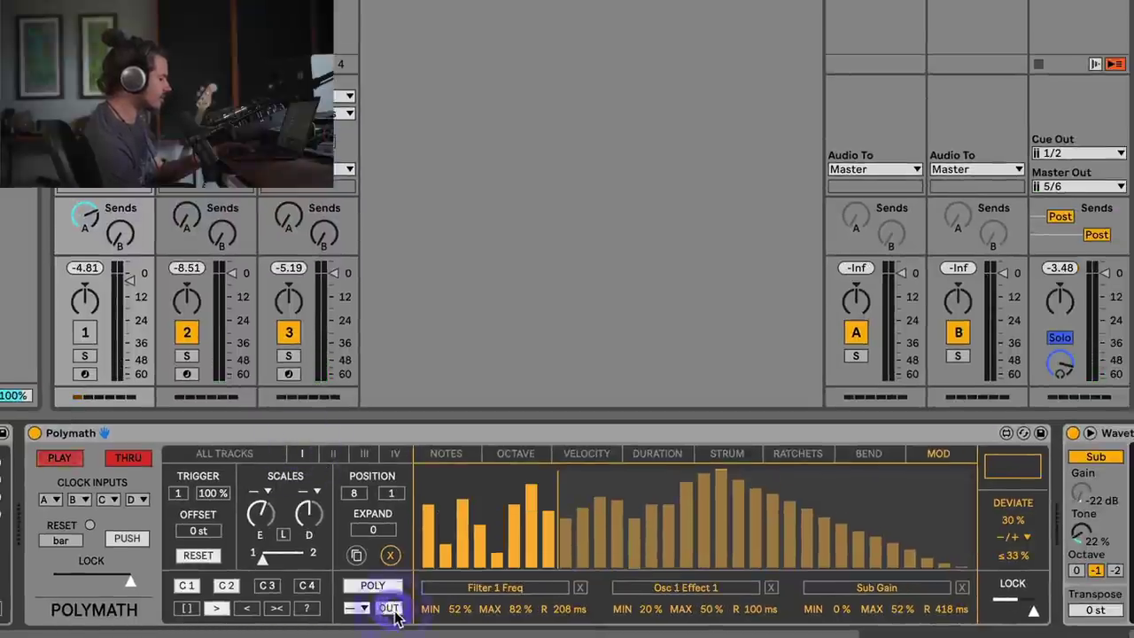
{"action": "left_click", "coordinate": [333, 454]}
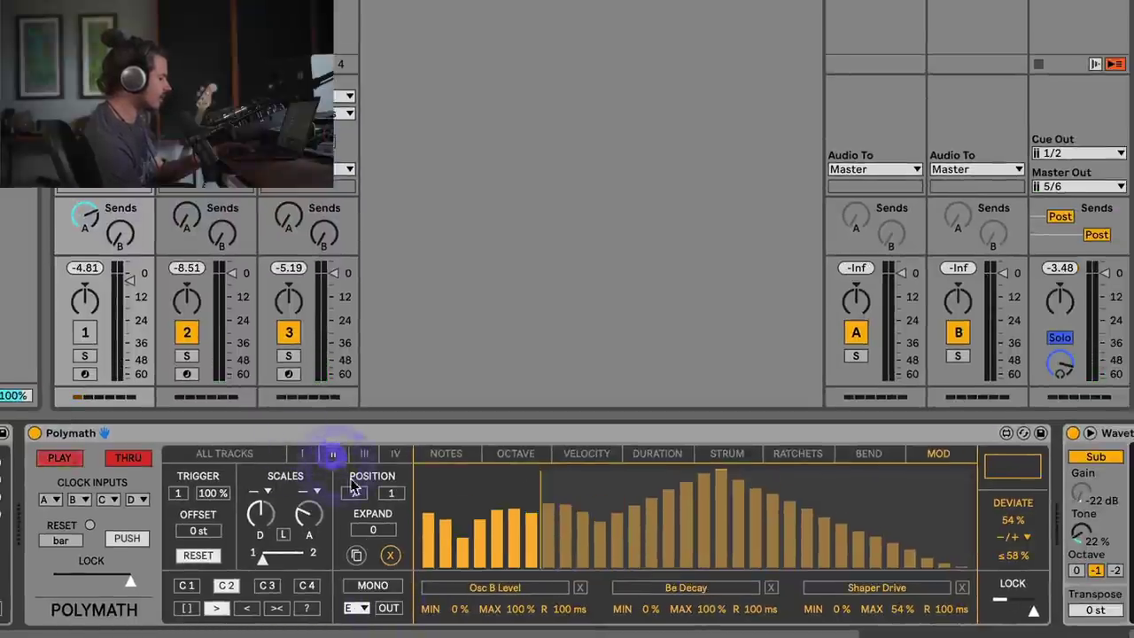
{"action": "left_click", "coordinate": [359, 611]}
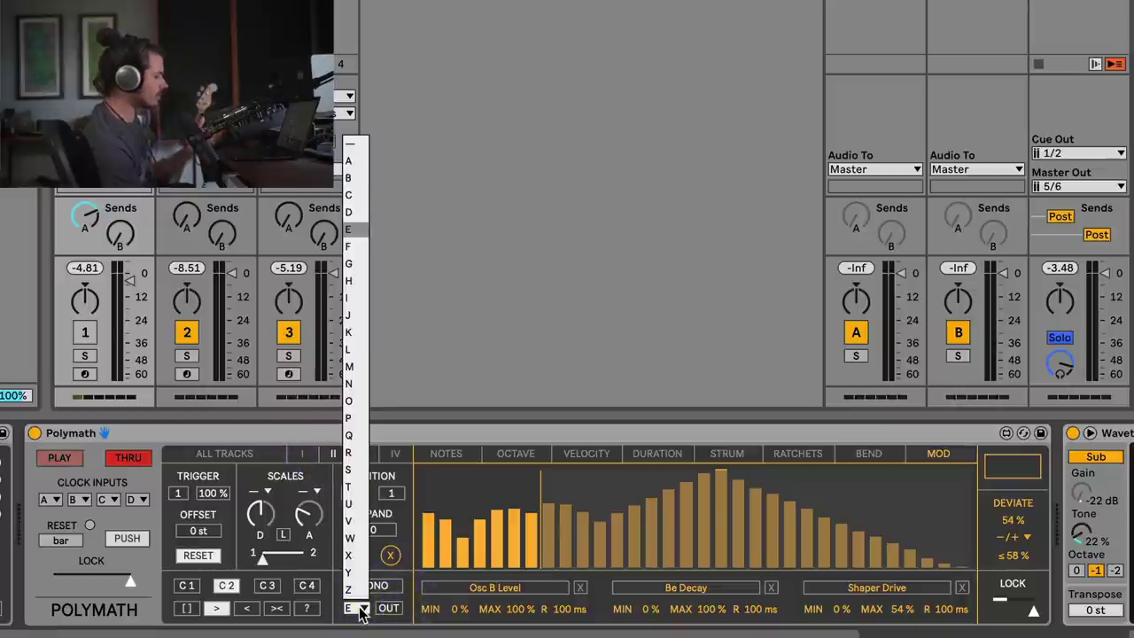
{"action": "left_click", "coordinate": [359, 611]}
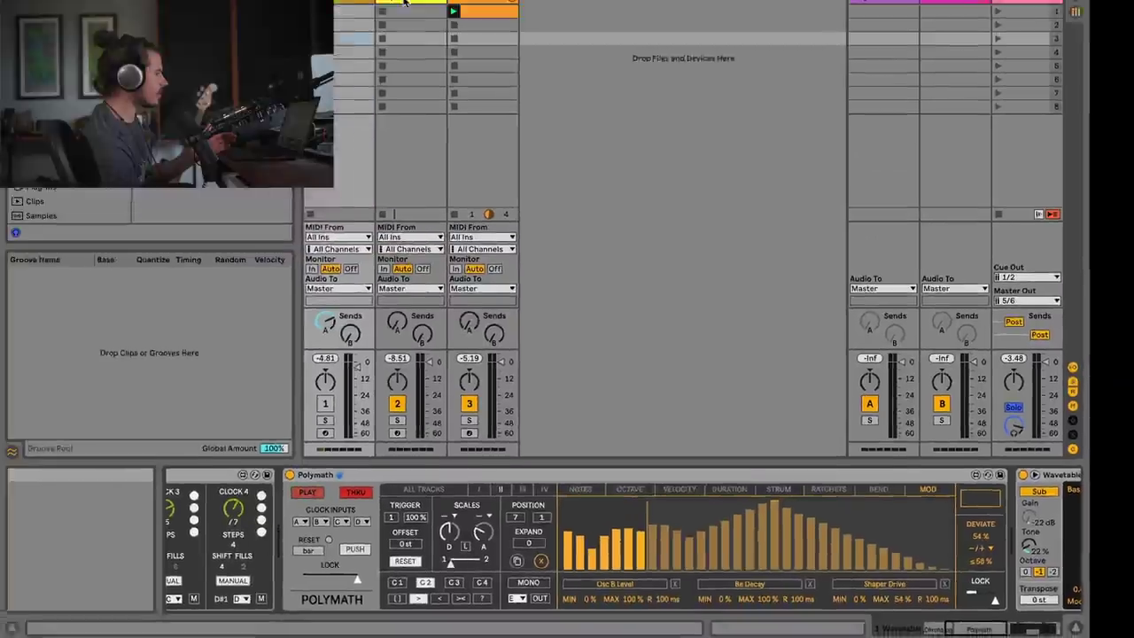
- Inspect the Hub device on the Operator track and compare its receive letter with track II's send letter
{"action": "left_click", "coordinate": [435, 40]}
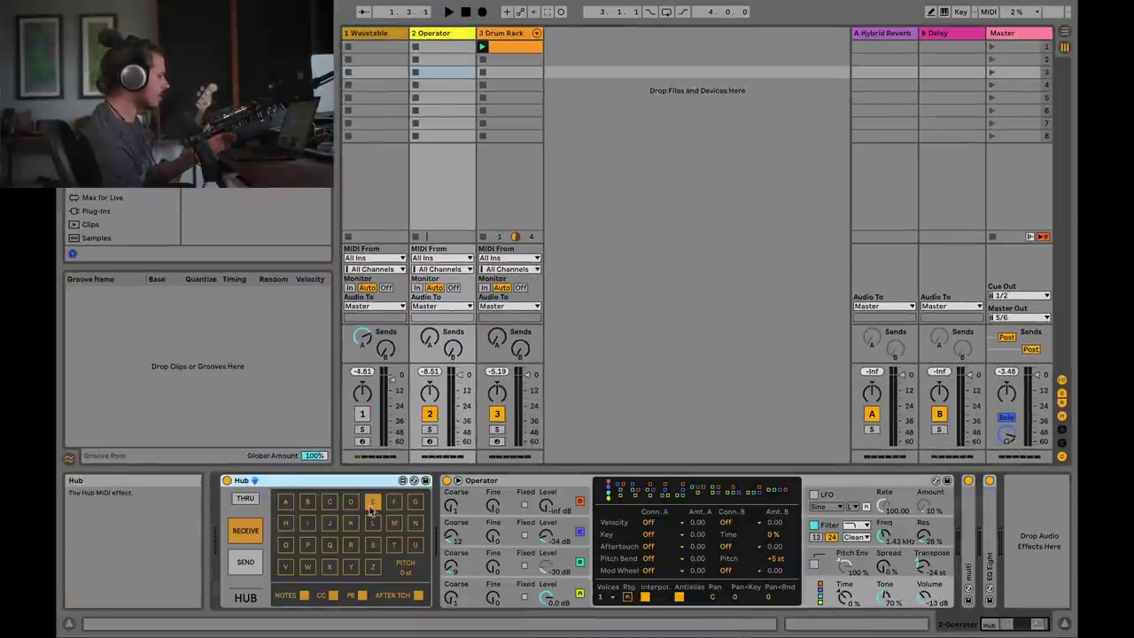
{"action": "key", "text": "Left"}
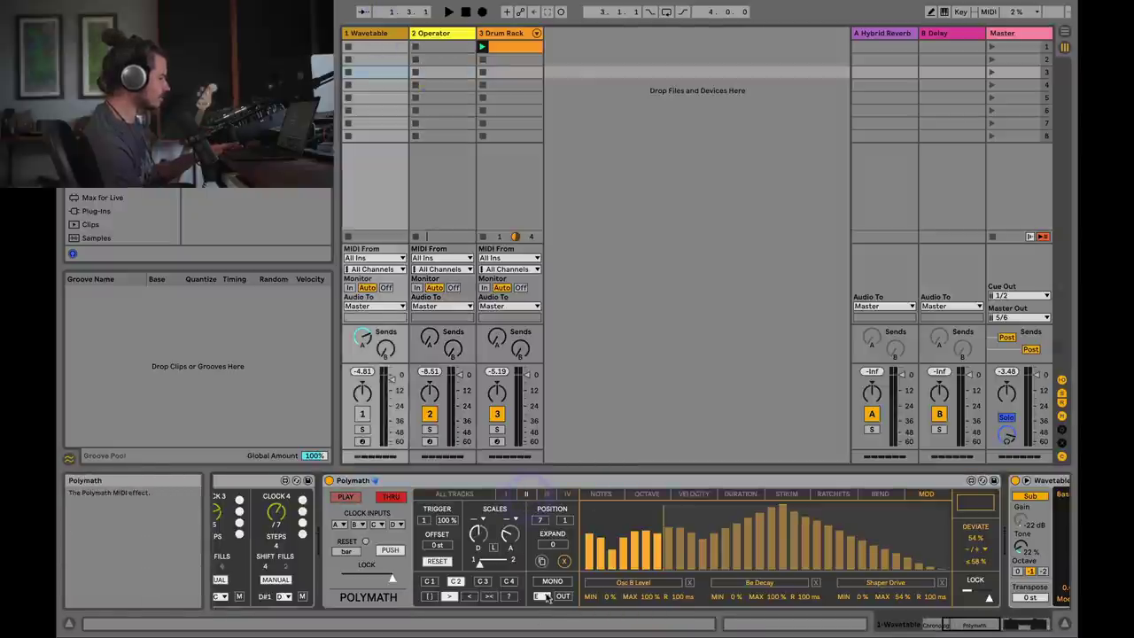
{"action": "key", "text": "Right"}
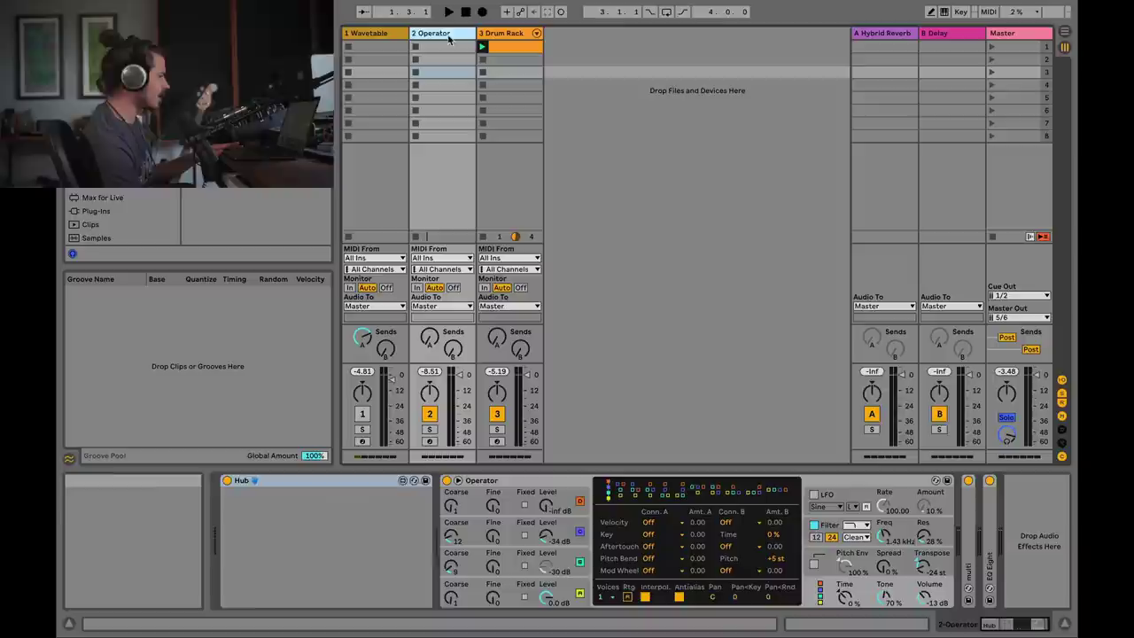
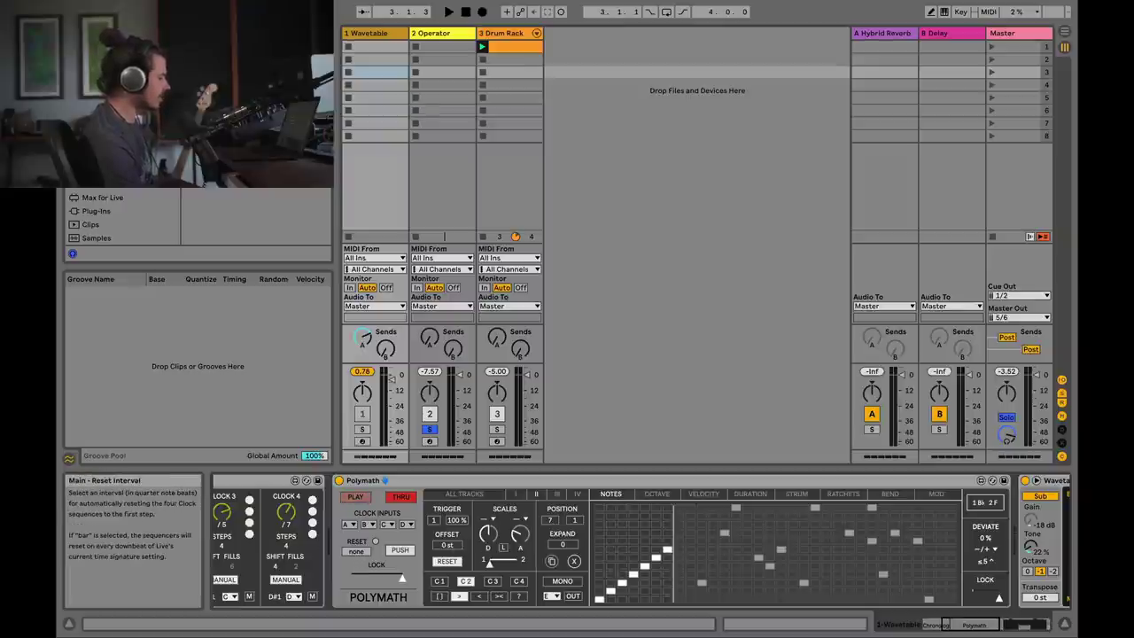
- Play track II's ascending notes with the Reset interval at none, and stop playback
{"action": "left_click_drag", "start_coordinate": [358, 557], "coordinate": [359, 549]}
{"action": "key", "text": "space"}
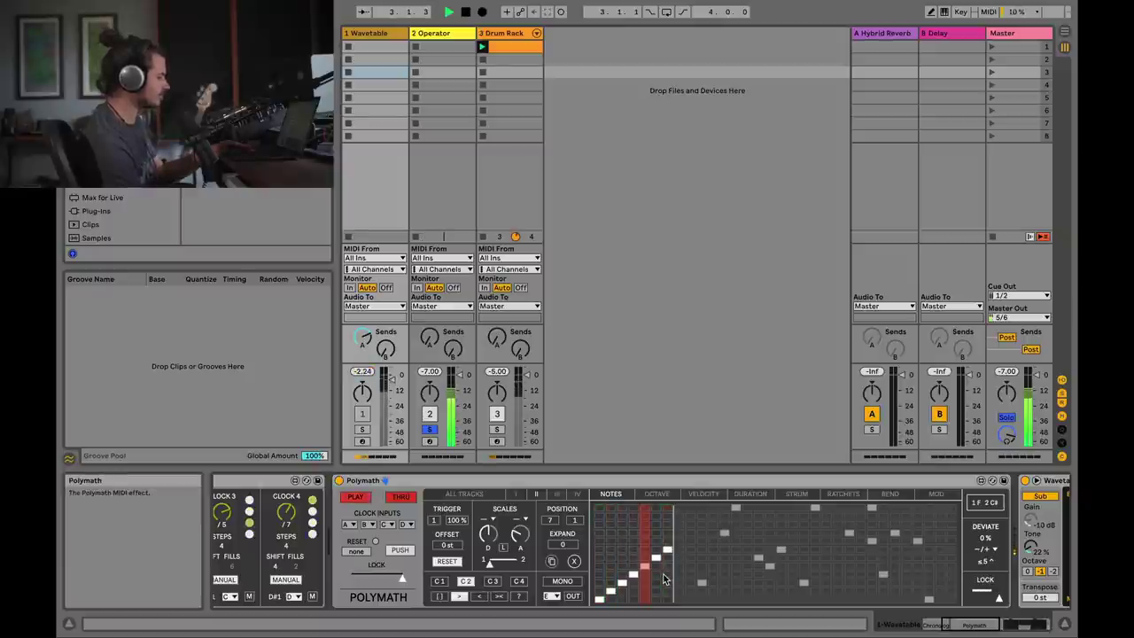
{"action": "key", "text": "space"}
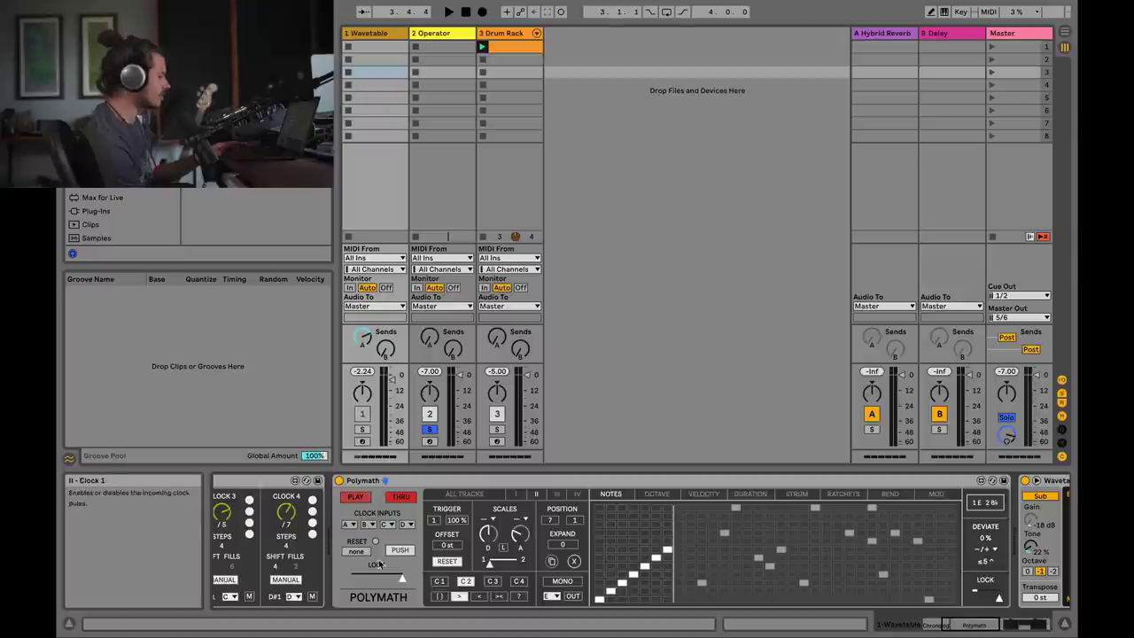
- Change Polymath's Reset interval to 4 and to 3, and play the sequence to hear the restarts
{"action": "left_click_drag", "start_coordinate": [355, 550], "coordinate": [356, 540]}
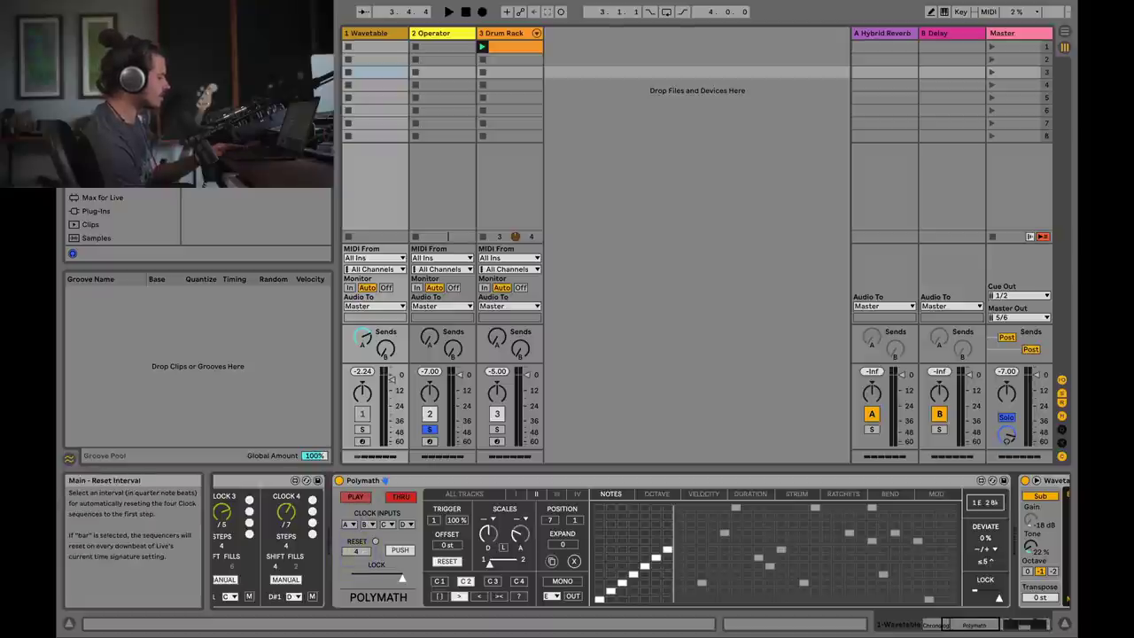
{"action": "key", "text": "space"}
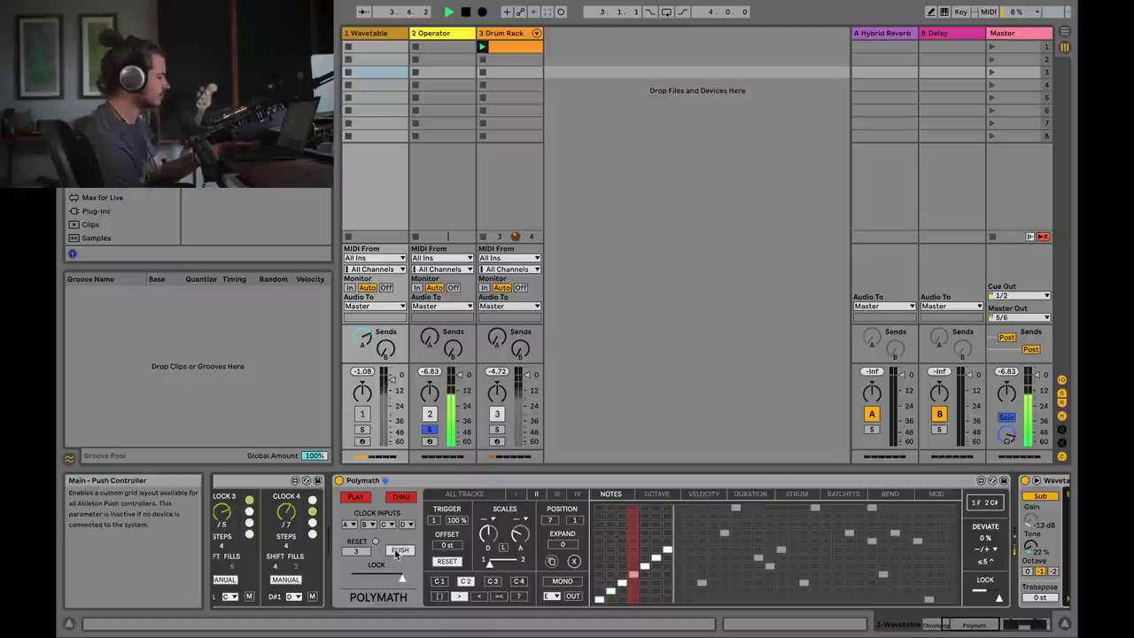
{"action": "key", "text": "space"}
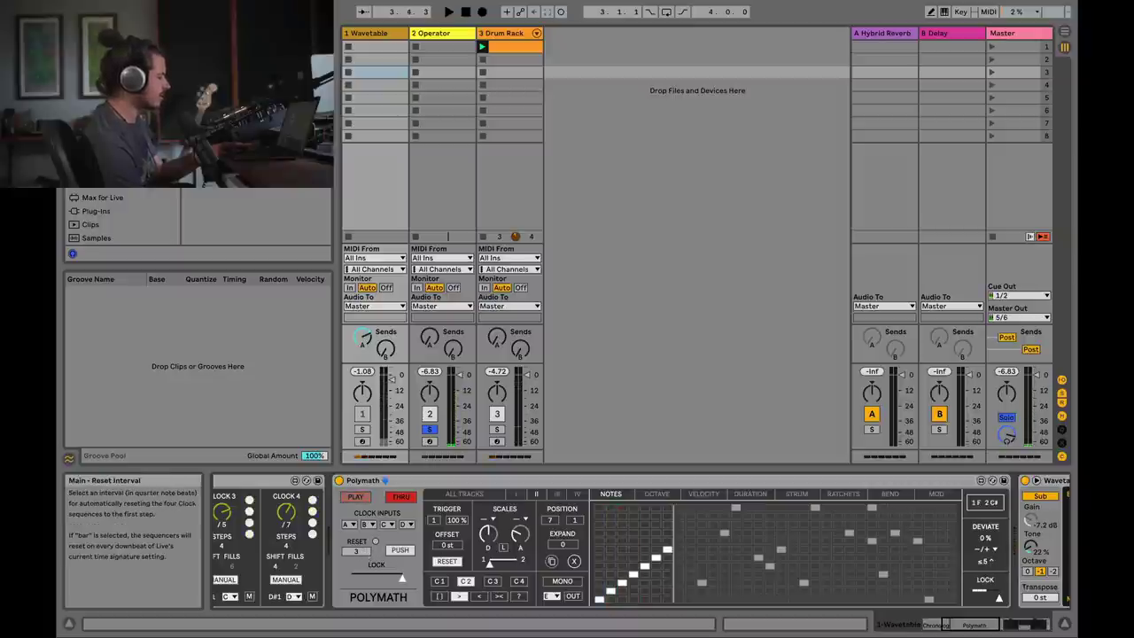
- Set the Reset interval to bar, shorten track II's note sequence to 5 steps and play it
{"action": "left_click_drag", "start_coordinate": [361, 552], "coordinate": [360, 567]}
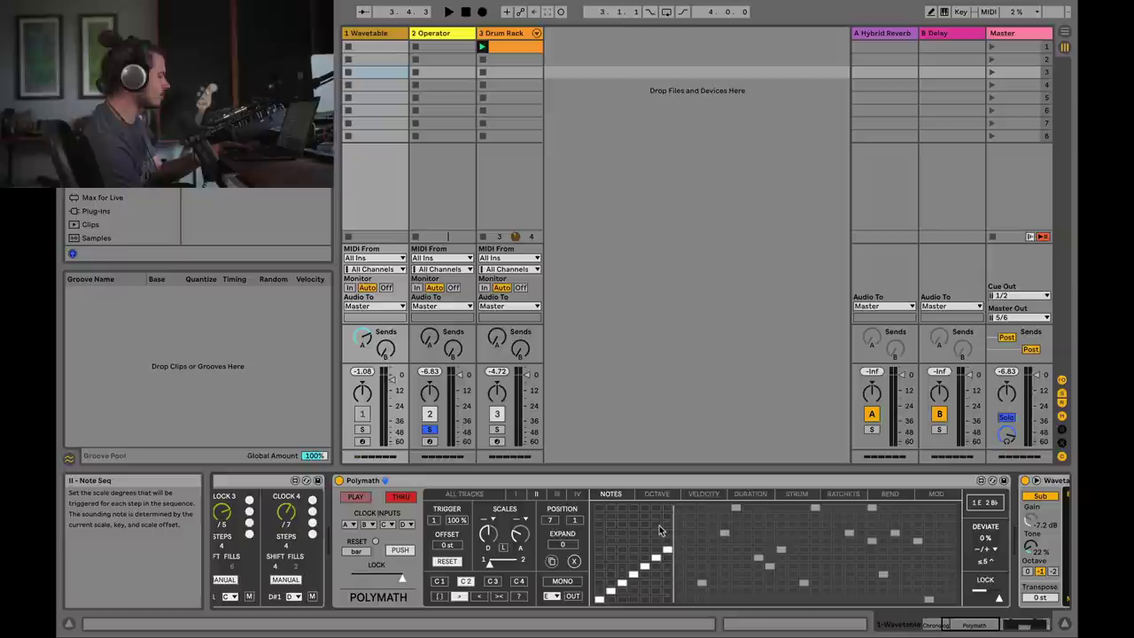
{"action": "left_click_drag", "start_coordinate": [551, 520], "coordinate": [618, 570]}
{"action": "key", "text": "space"}
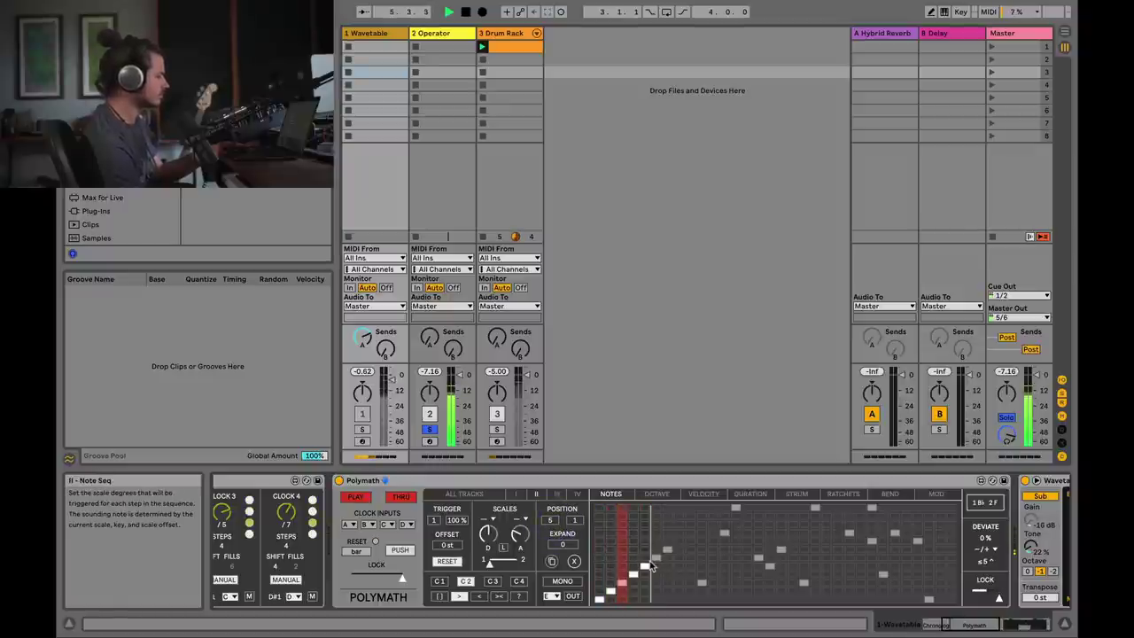
- Make all three tracks audible, play them together and lower the Wavetable track's volume slightly
{"action": "left_click", "coordinate": [492, 429]}
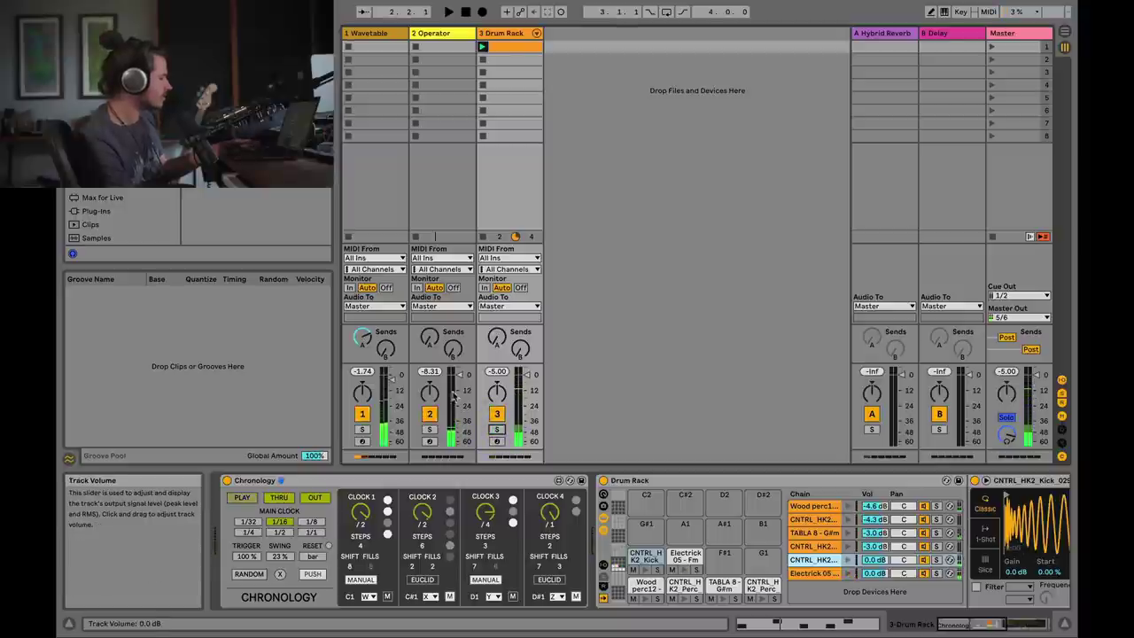
{"action": "left_click", "coordinate": [370, 35]}
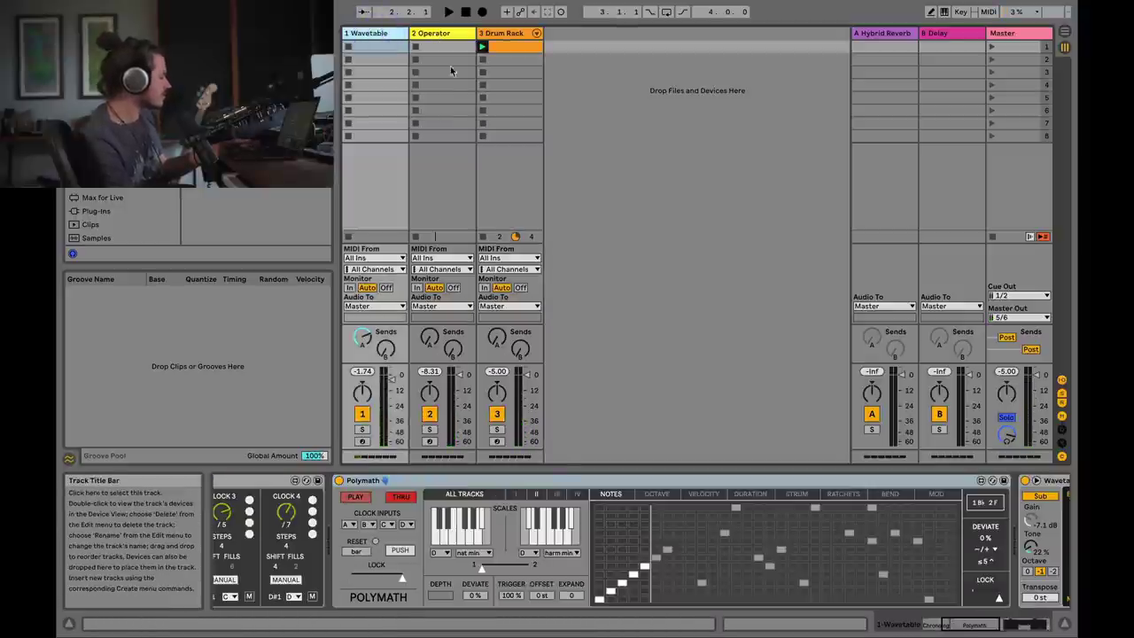
{"action": "key", "text": "space"}
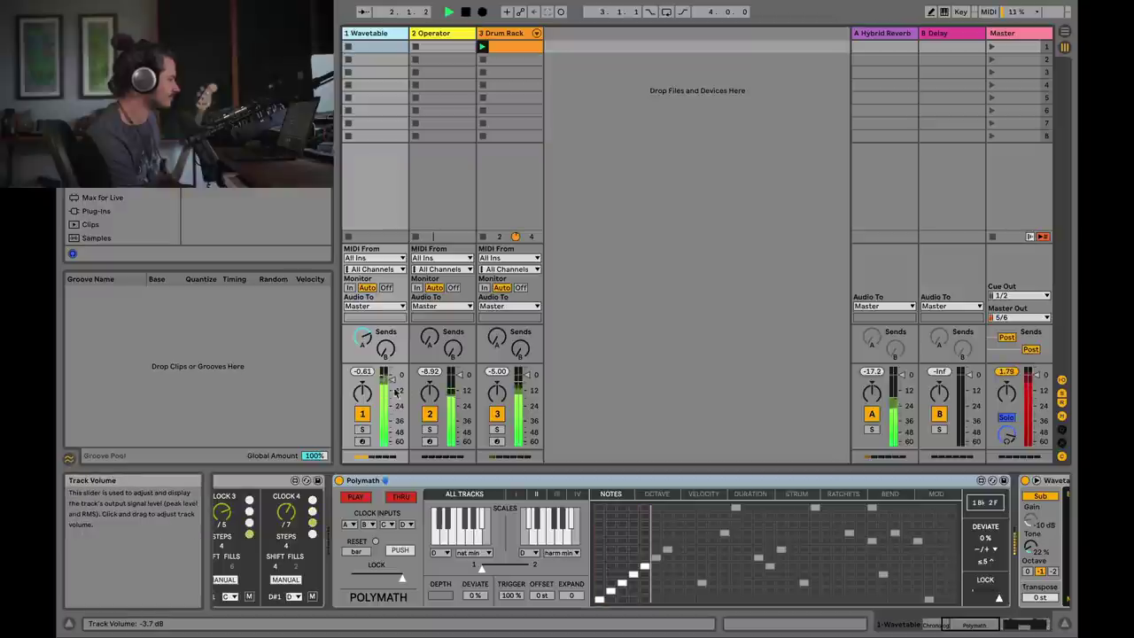
{"action": "left_click_drag", "start_coordinate": [391, 377], "coordinate": [391, 383]}
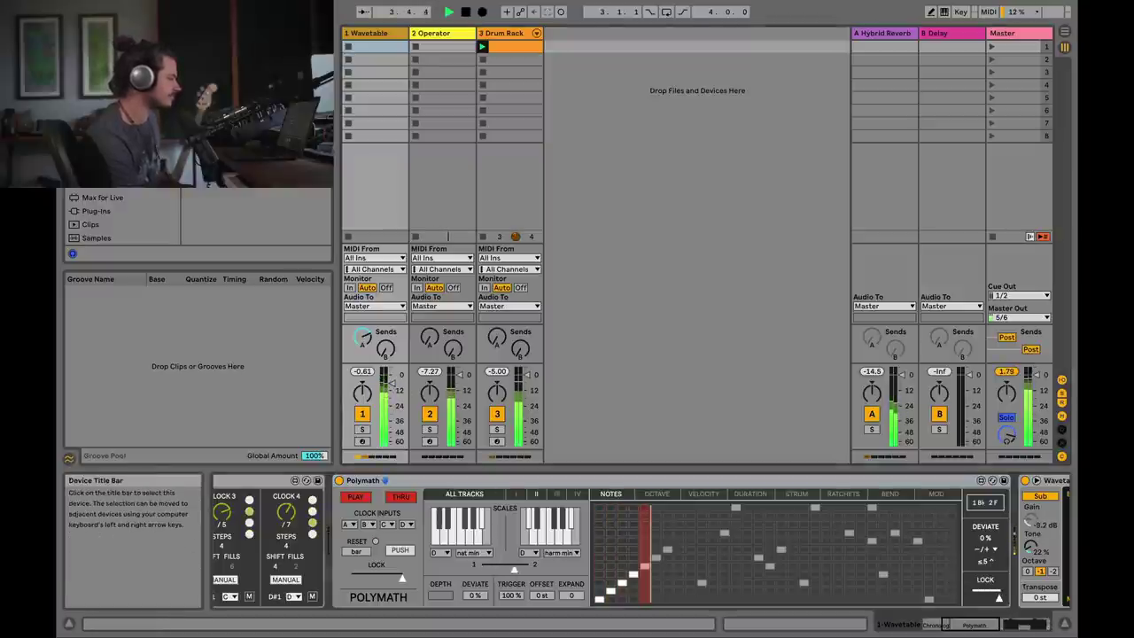
- Morph all Polymath tracks from scale 1 to scale 2 during playback and return to scale 1
{"action": "left_click_drag", "start_coordinate": [492, 566], "coordinate": [529, 570]}
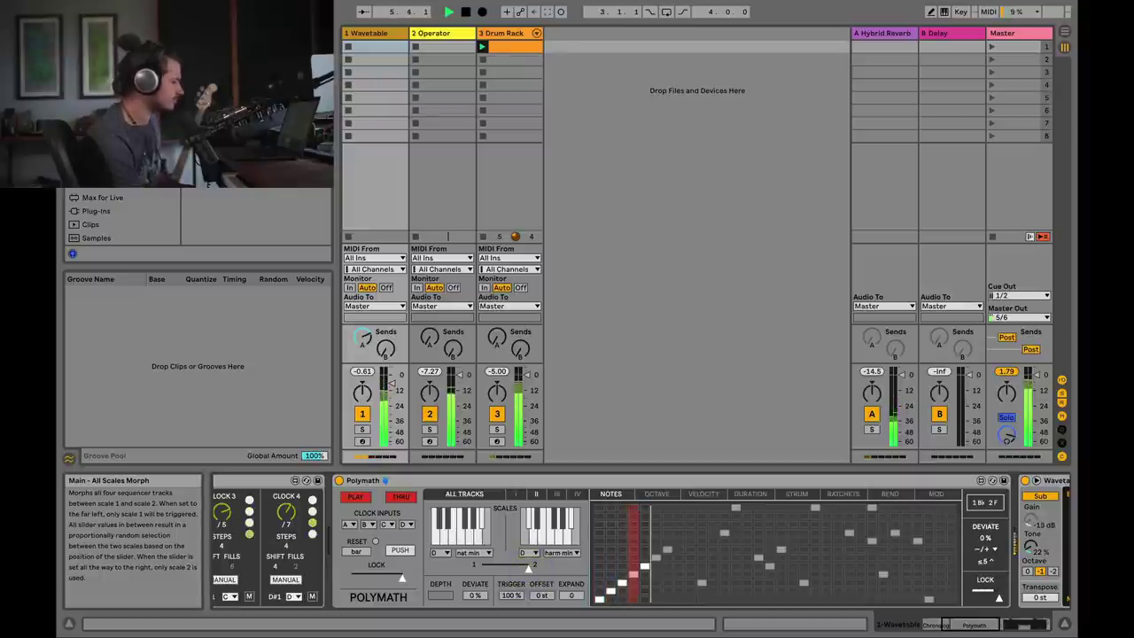
{"action": "left_click_drag", "start_coordinate": [529, 565], "coordinate": [481, 567]}
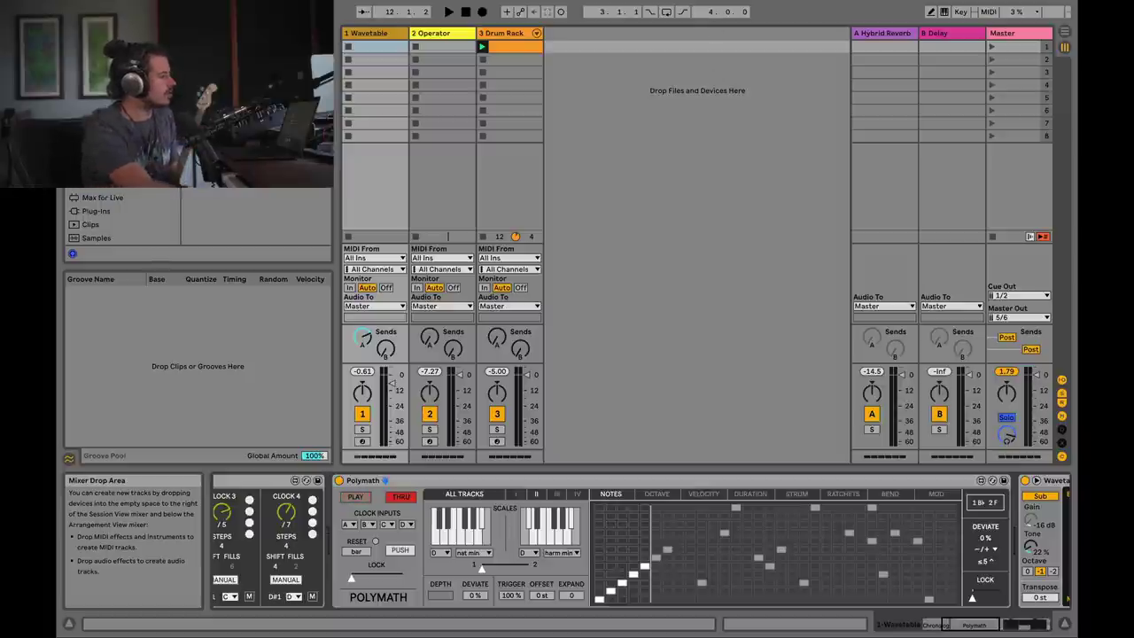
- Insert a new MIDI track and set its MIDI input to 1-Wavetable
{"action": "right_click", "coordinate": [570, 71]}
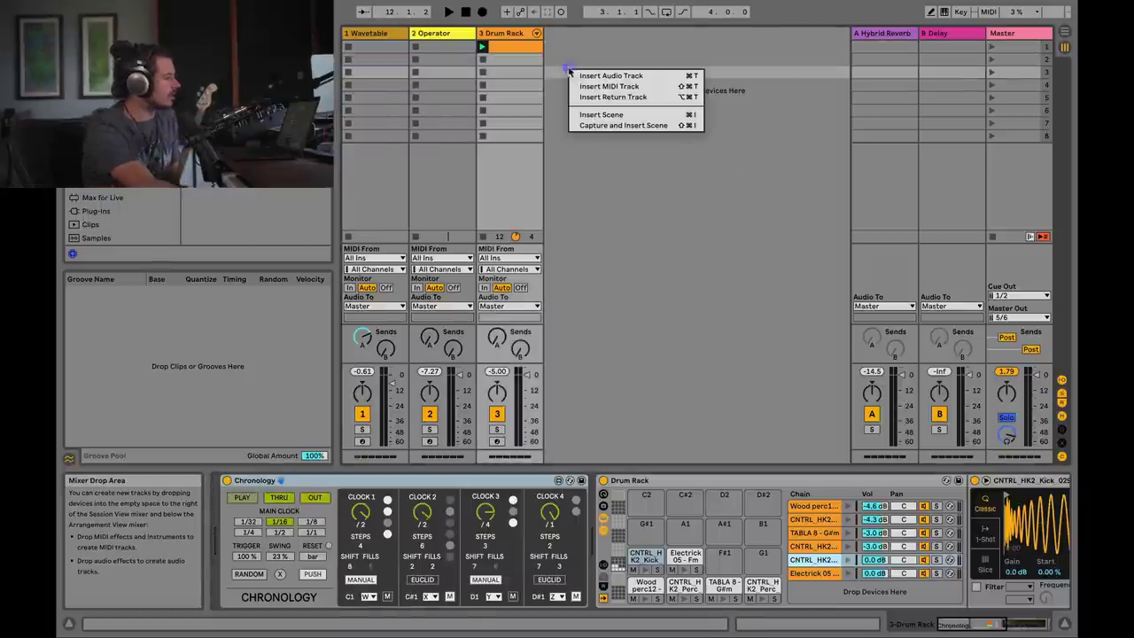
{"action": "left_click", "coordinate": [609, 86]}
{"action": "left_click", "coordinate": [576, 258]}
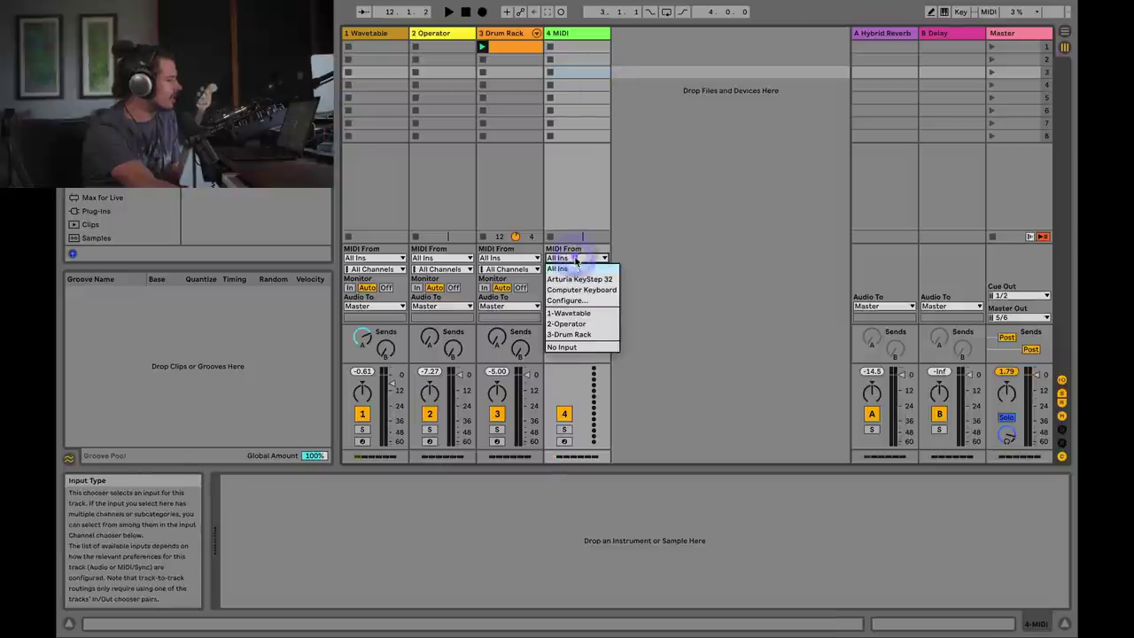
{"action": "left_click", "coordinate": [580, 312]}
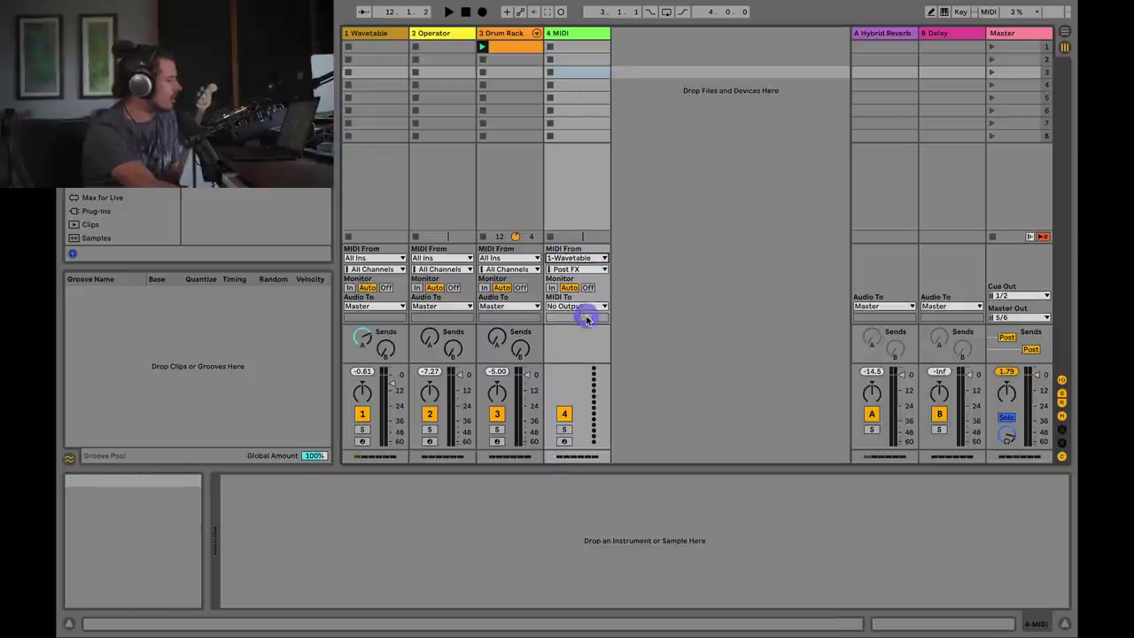
- Arm the new MIDI track, record Polymath's output into its first clip slot and open the recorded clip
{"action": "left_click", "coordinate": [567, 442]}
{"action": "left_click", "coordinate": [550, 47]}
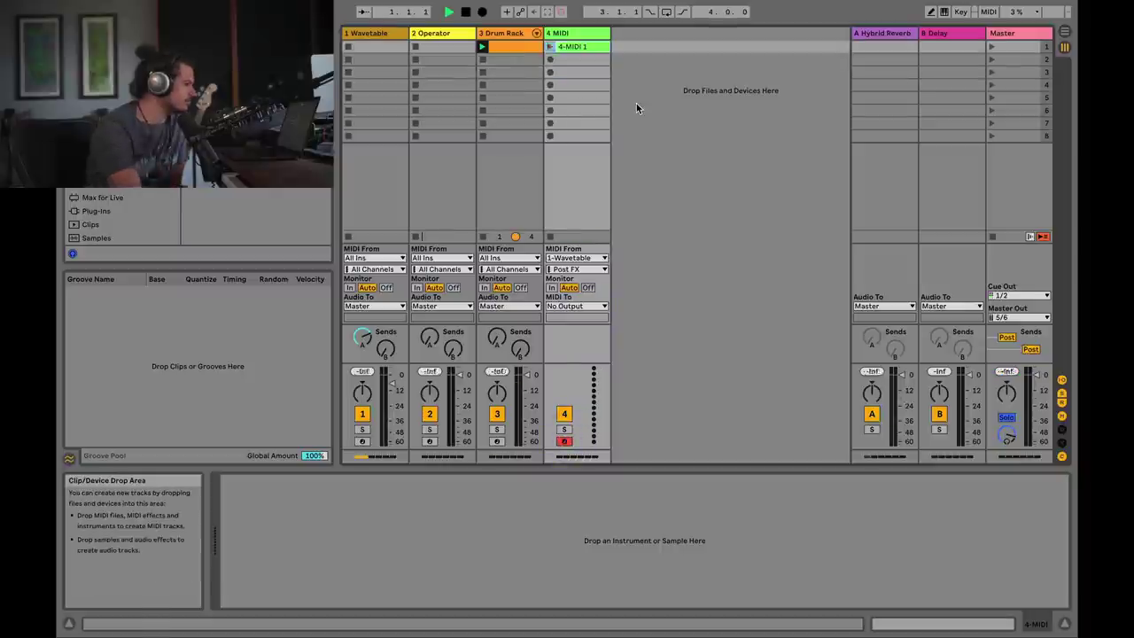
{"action": "left_click", "coordinate": [550, 47]}
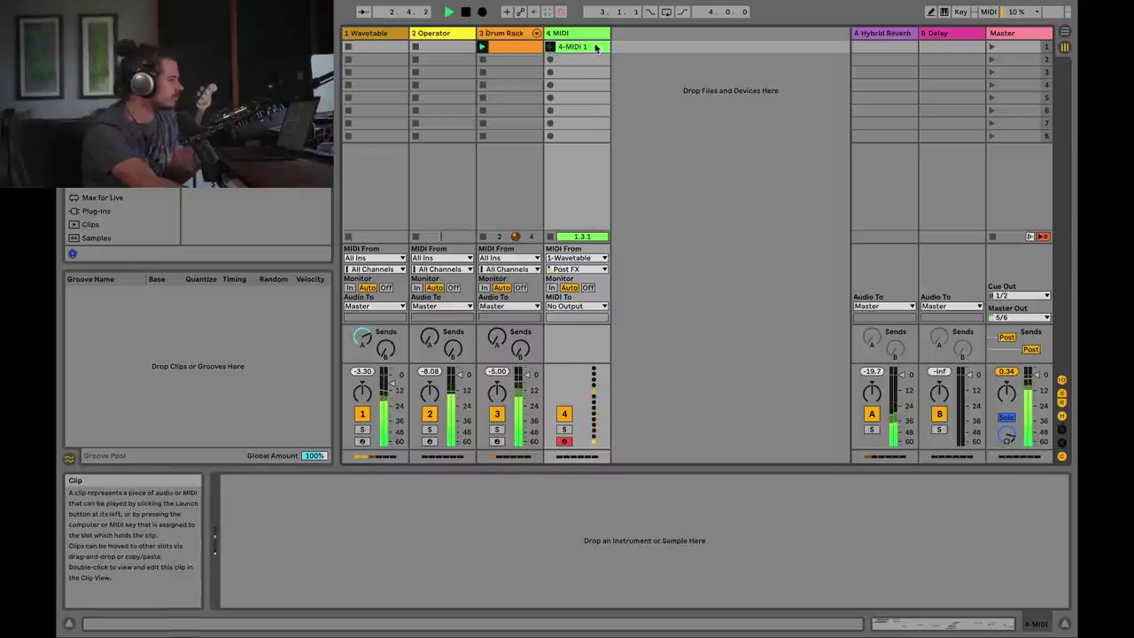
{"action": "left_click", "coordinate": [576, 46]}
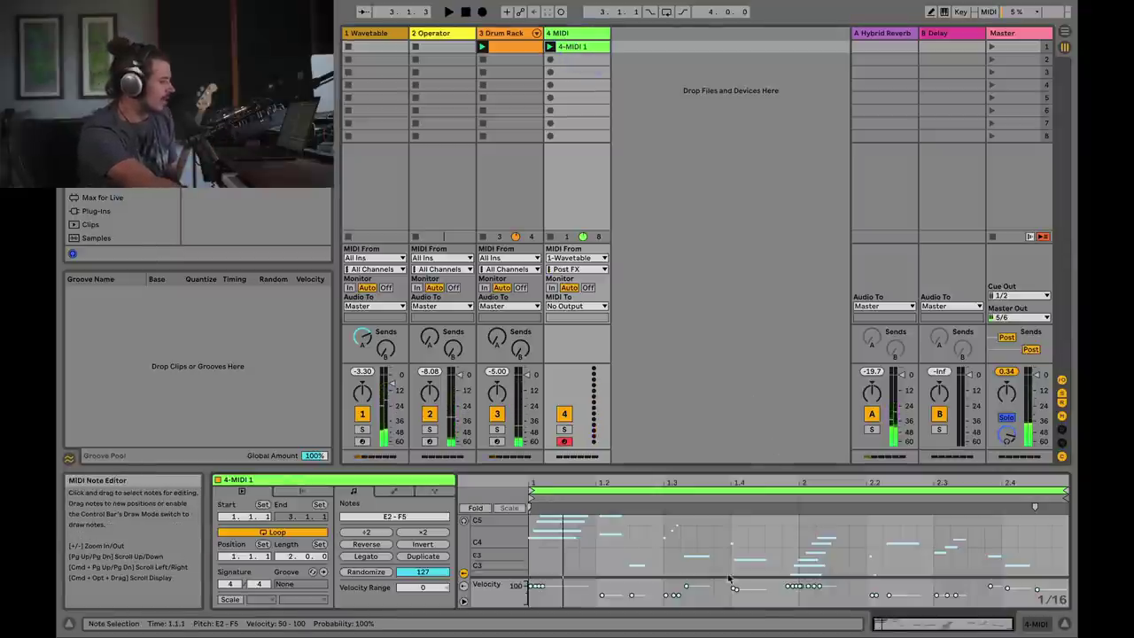